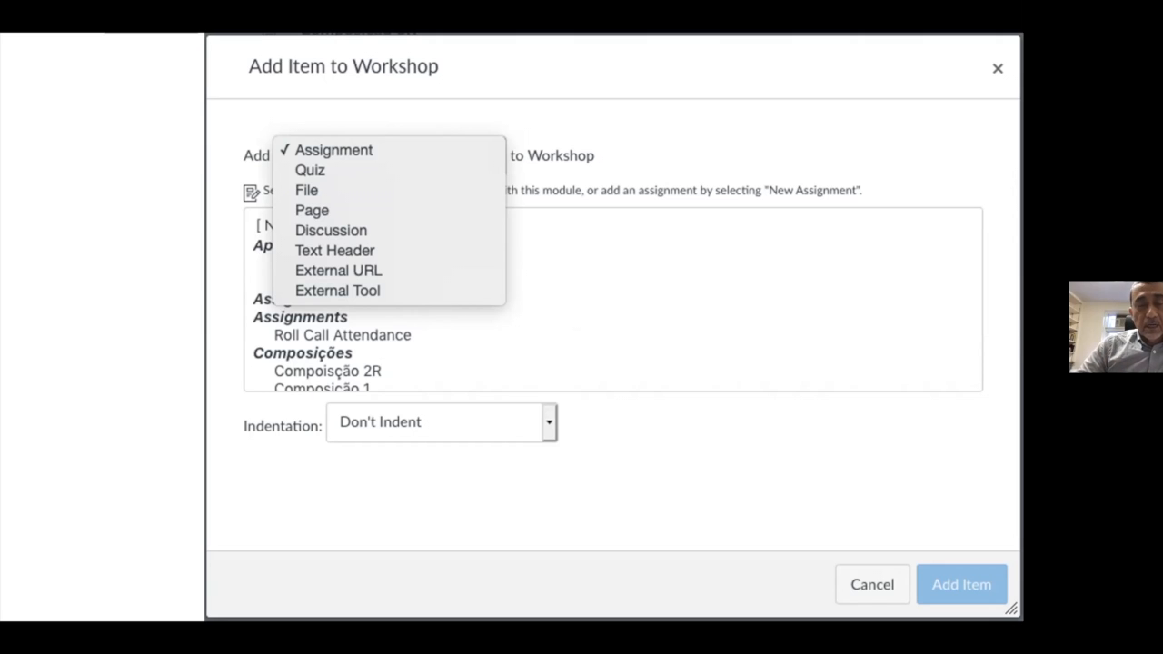
left_click(819, 529)
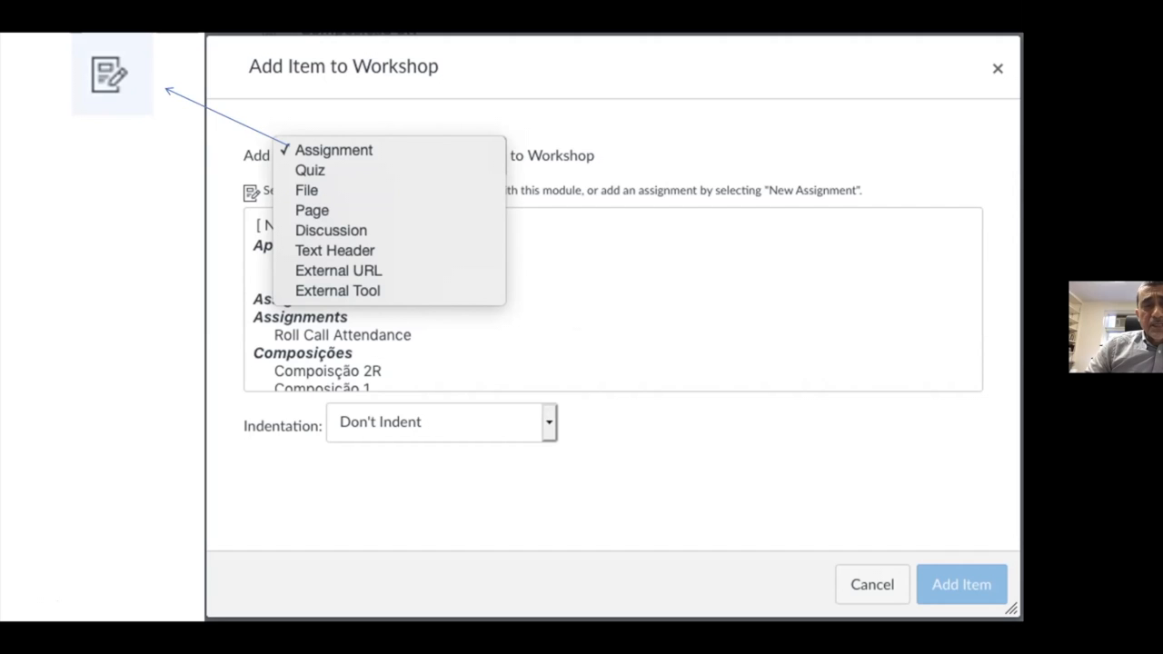
key("Right")
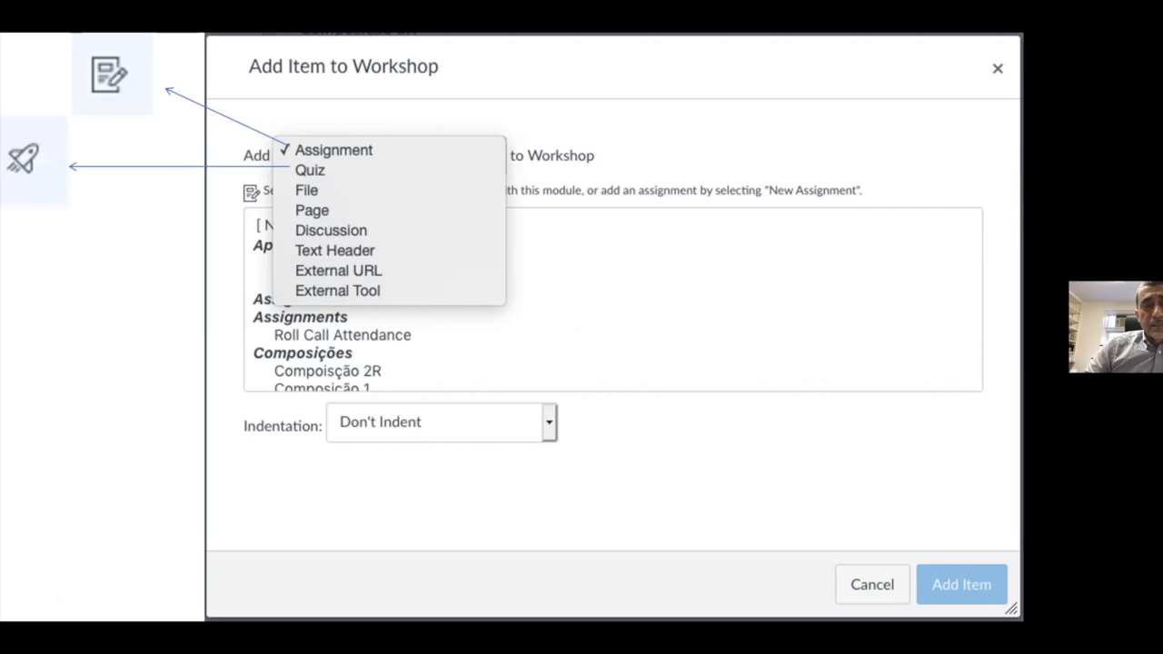
key("Right")
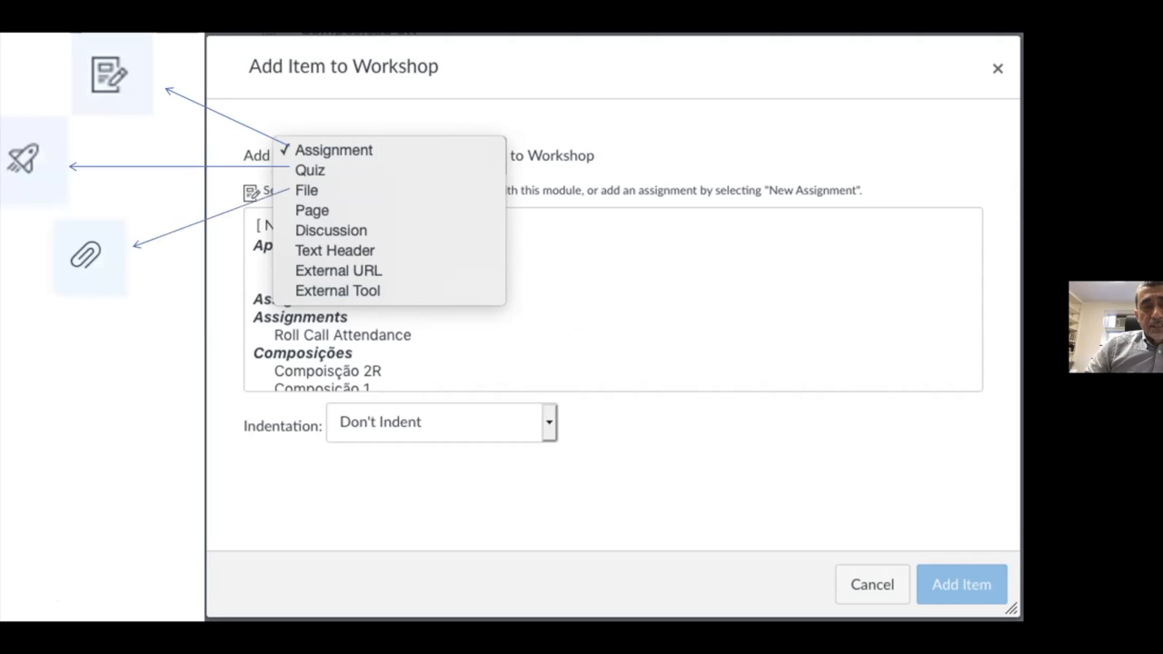
key("Right")
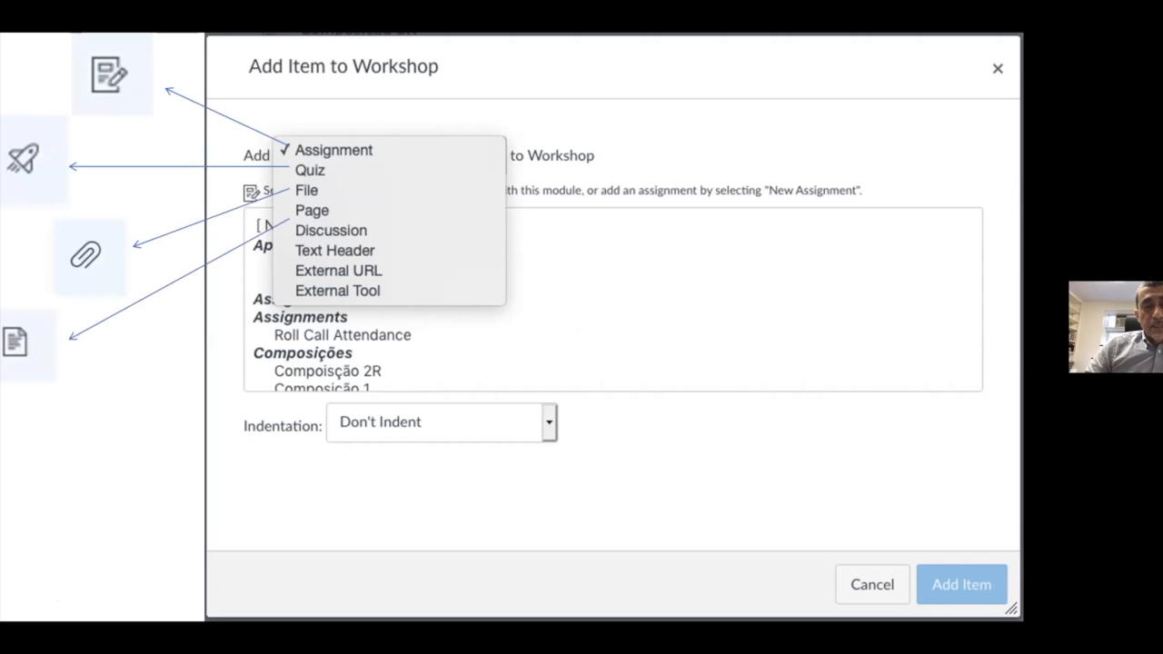
key("Right")
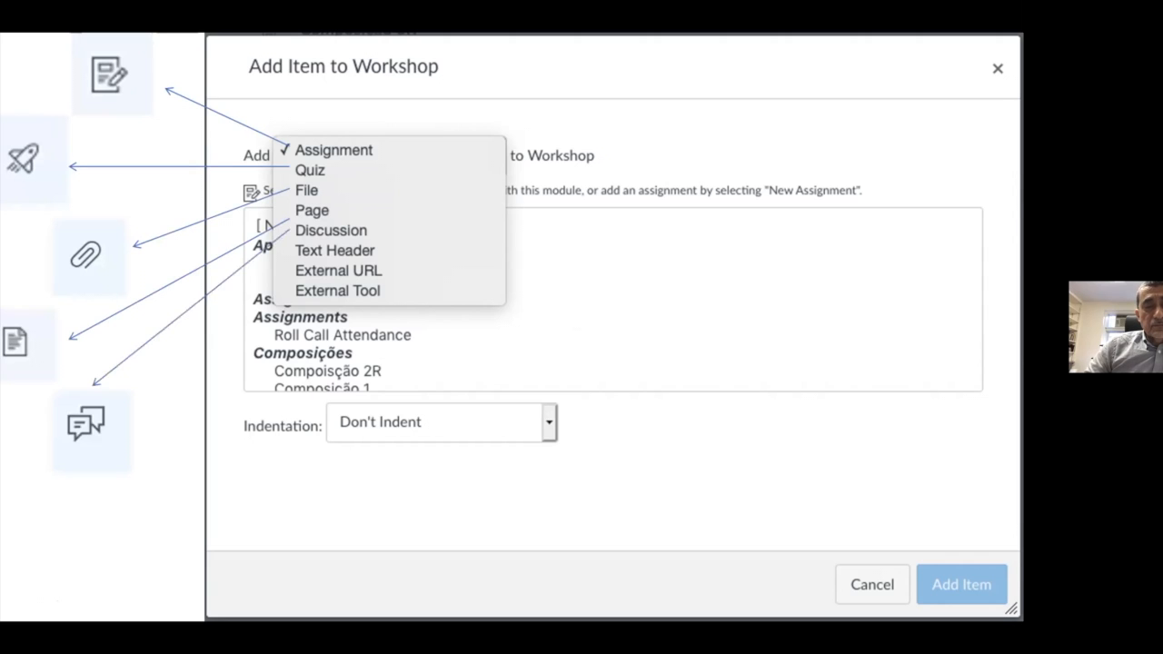
key("Right")
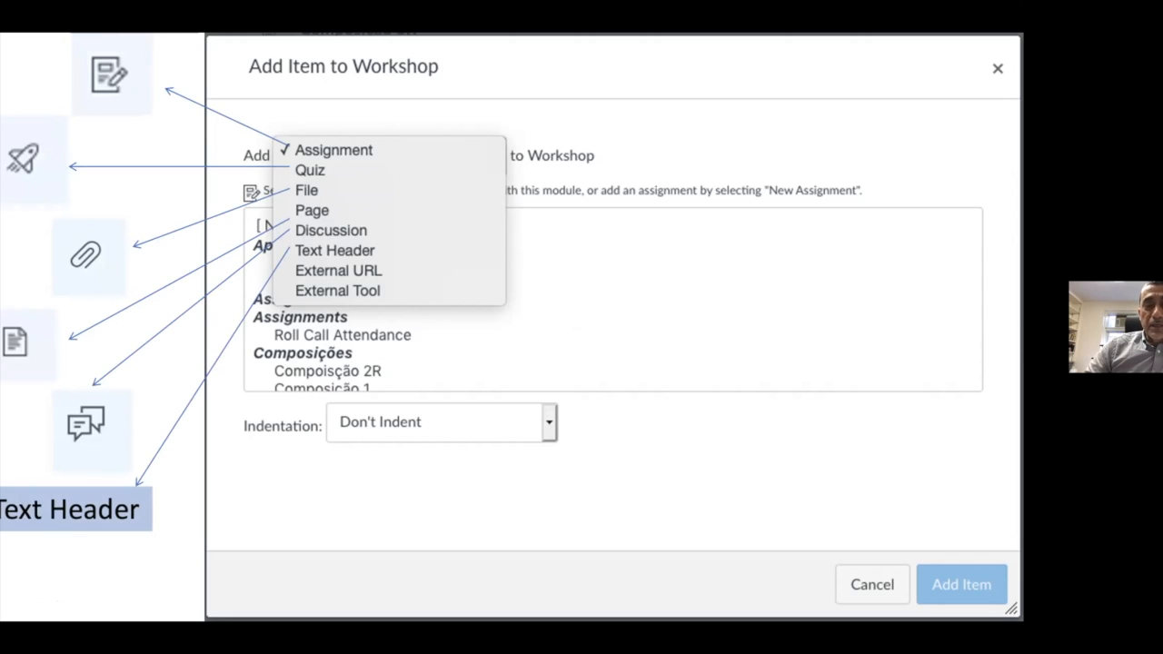
key("Right")
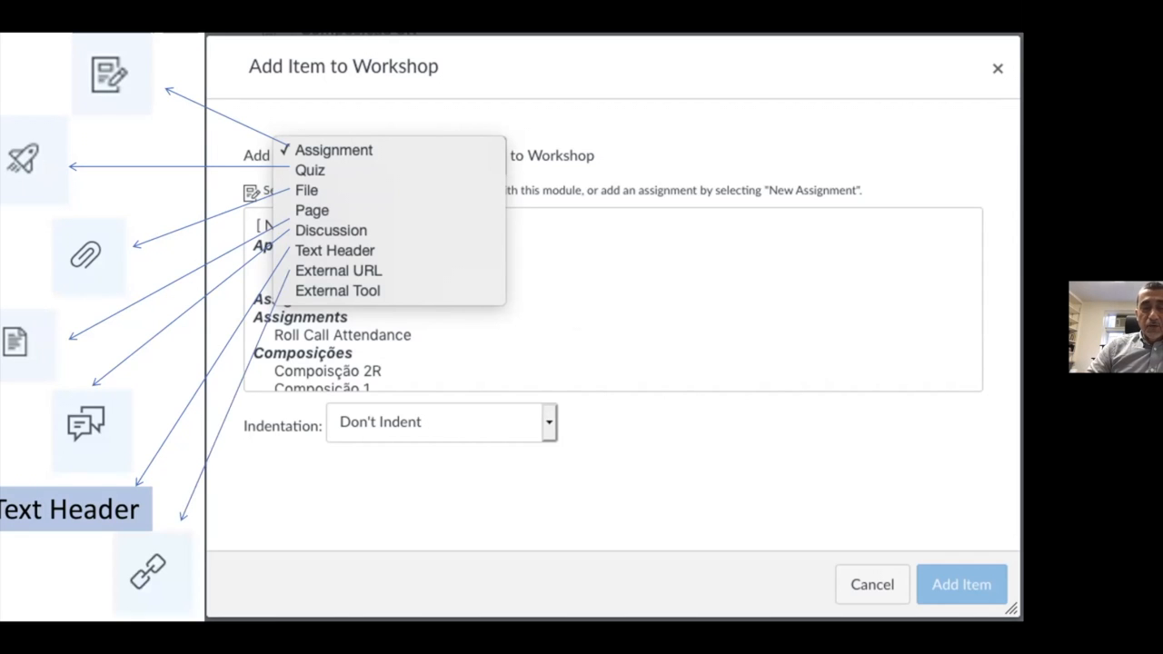
key("Right")
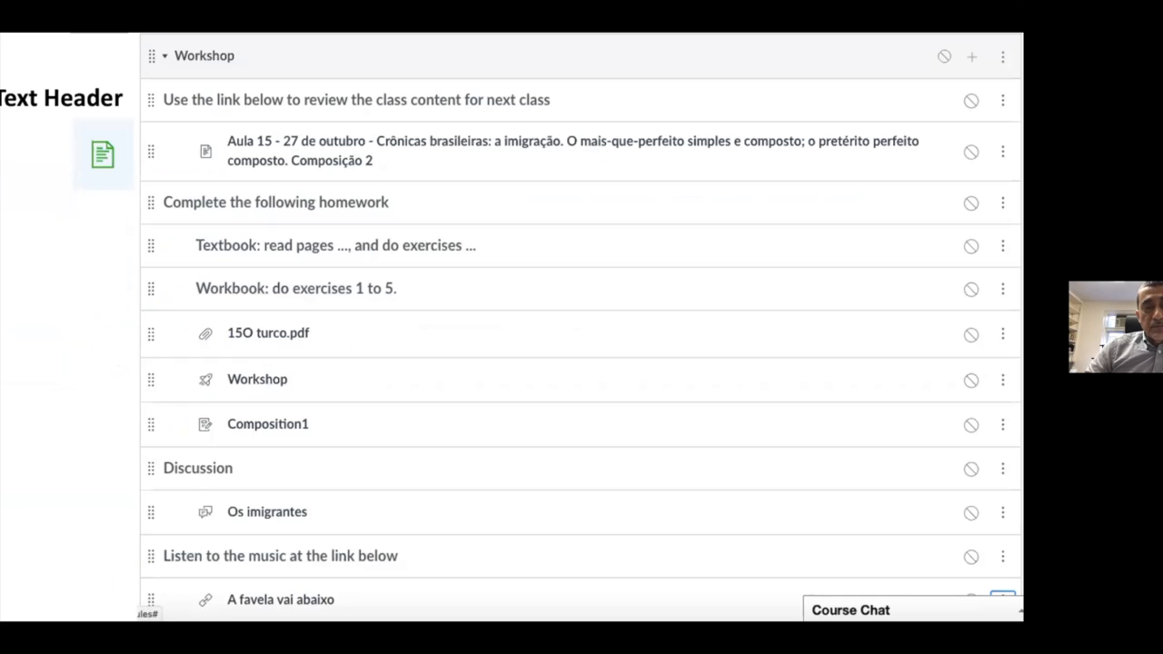
key("Right")
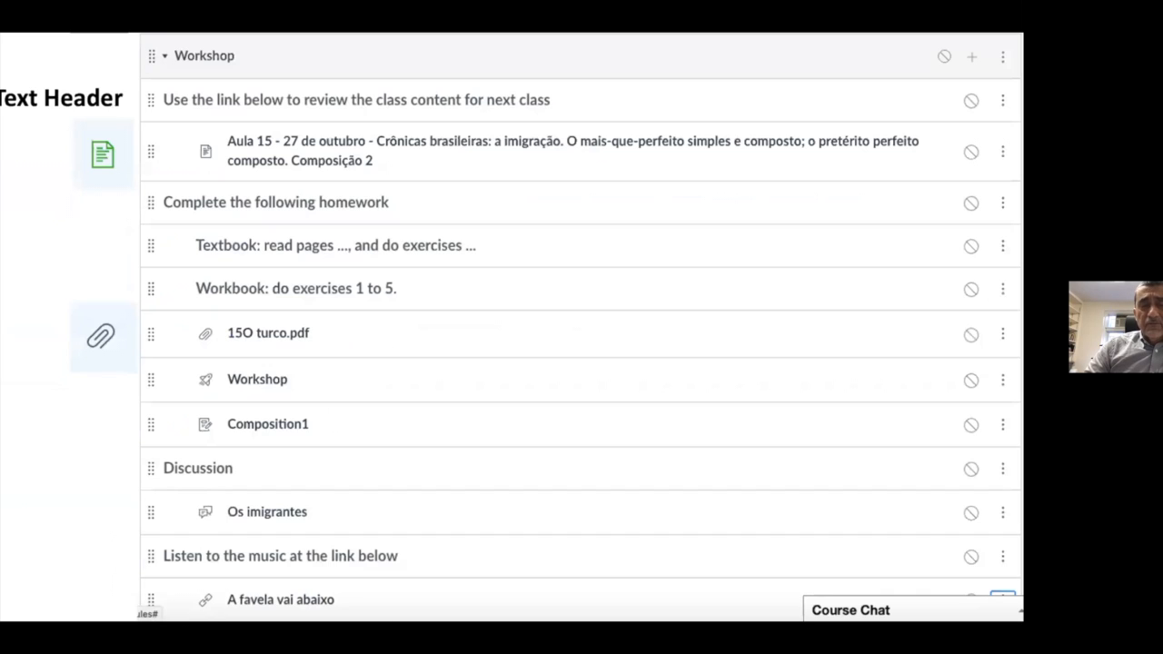
key("Right")
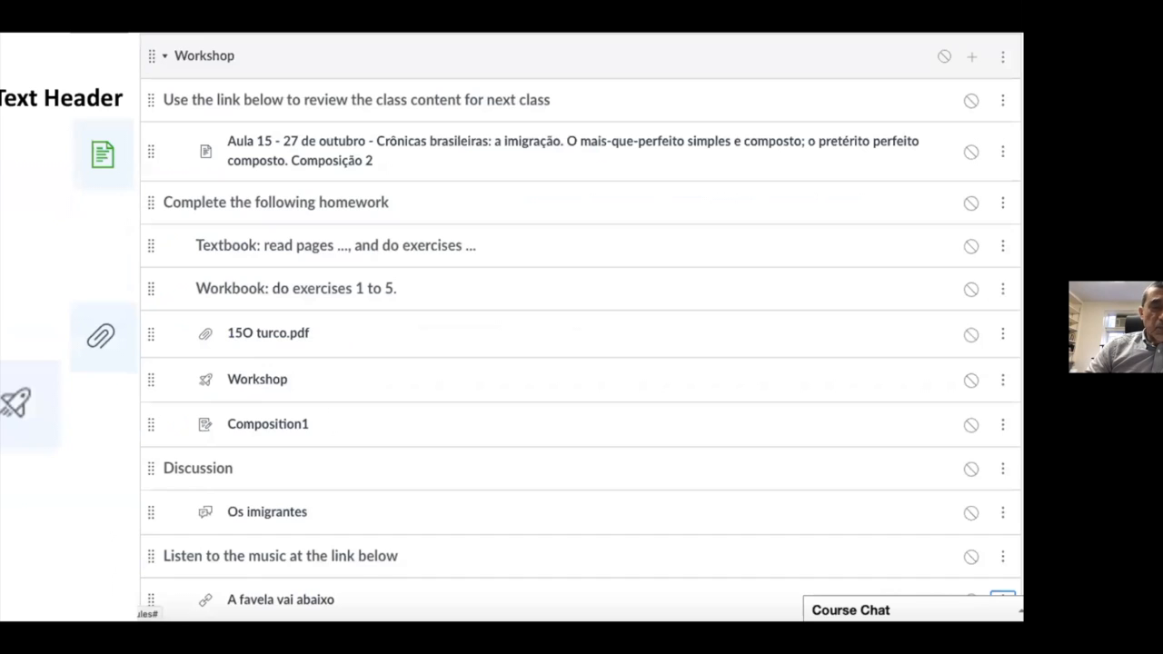
key("Right")
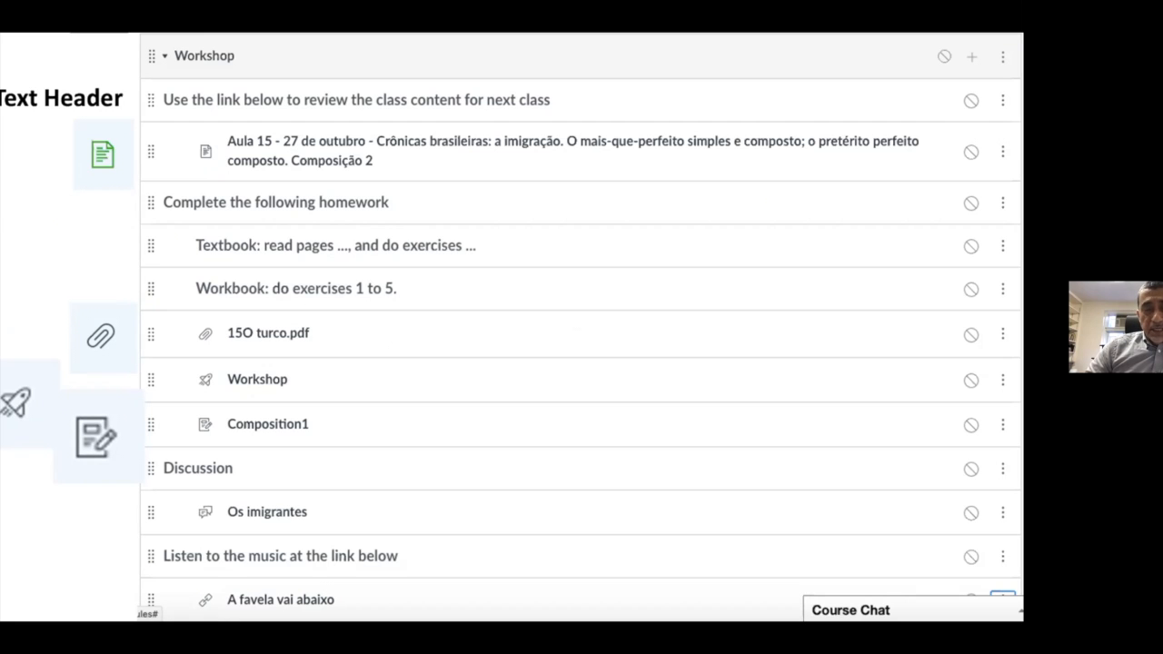
key("Right")
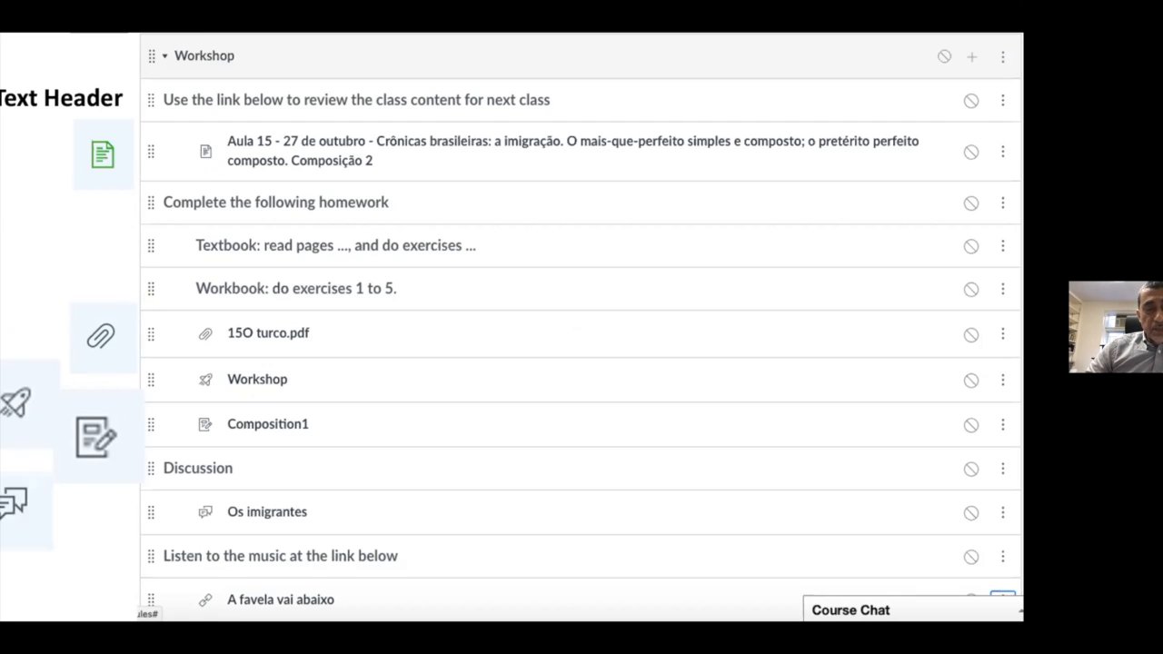
key("Right")
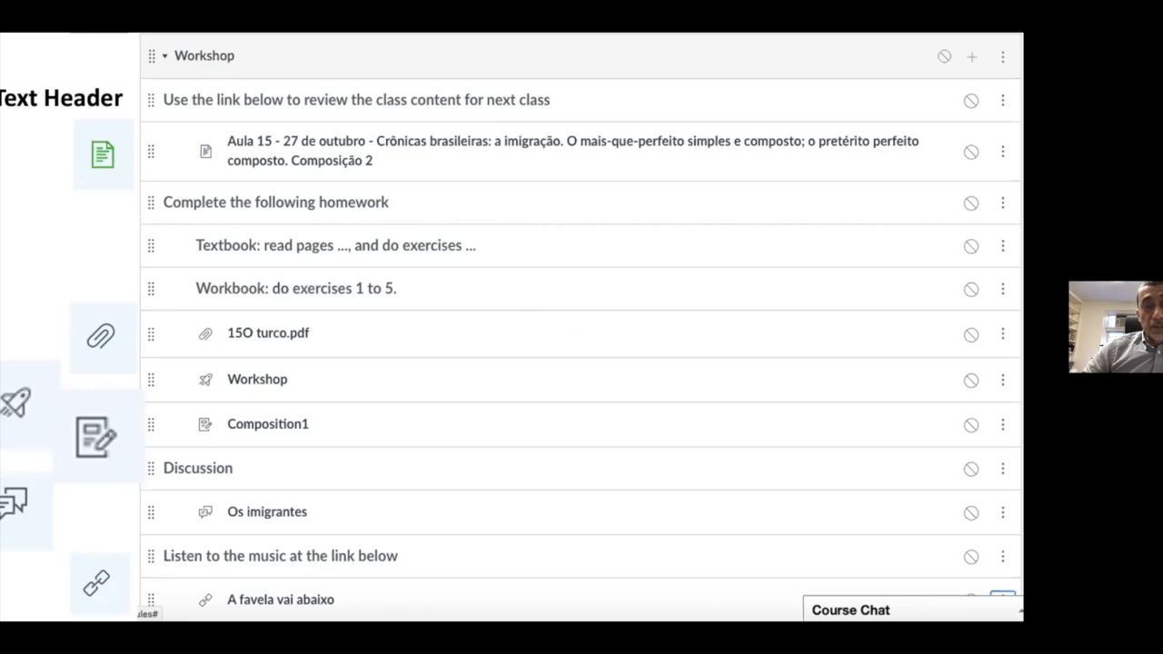
key("Right")
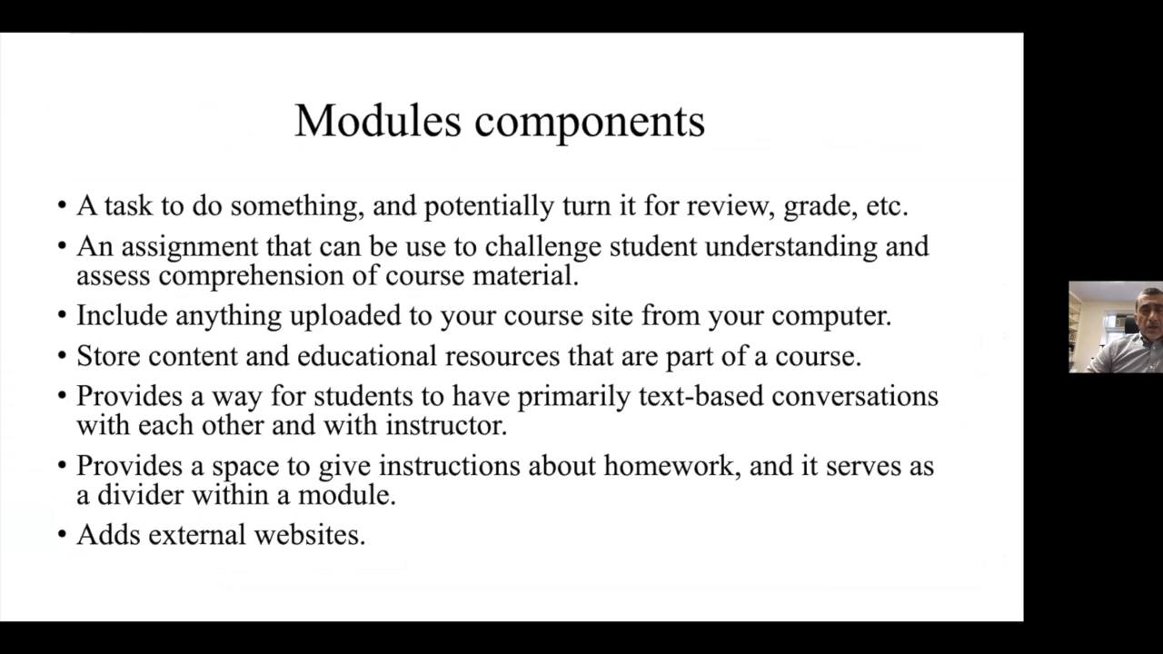
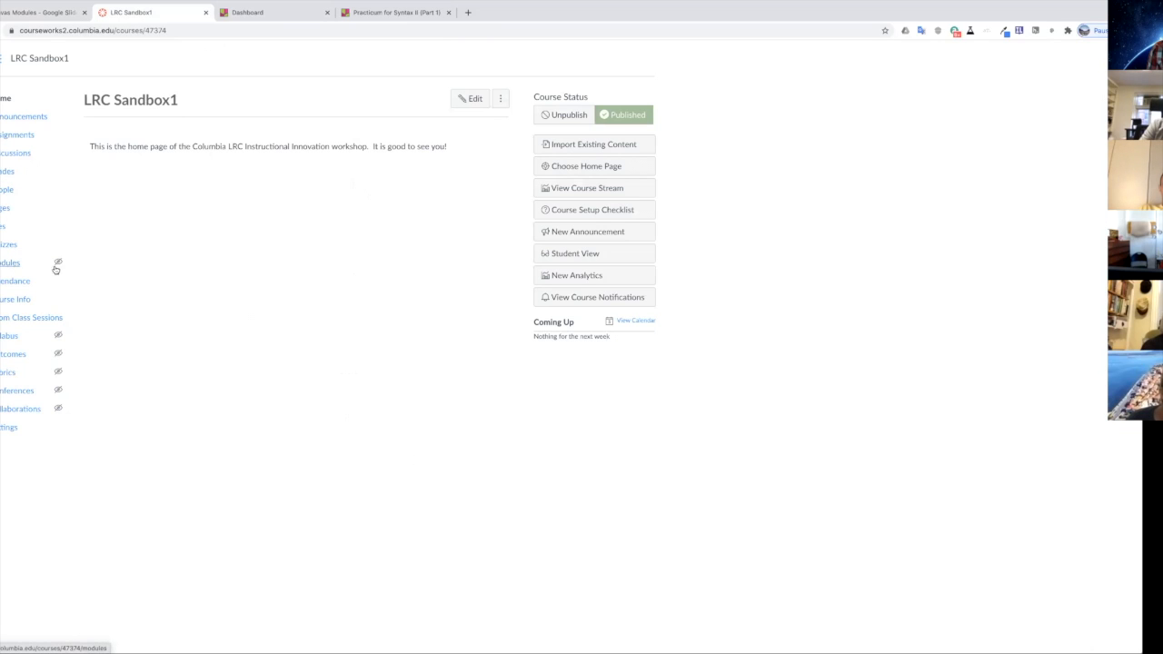
Create a new module named "Midterm week" on the course's Modules page.
left_click(6, 263)
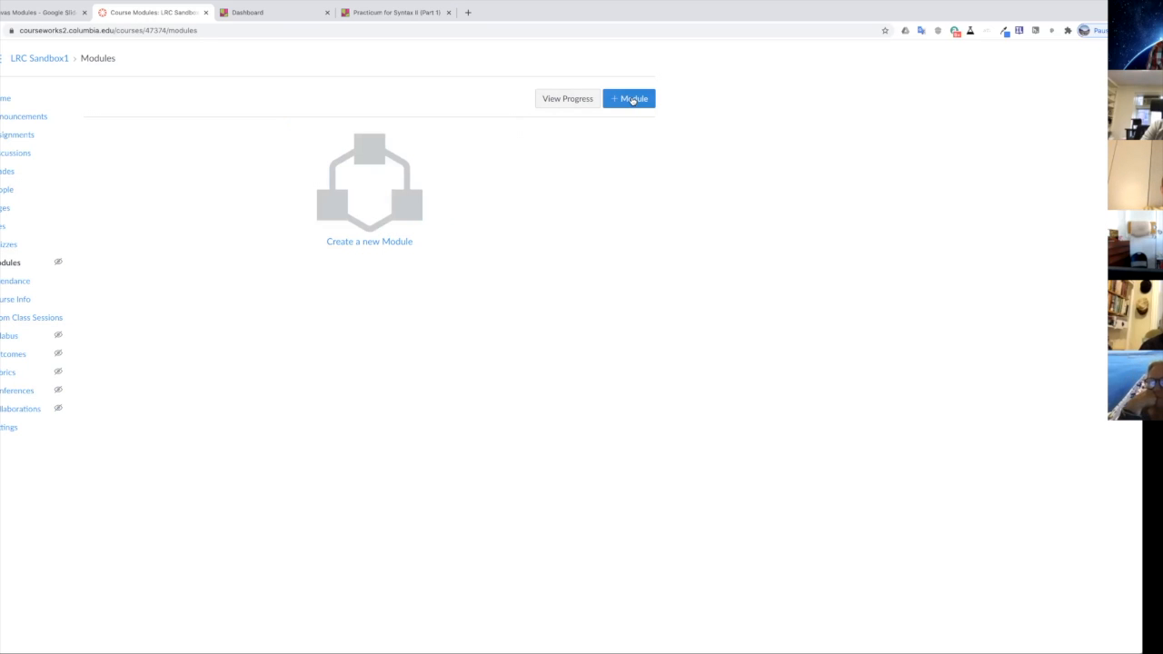
left_click(384, 184)
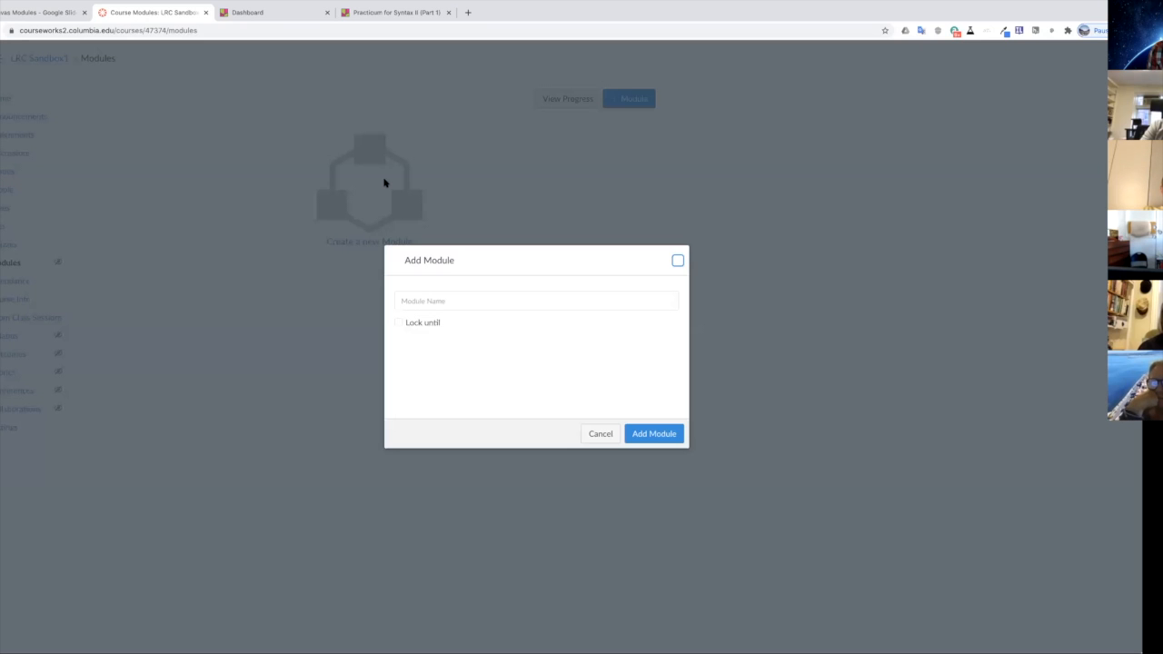
left_click(442, 301)
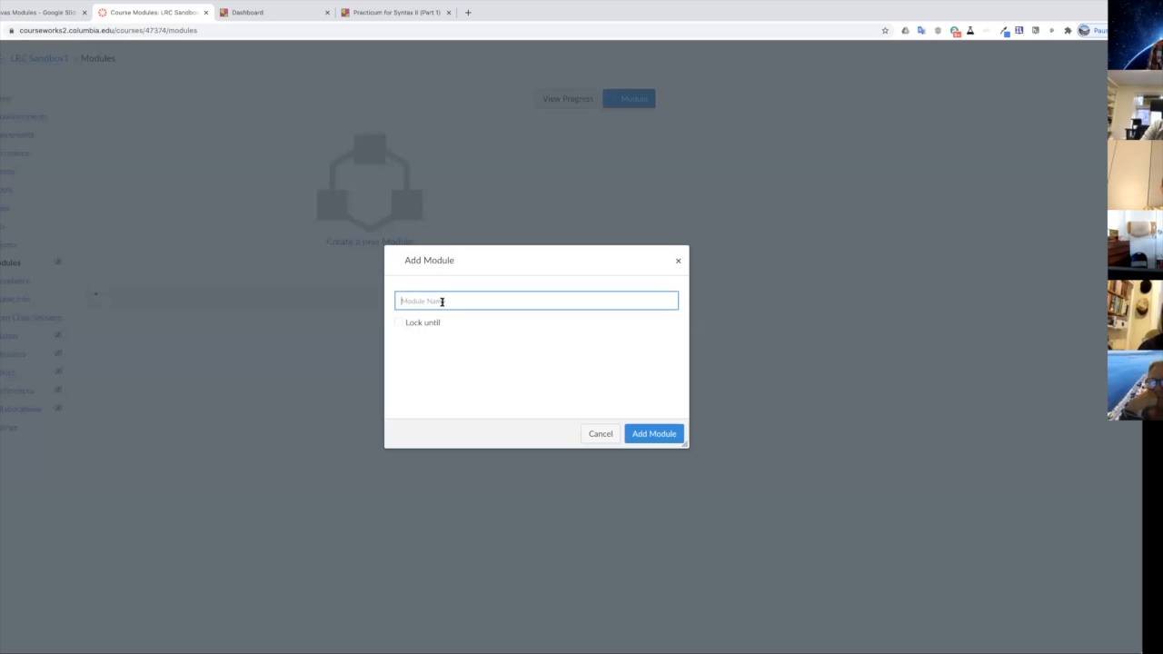
type("M")
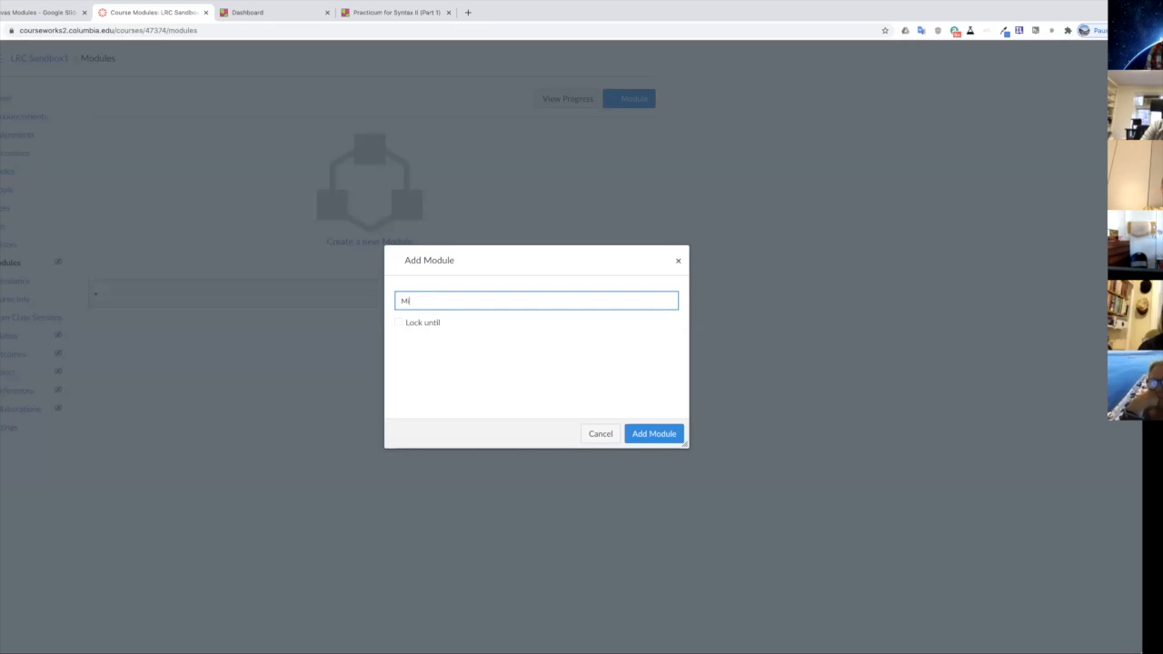
type("idterm week")
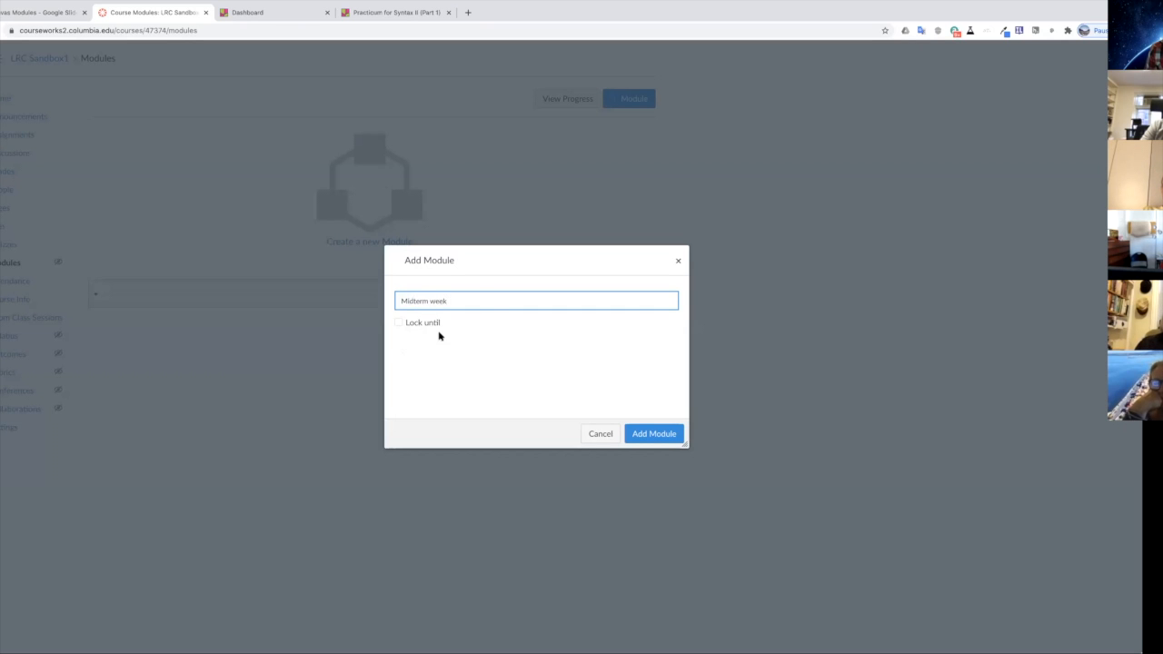
left_click(662, 434)
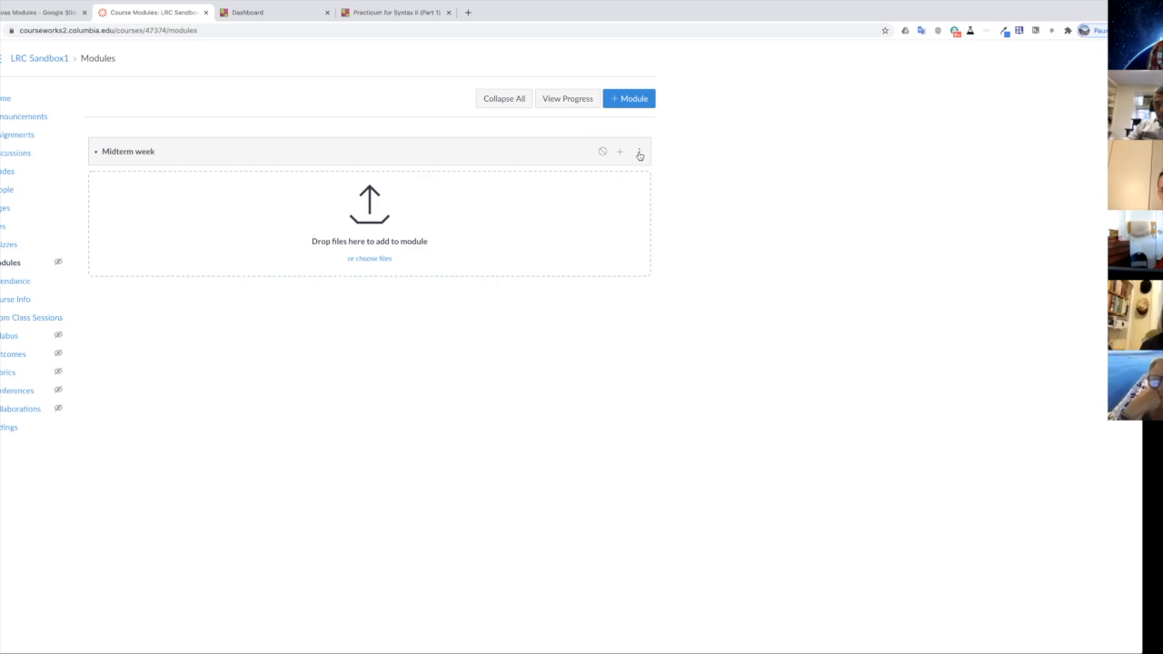
left_click(640, 153)
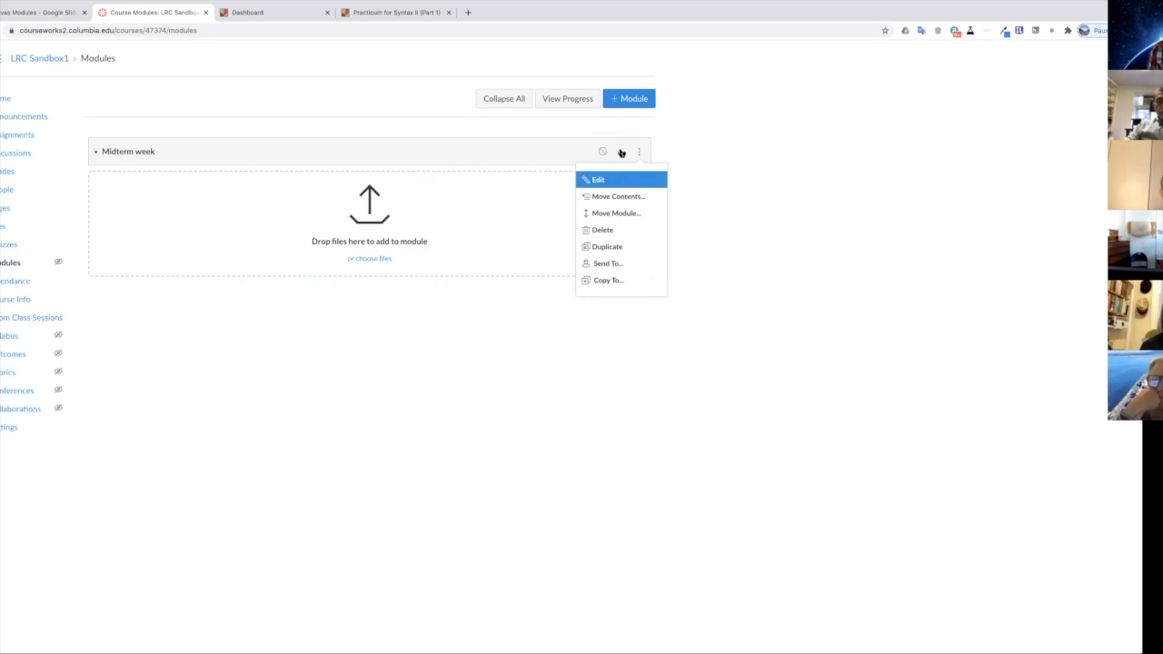
left_click(721, 162)
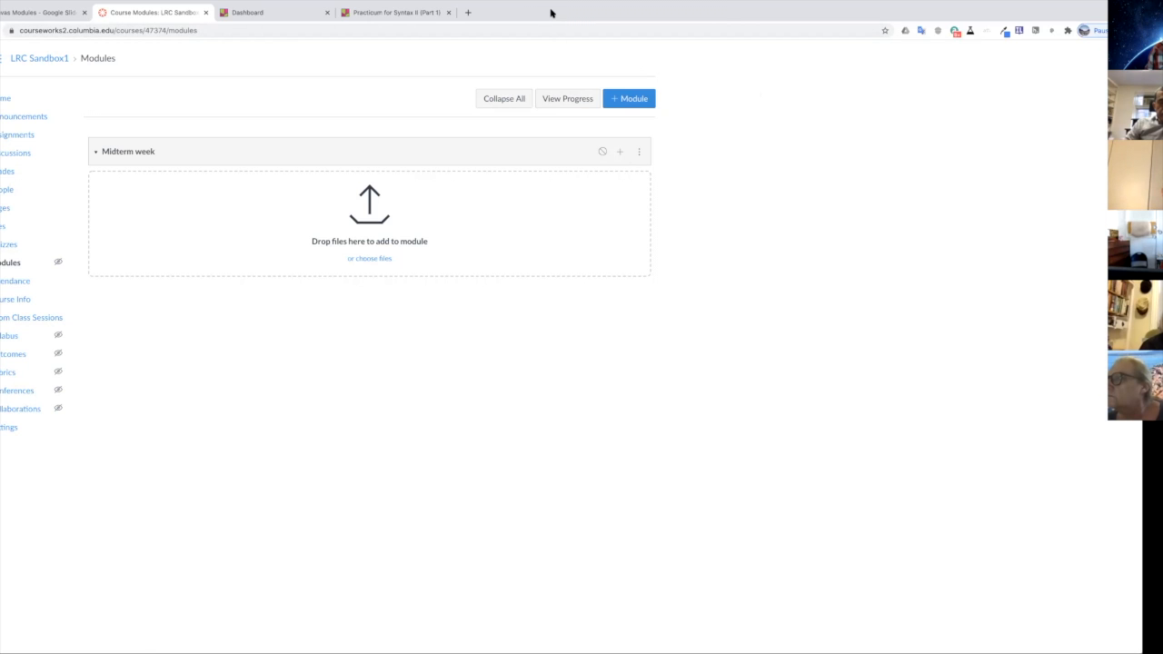
Add the existing Warm-up assignment from the Homework group to the Midterm week module, without indentation.
key("ctrl+plus")
key("ctrl+plus")
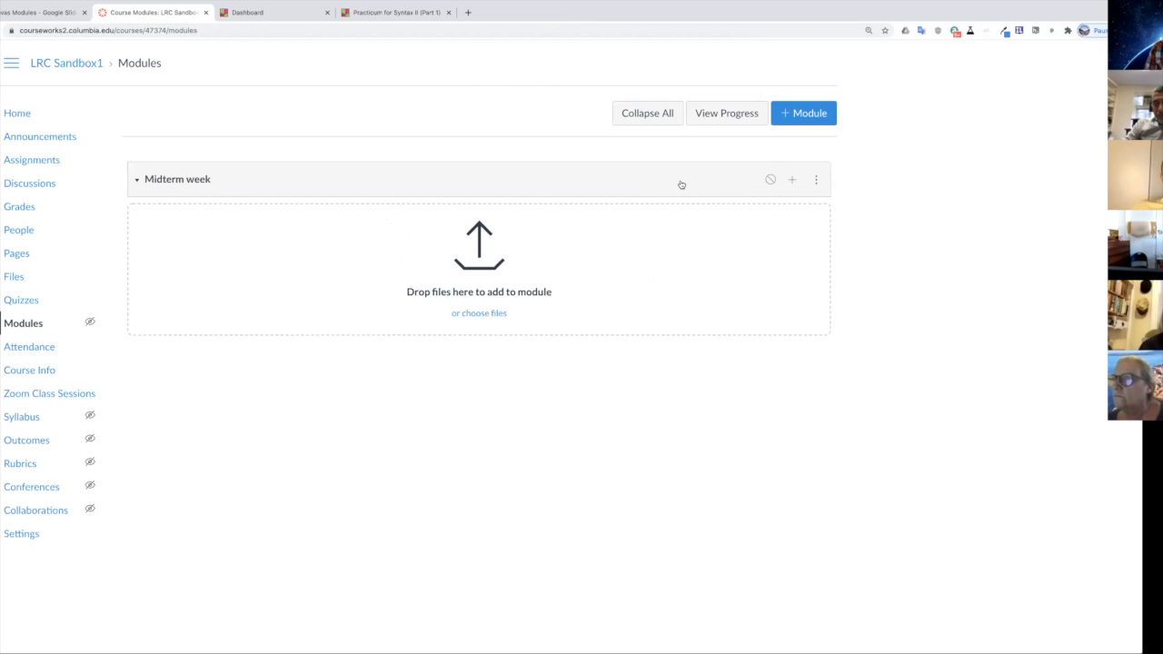
key("ctrl+plus")
key("ctrl+plus")
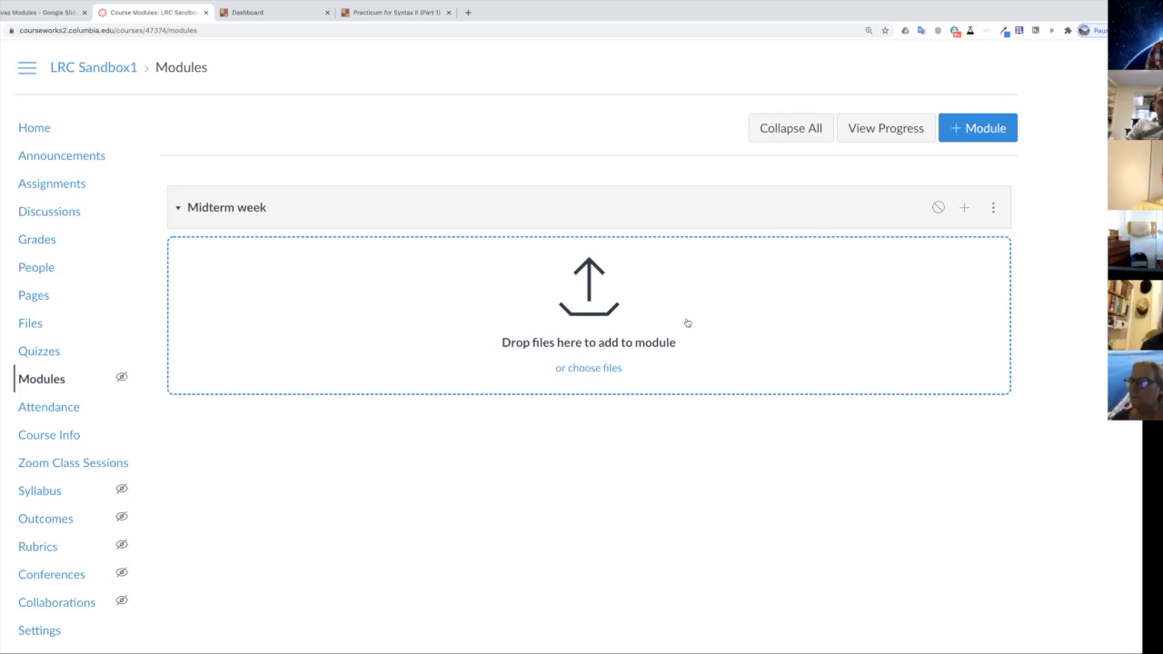
left_click(964, 208)
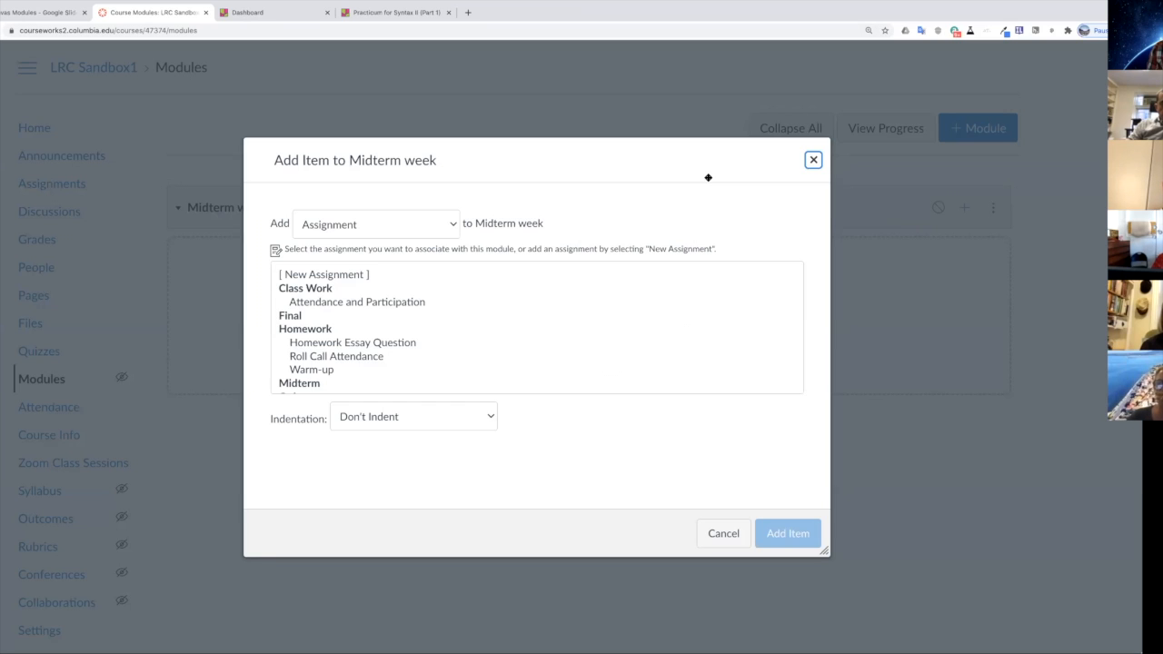
left_click(454, 223)
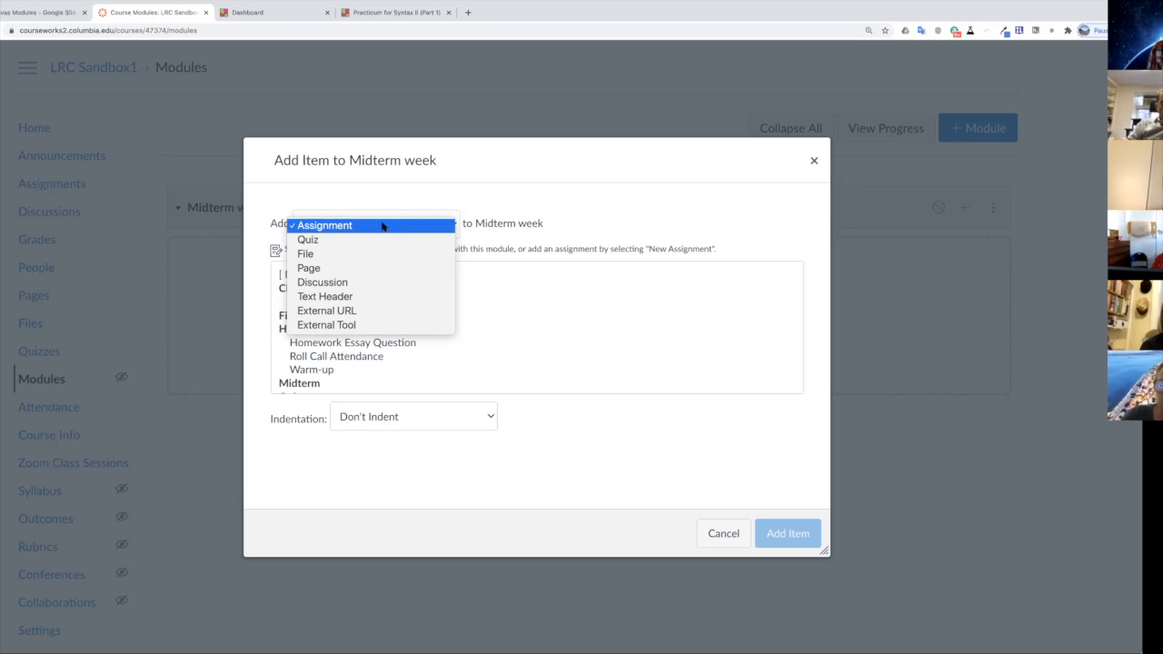
left_click(328, 225)
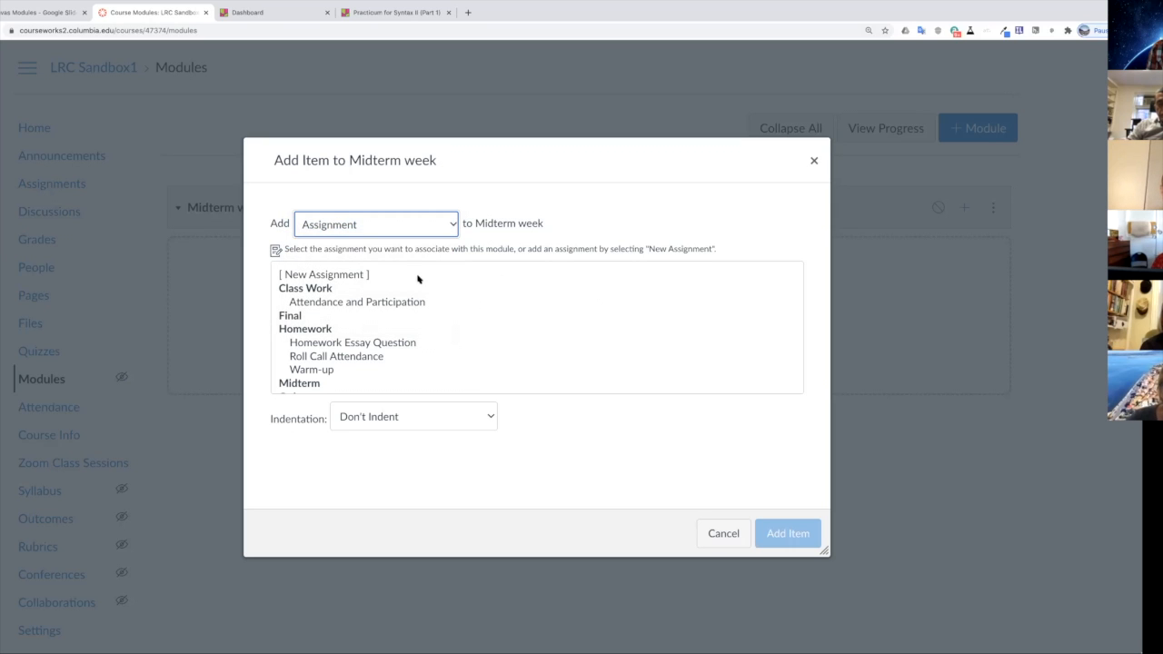
scroll(395, 303, "down", 1)
scroll(396, 303, "down", 1)
scroll(396, 303, "up", 1)
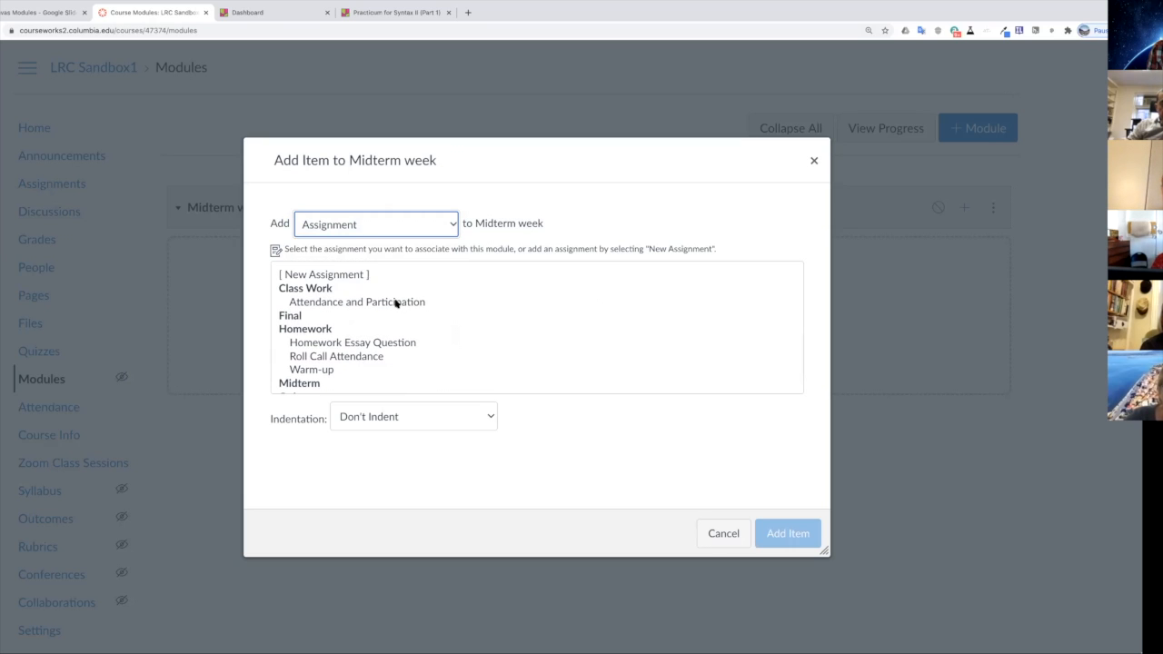
scroll(393, 302, "down", 1)
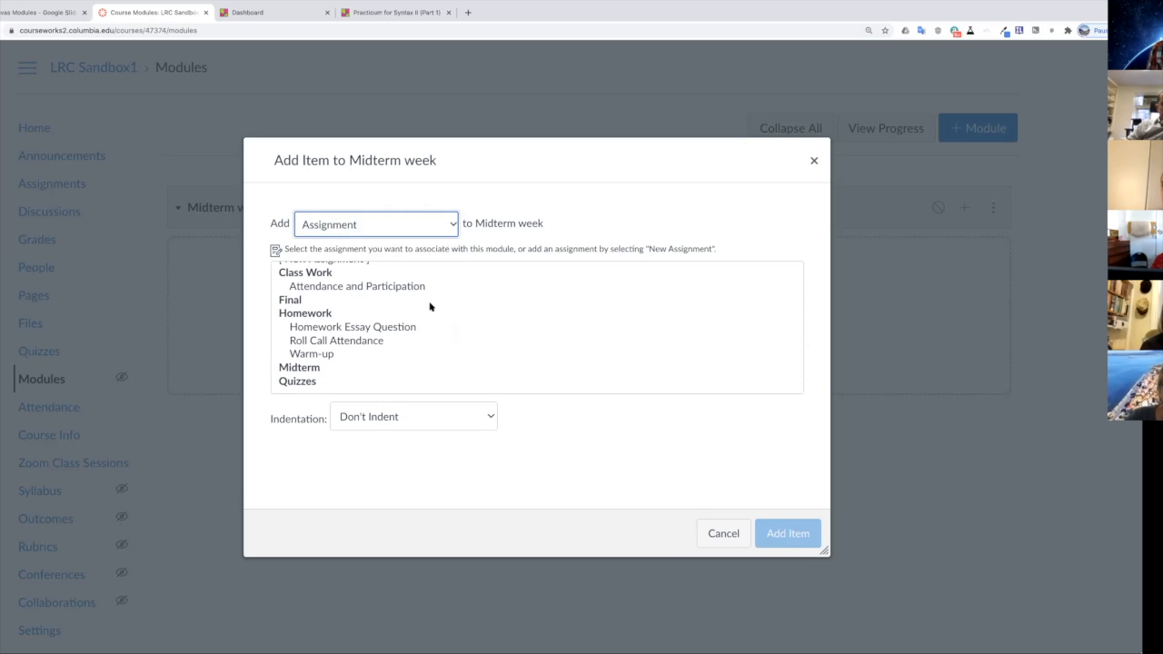
left_click(311, 355)
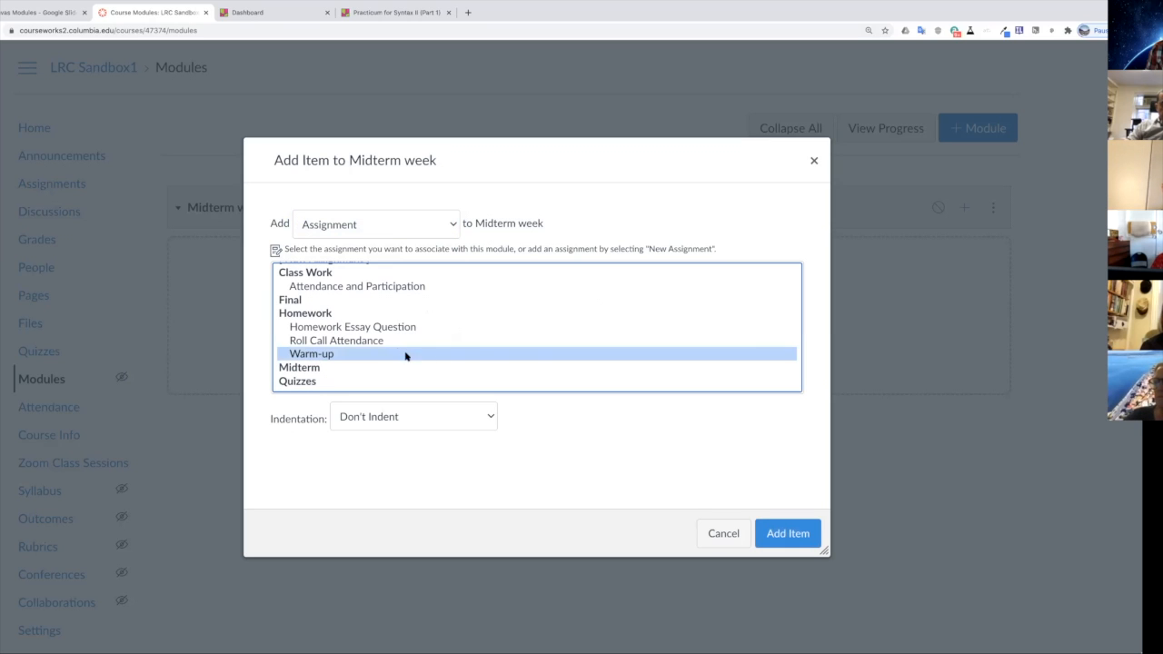
left_click(786, 532)
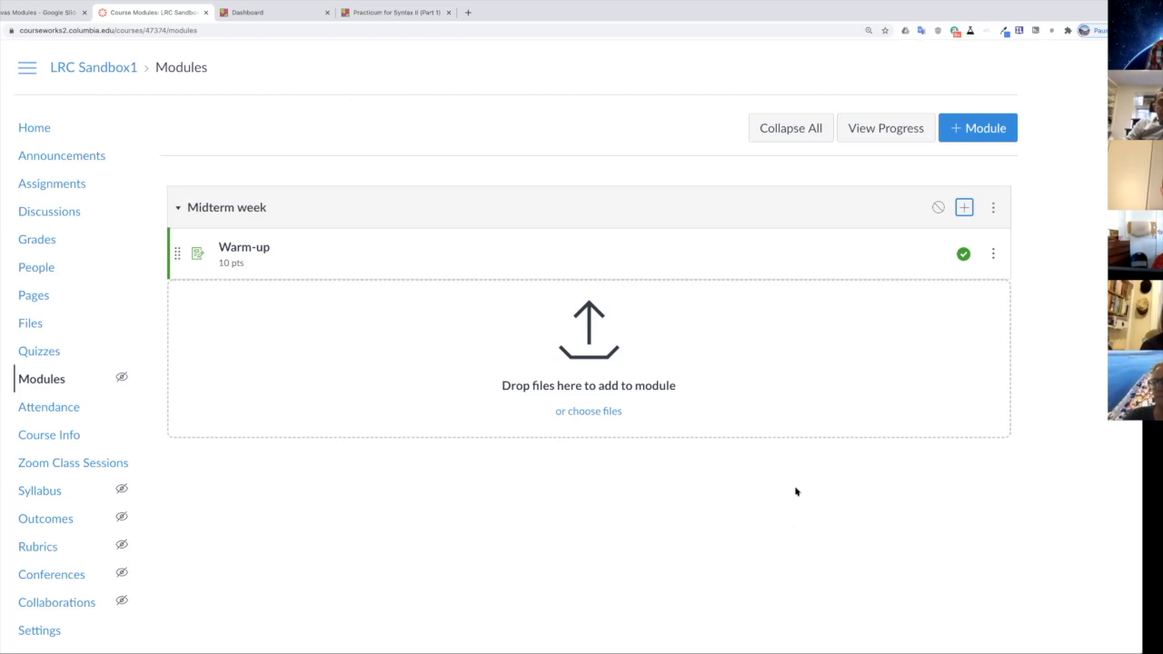
Add the existing German 102 Syllabus Quiz to the Midterm week module, without indentation.
left_click(963, 209)
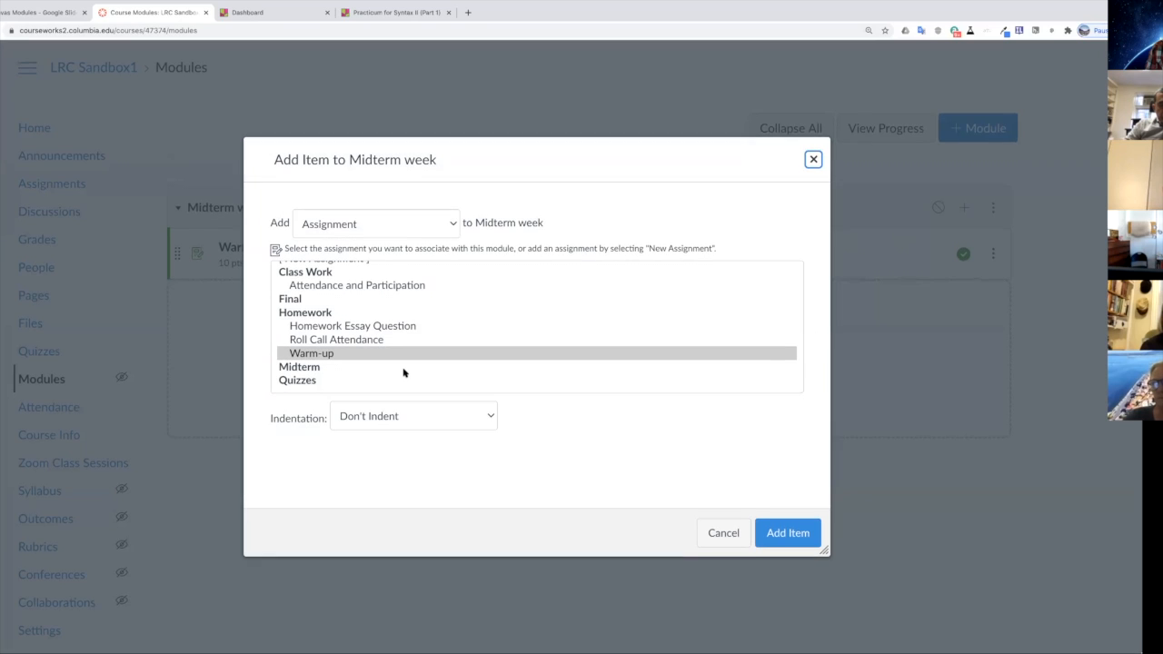
left_click(313, 381)
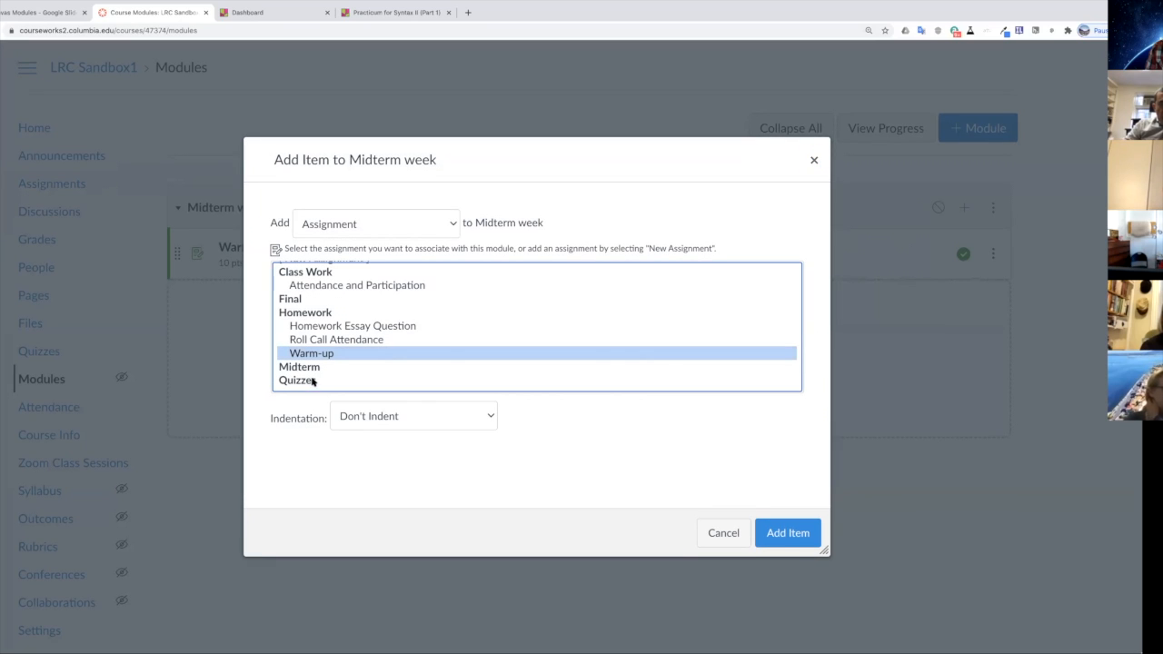
left_click(368, 225)
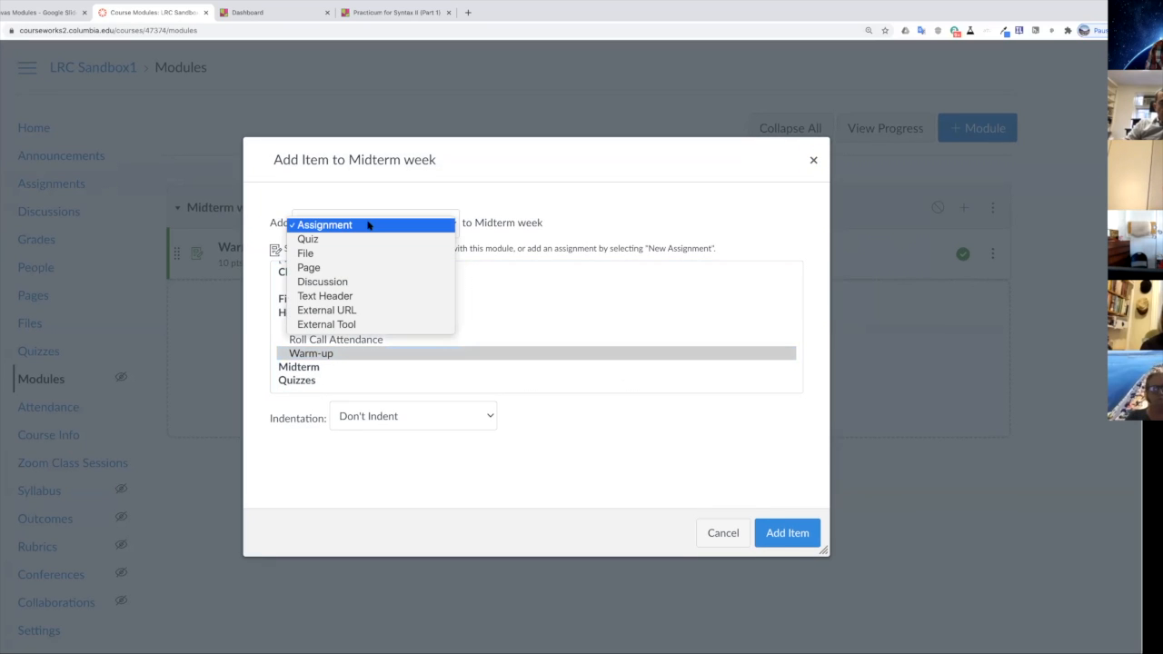
left_click(353, 238)
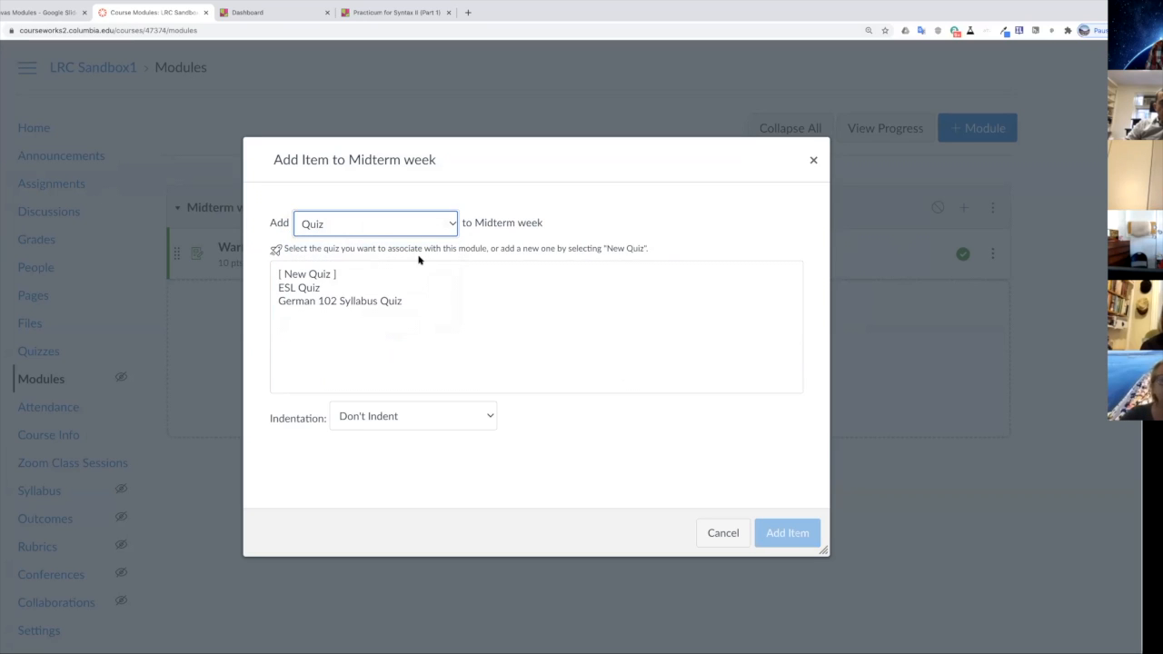
left_click(353, 303)
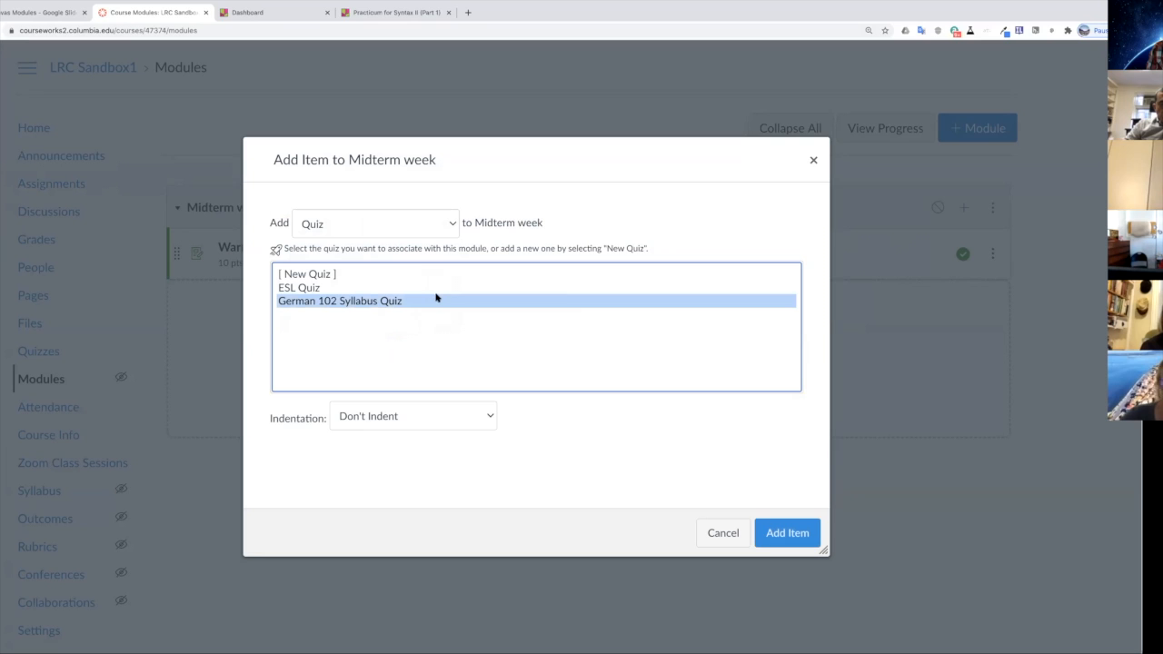
left_click(784, 534)
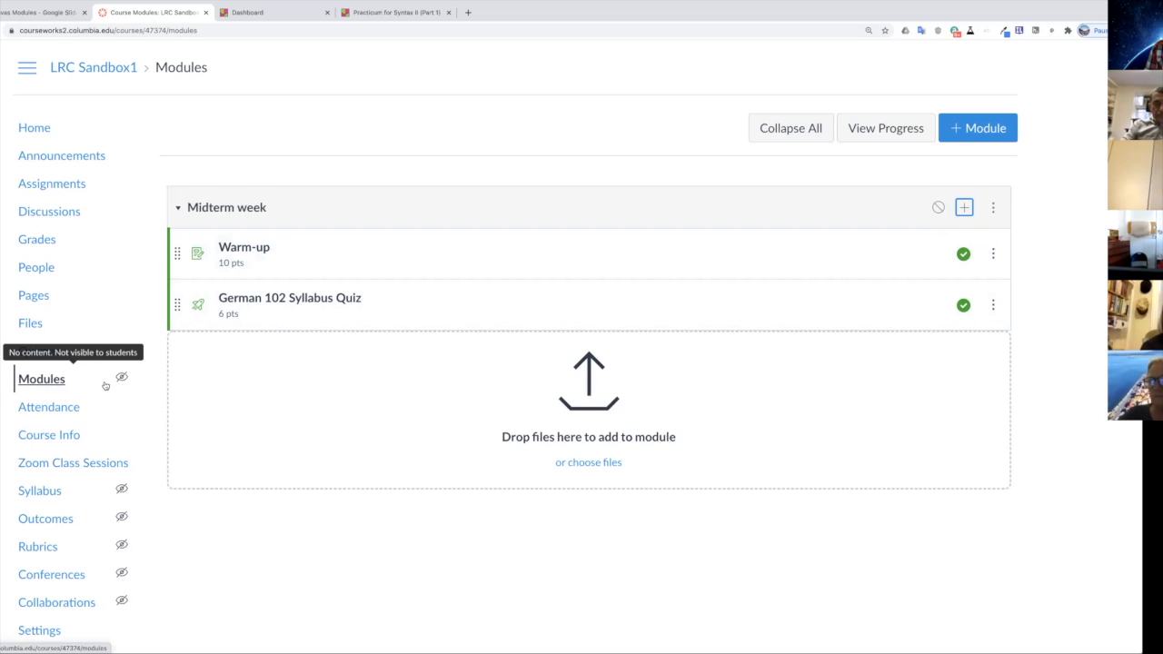
Preview the course in Student View from the course settings and return to the teacher view.
left_click(46, 632)
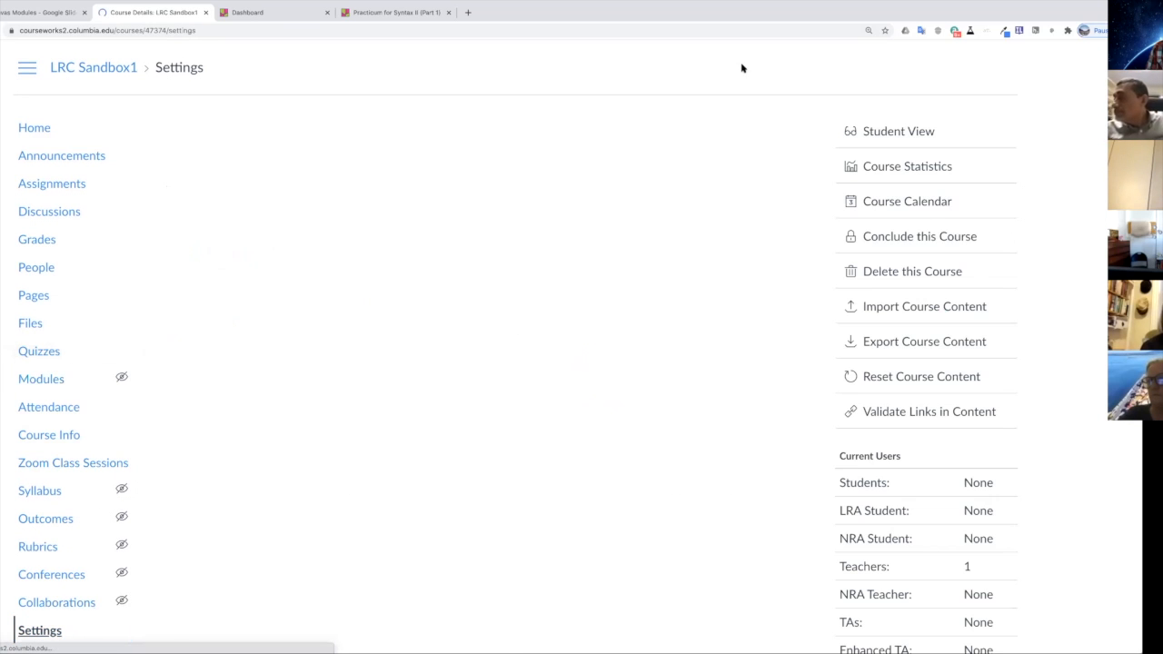
left_click(898, 130)
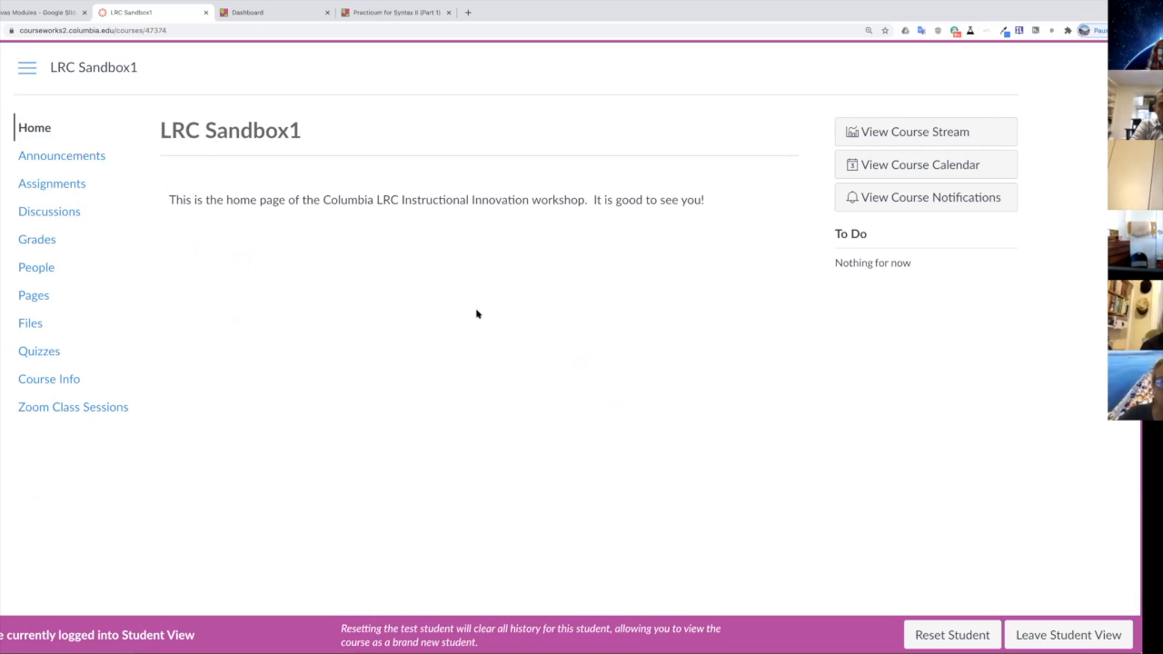
left_click(1072, 636)
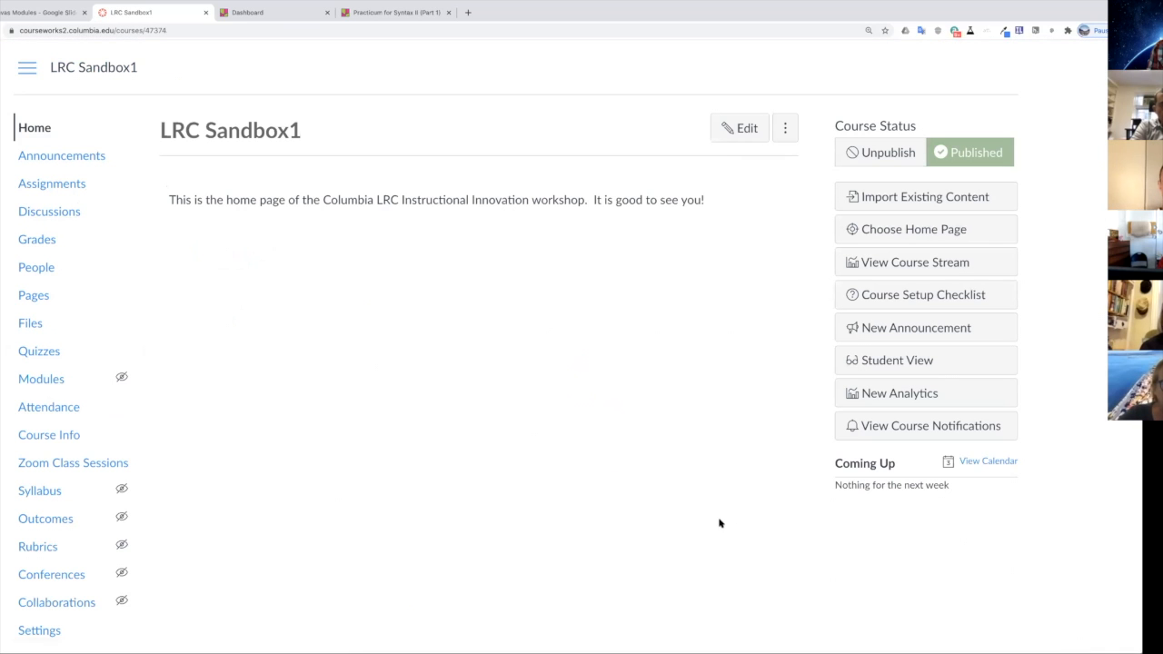
Publish the Midterm week module on the course's Modules page.
left_click(42, 382)
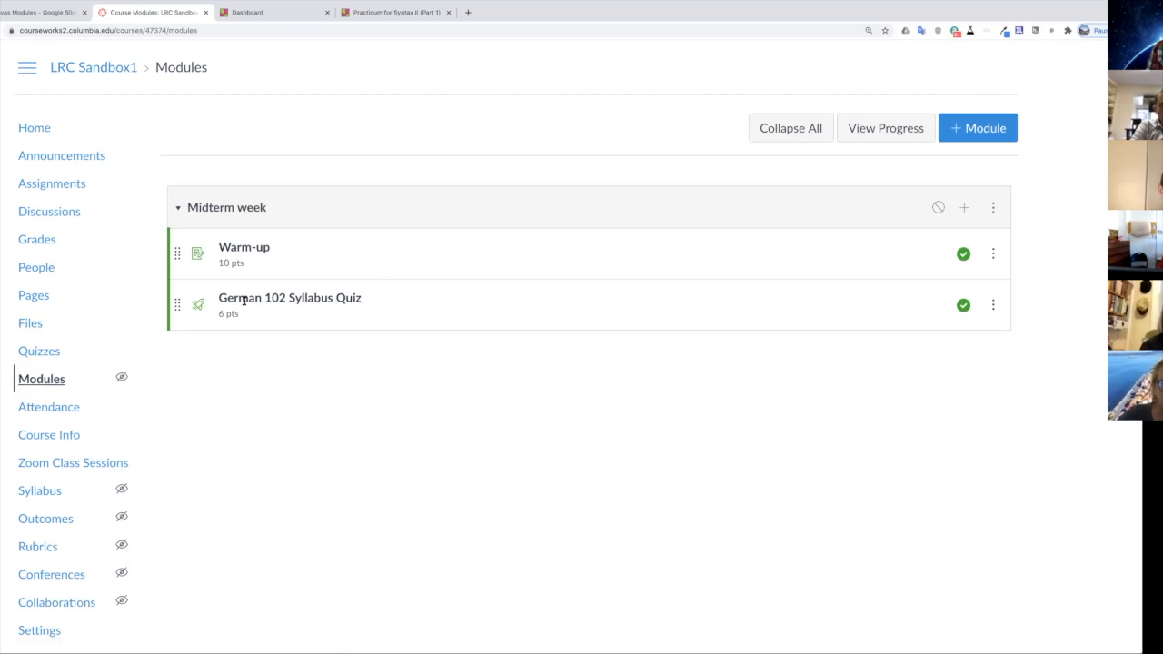
left_click(937, 207)
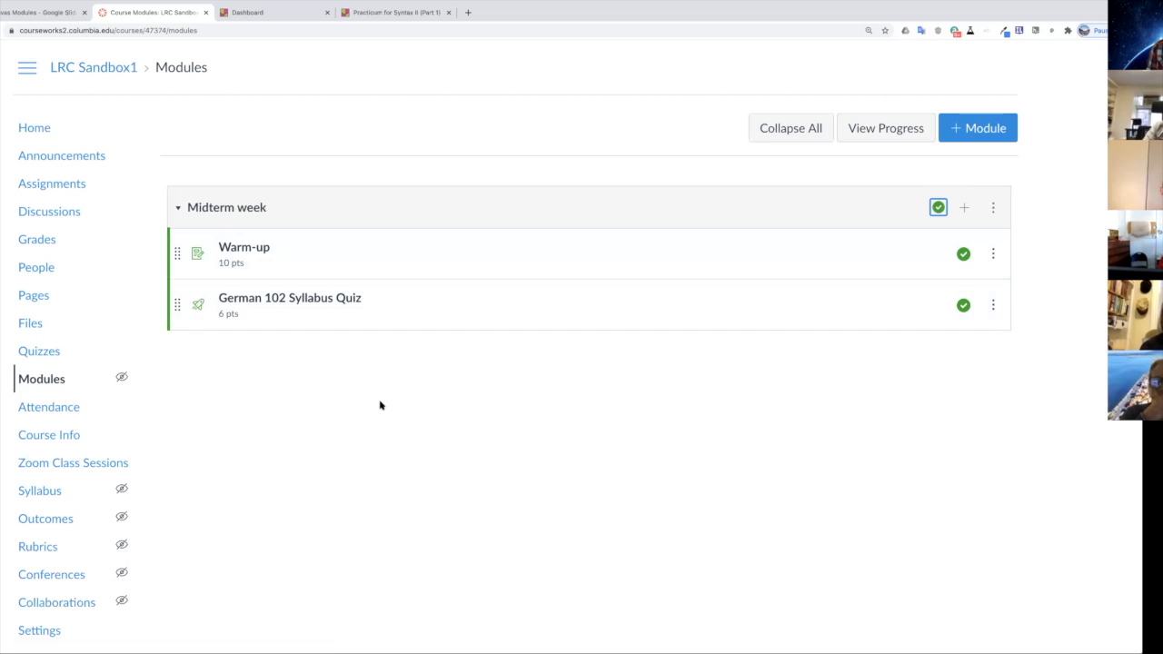
Preview the course as a student again, leave Student View and check the visibility of Modules in the course navigation.
left_click(39, 630)
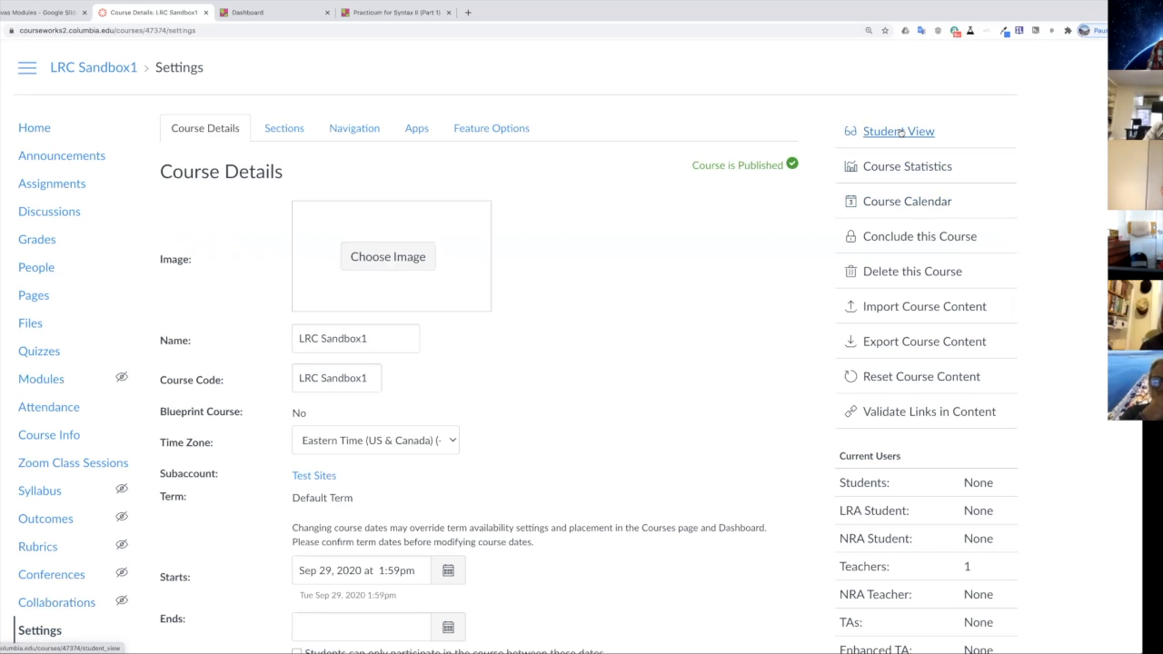
left_click(898, 131)
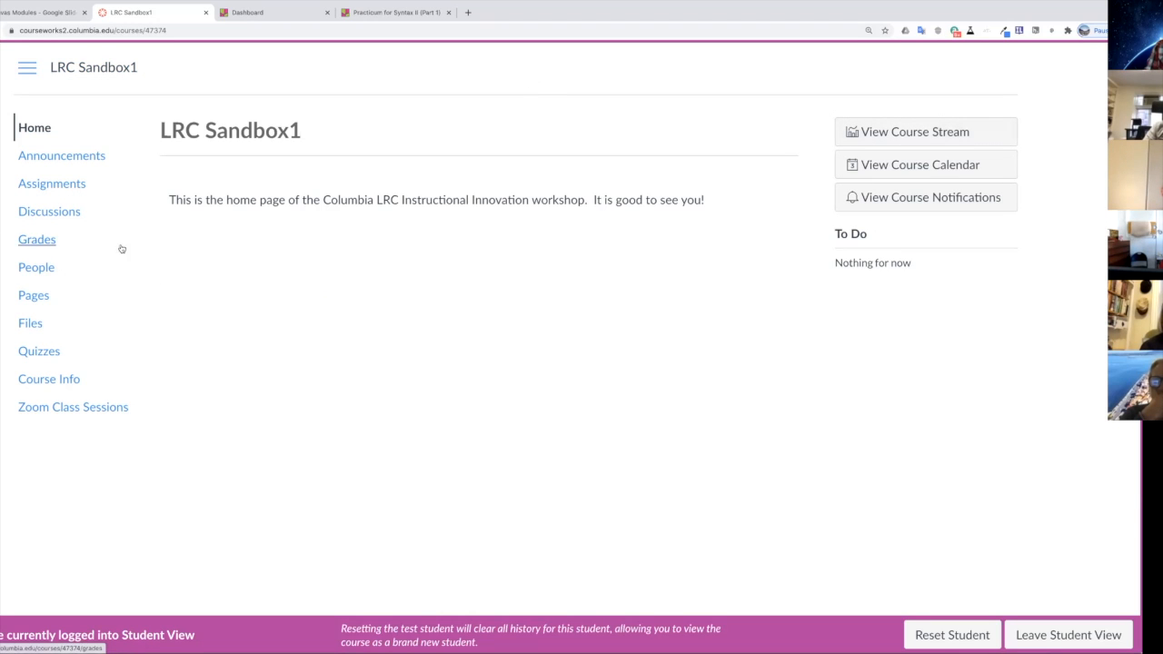
left_click(1064, 635)
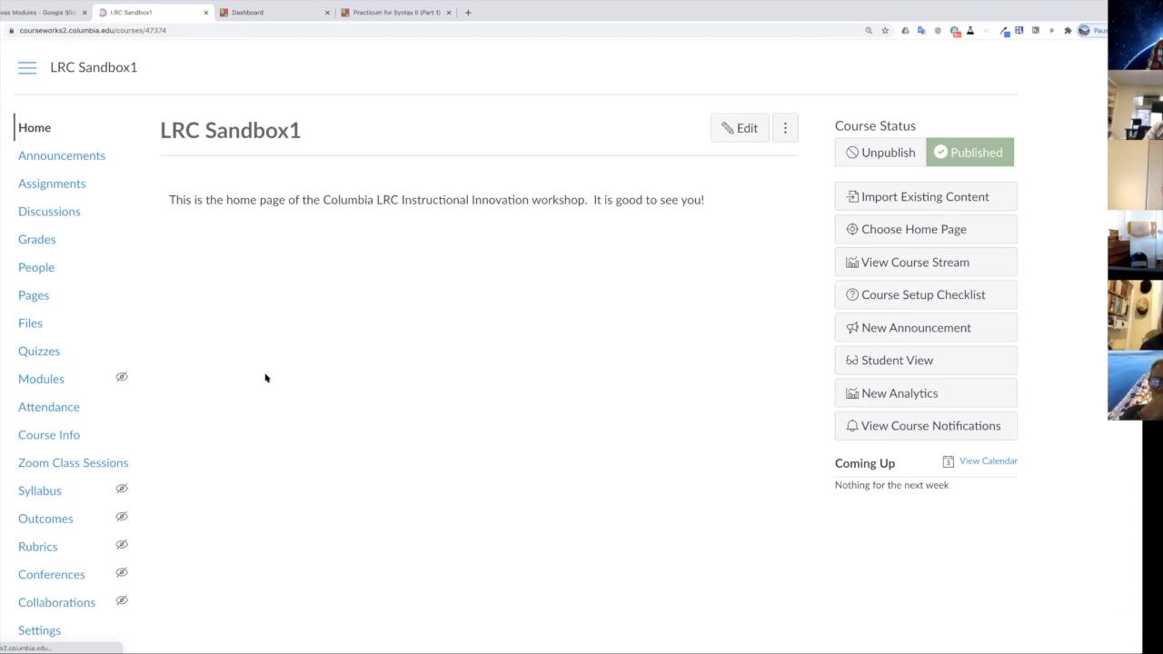
left_click(60, 379)
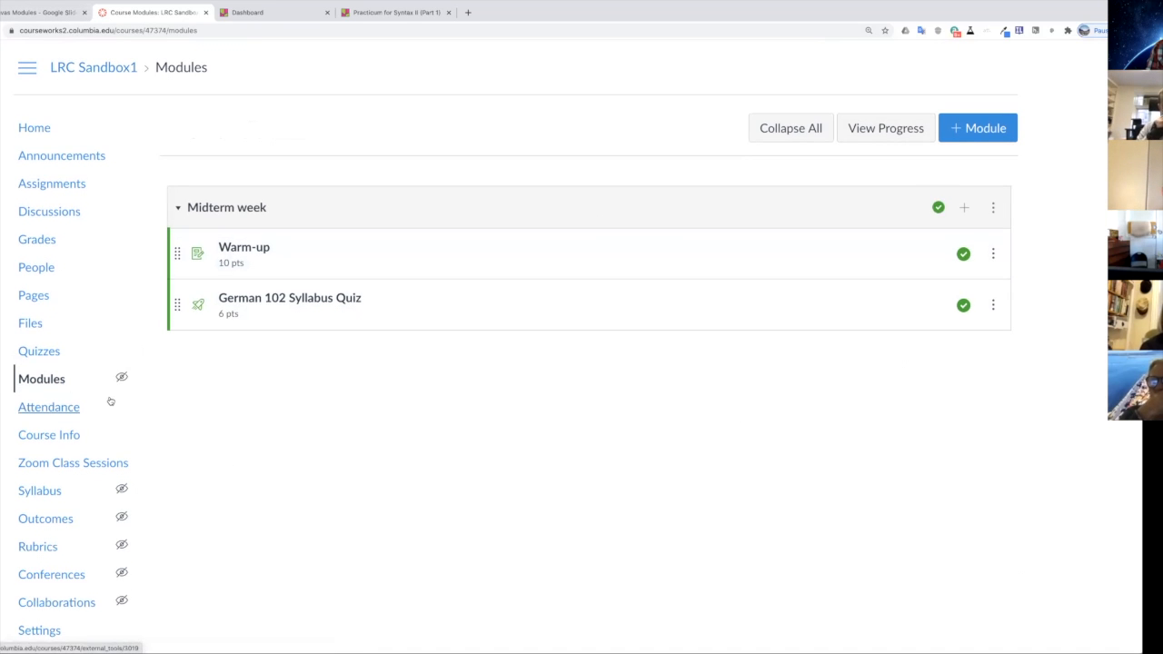
left_click(122, 382)
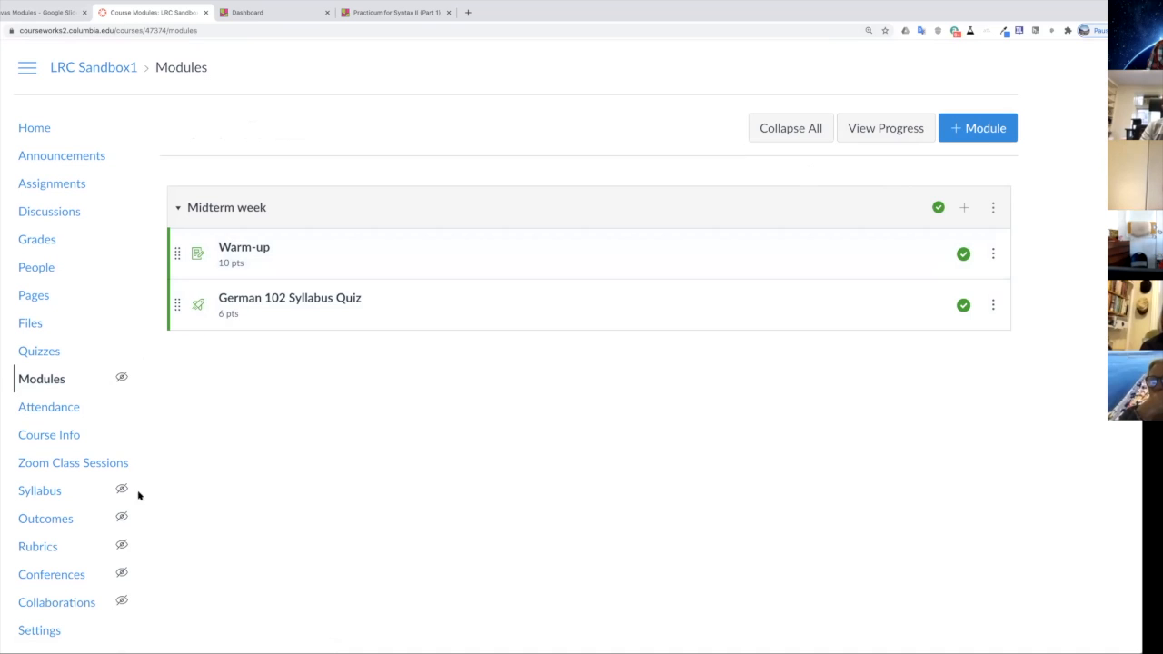
Reset the test student in Student View and return to the teacher view.
left_click(39, 631)
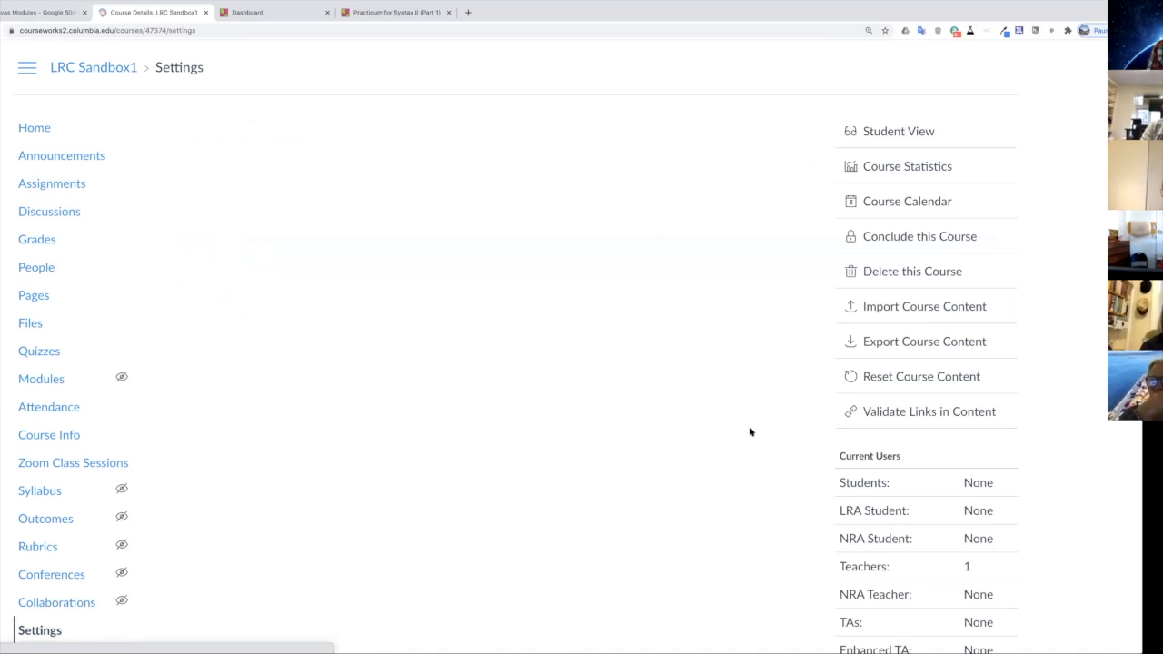
left_click(910, 138)
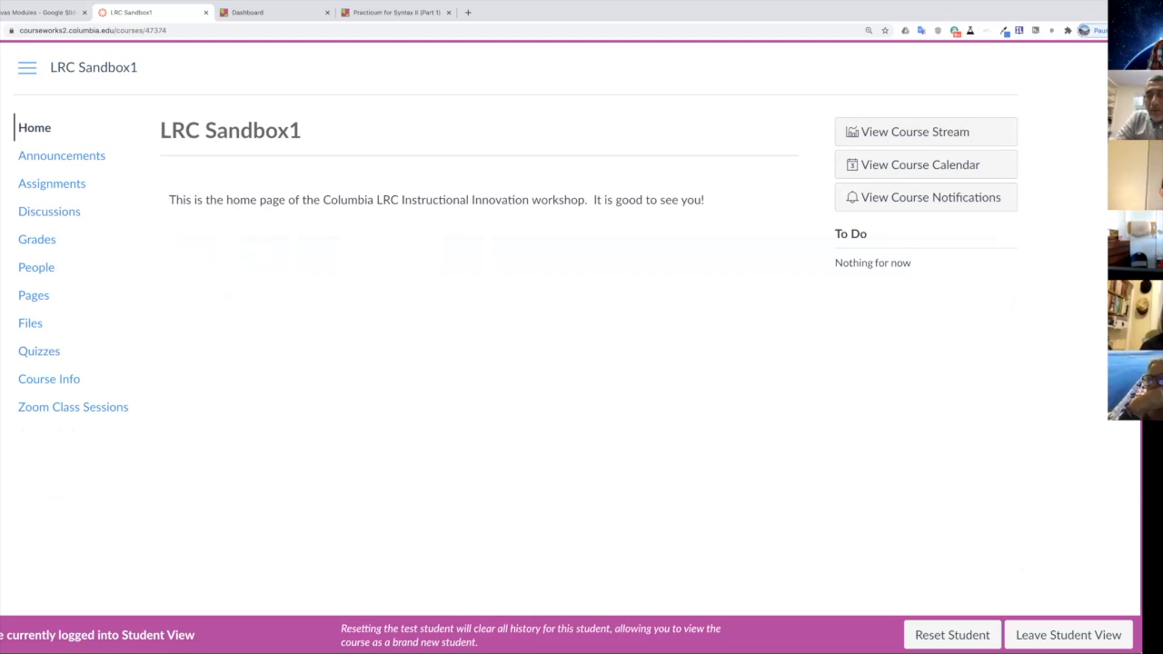
left_click(911, 632)
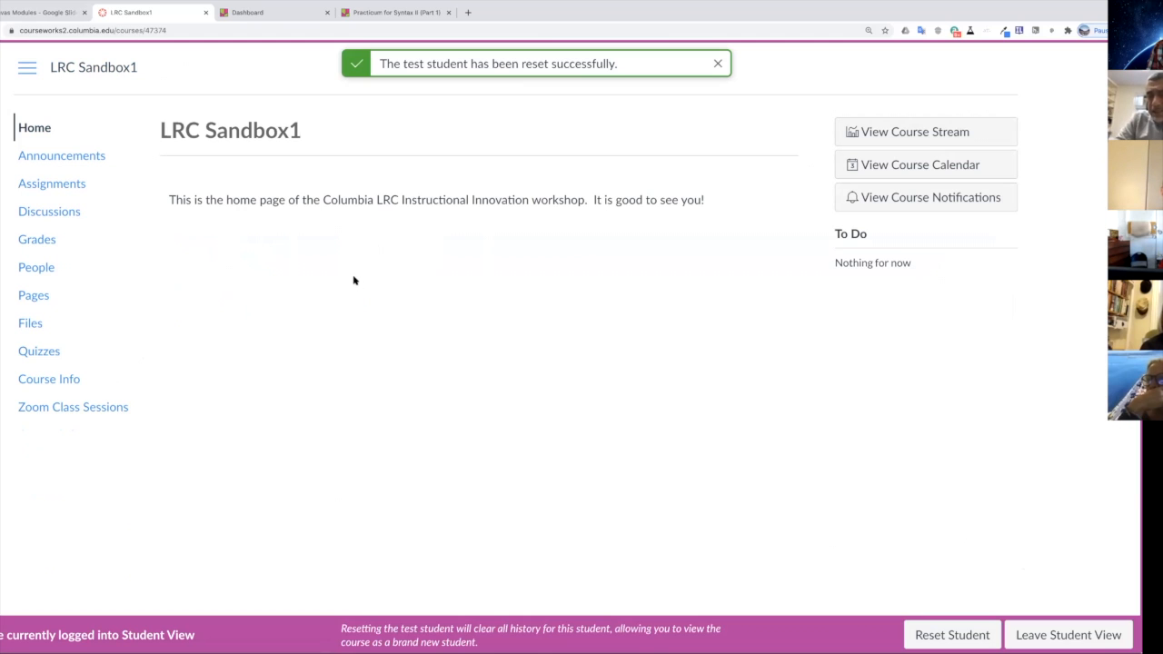
left_click(1037, 635)
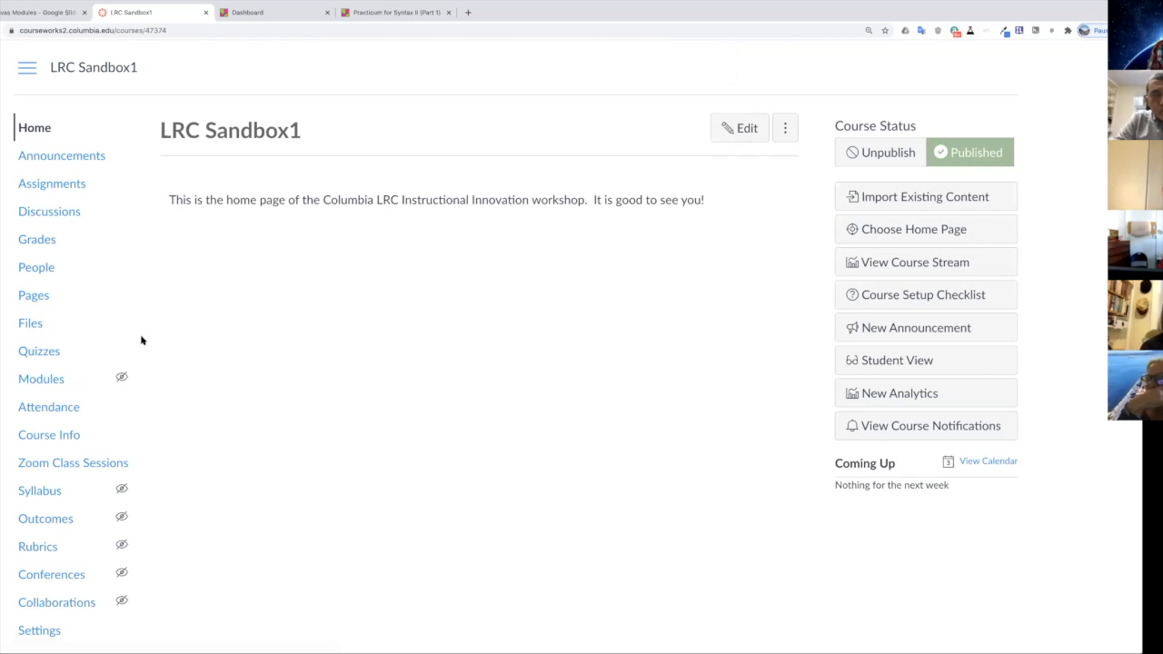
Check the Midterm week module's publish status and the visibility note for Modules in the course navigation.
left_click(75, 380)
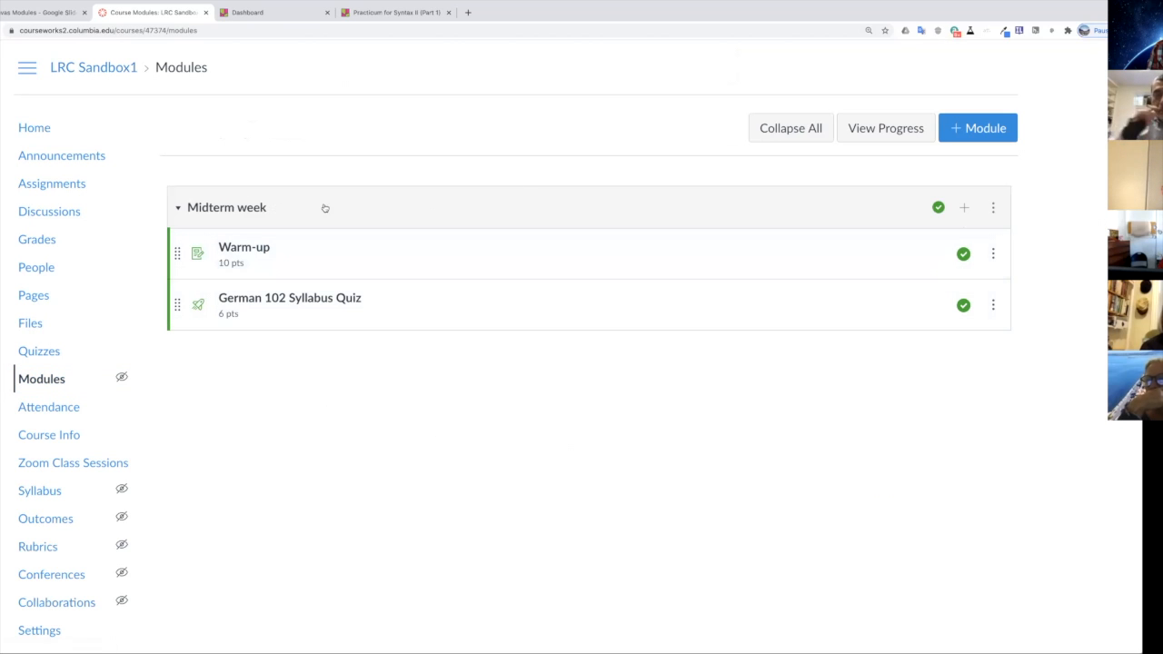
left_click(938, 208)
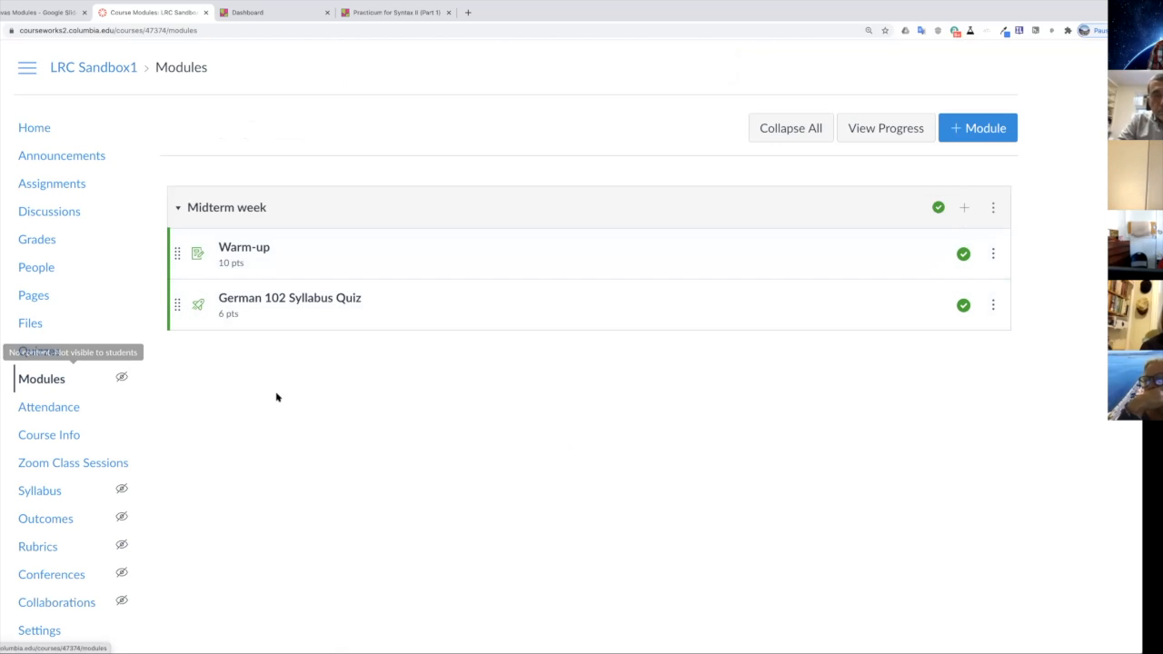
left_click(122, 379)
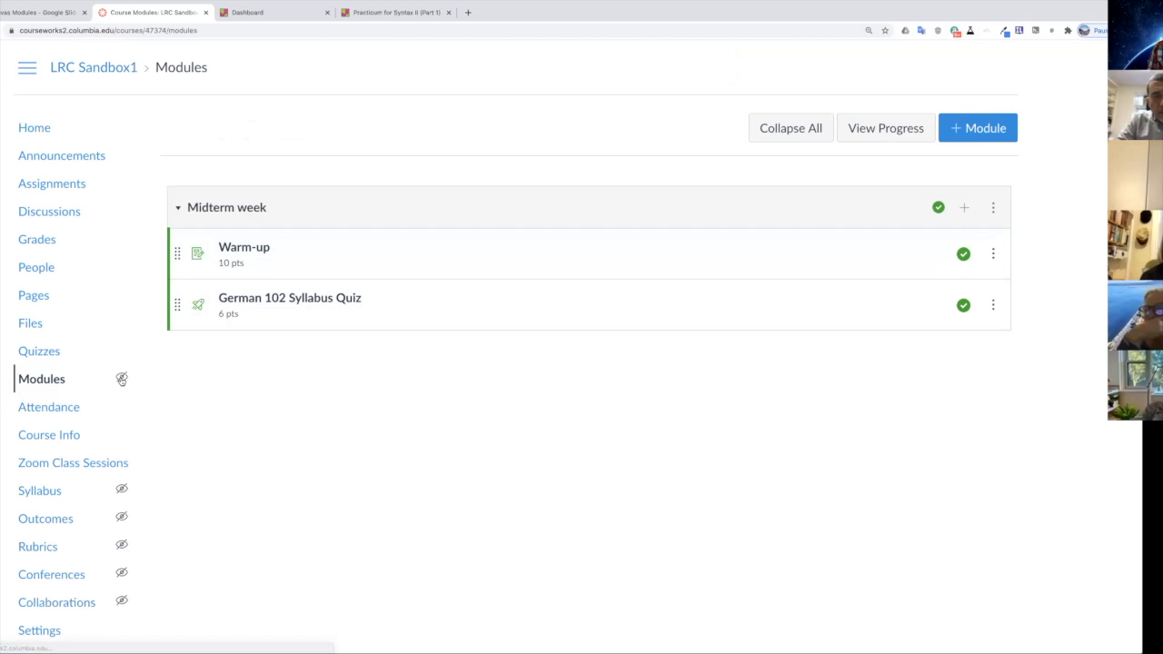
mouse_move(122, 378)
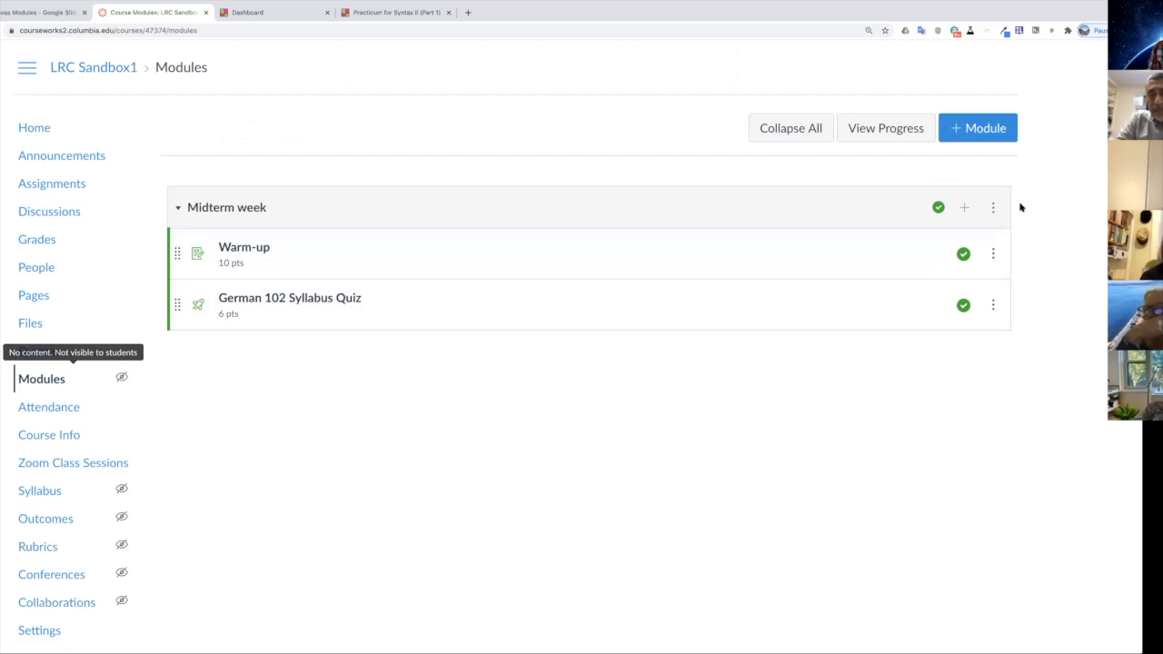
Examine the course's Sections and Navigation settings for which navigation items are enabled or hidden from students.
left_click(39, 631)
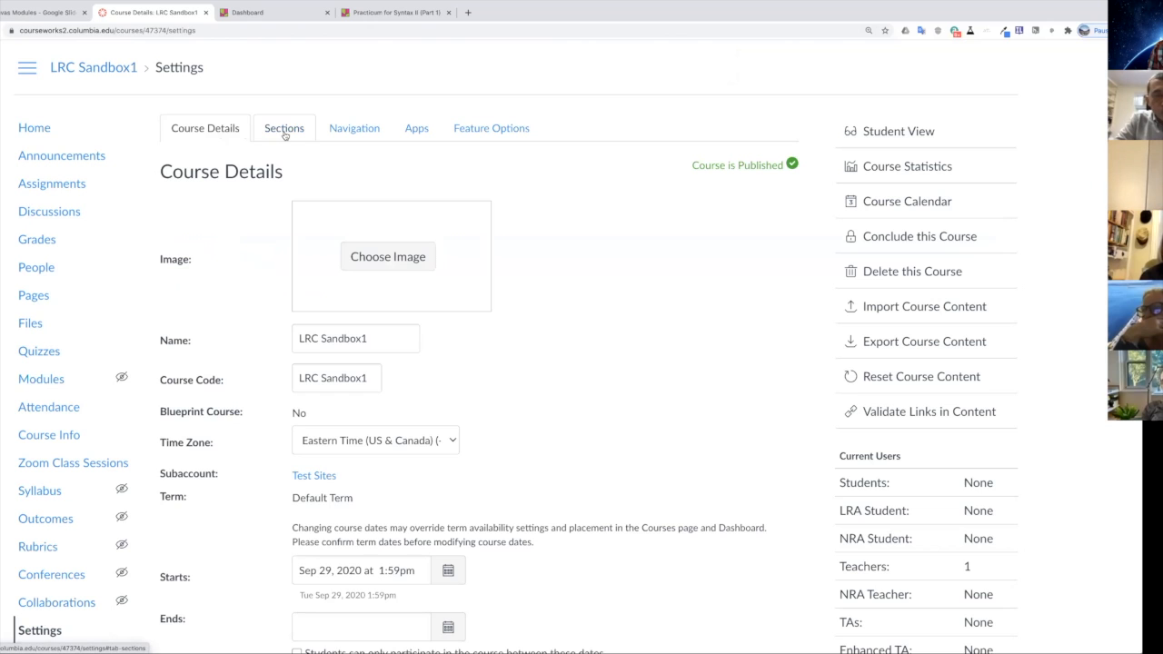
left_click(284, 128)
left_click(355, 128)
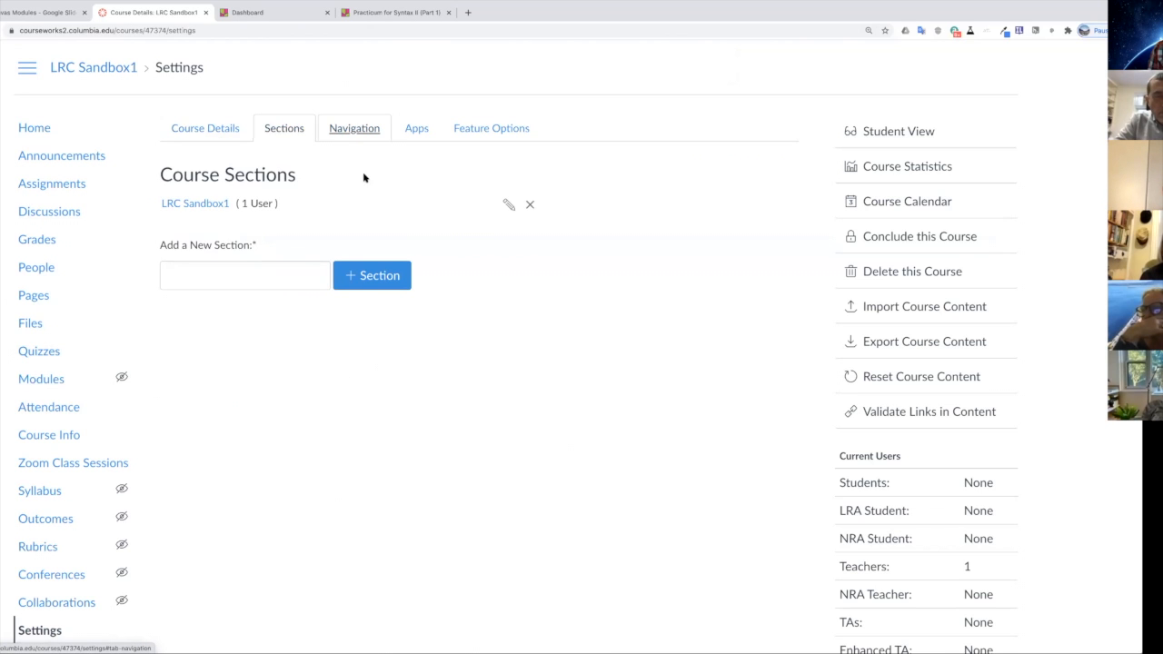
scroll(394, 424, "down", 5)
scroll(394, 425, "down", 13)
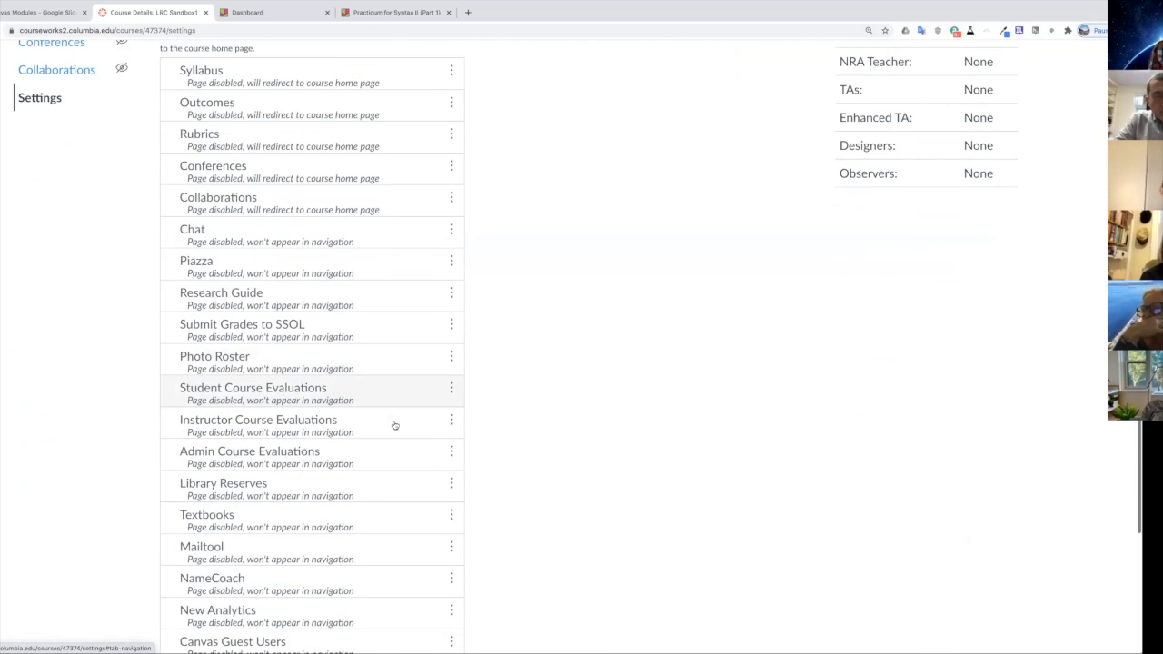
scroll(394, 425, "down", 2)
scroll(395, 425, "up", 15)
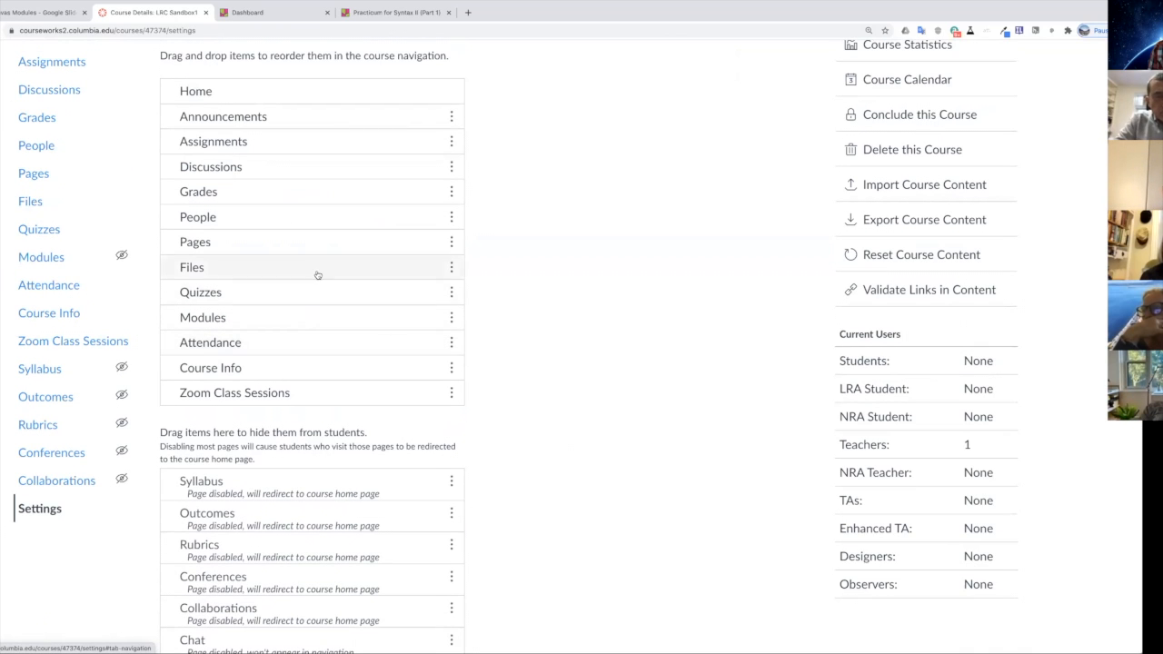
scroll(230, 352, "up", 1)
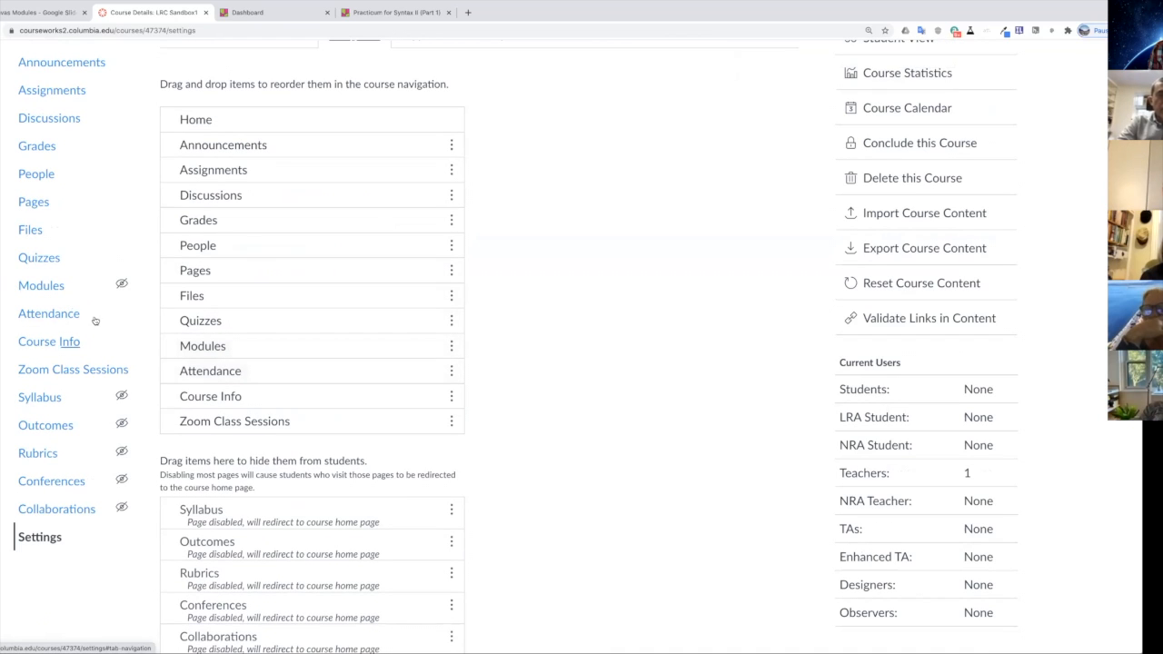
scroll(285, 169, "up", 3)
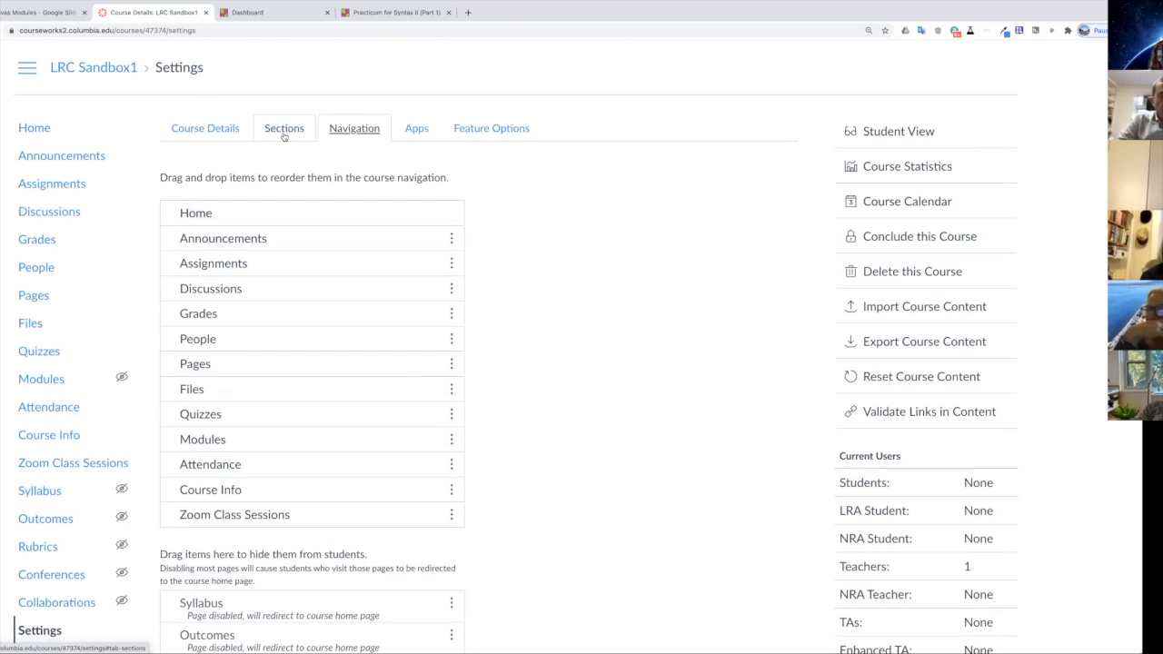
Upload Course Syllabus.pdf as a new file into the Midterm week module, in the course files folder, and make it the module's first item.
left_click(54, 386)
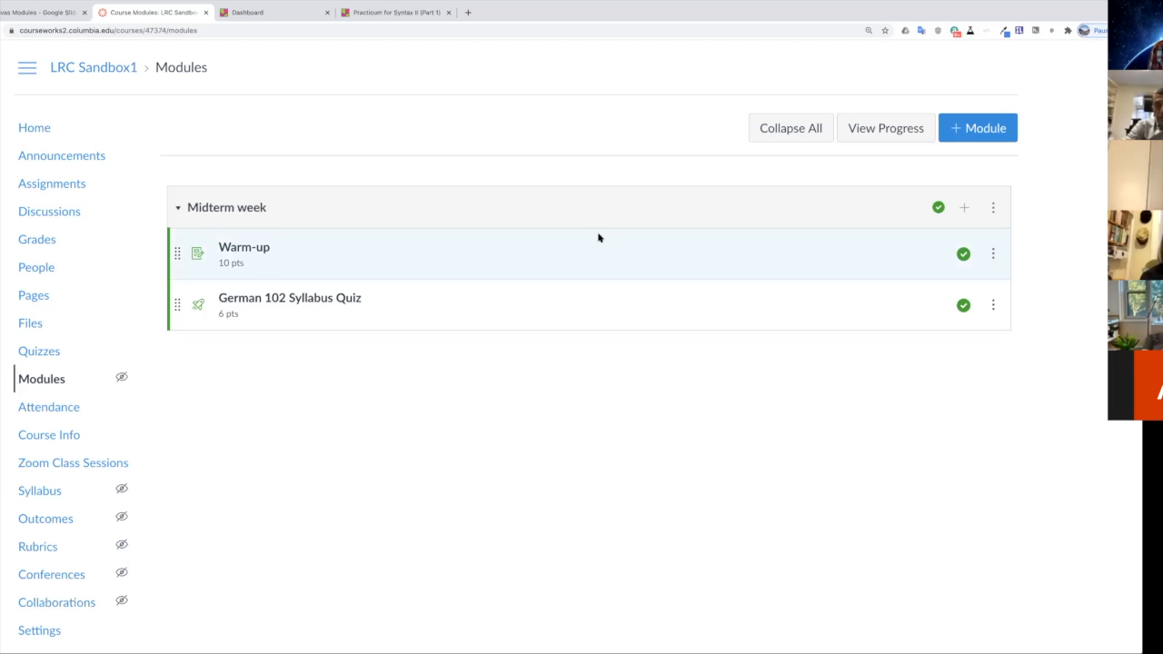
left_click(966, 208)
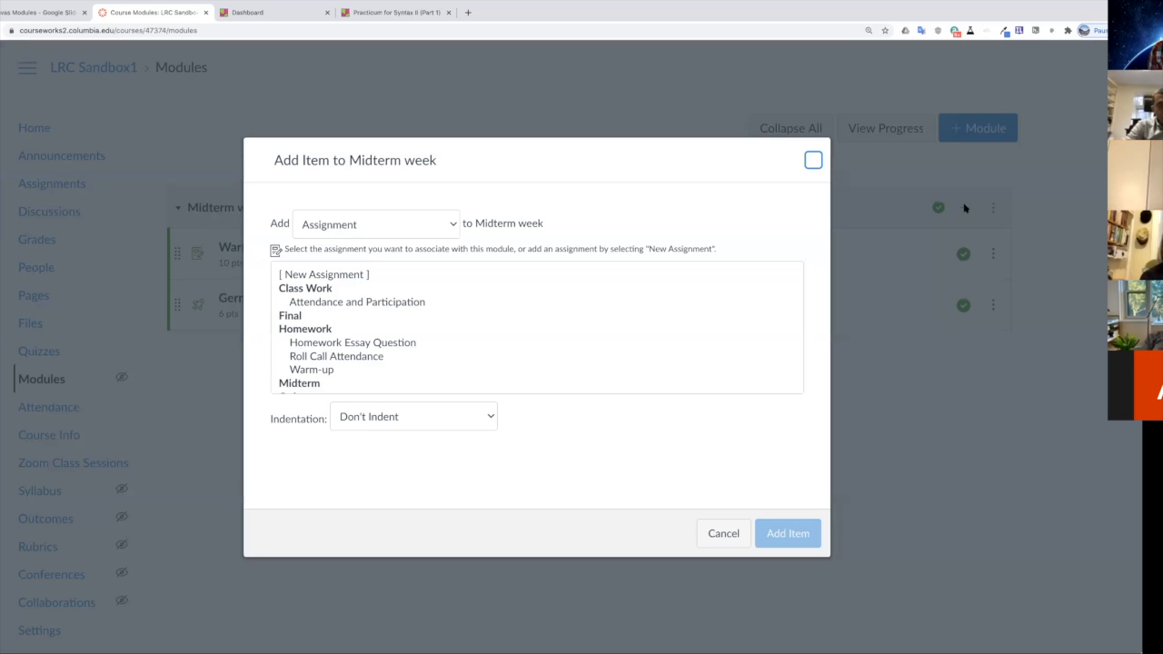
left_click(449, 226)
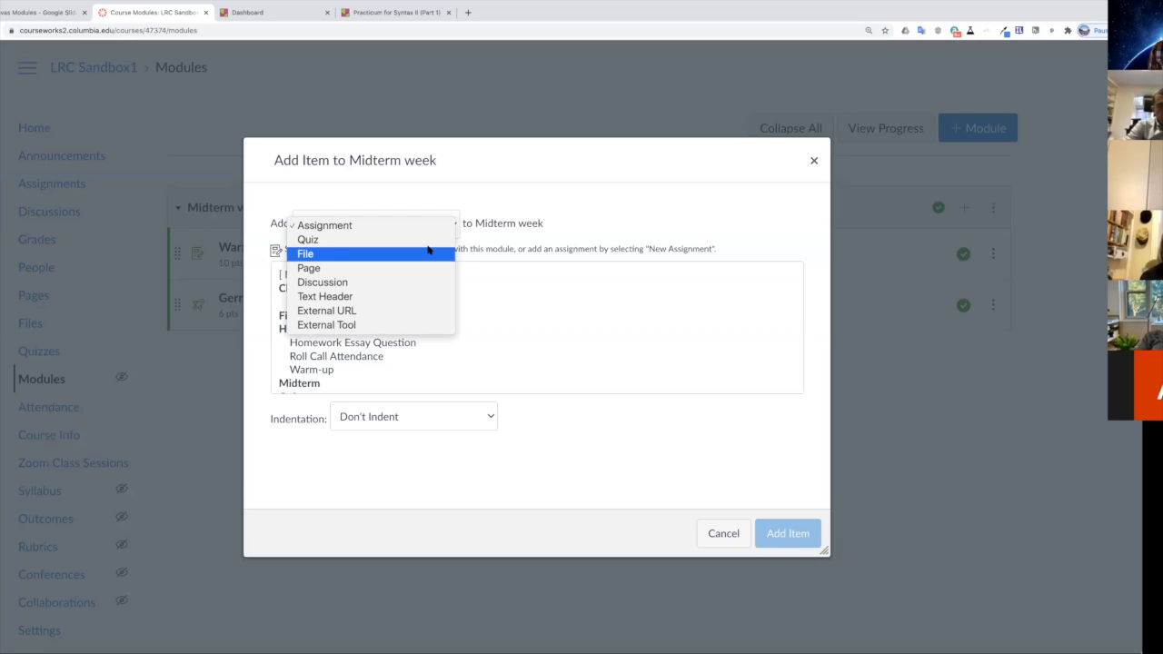
left_click(315, 257)
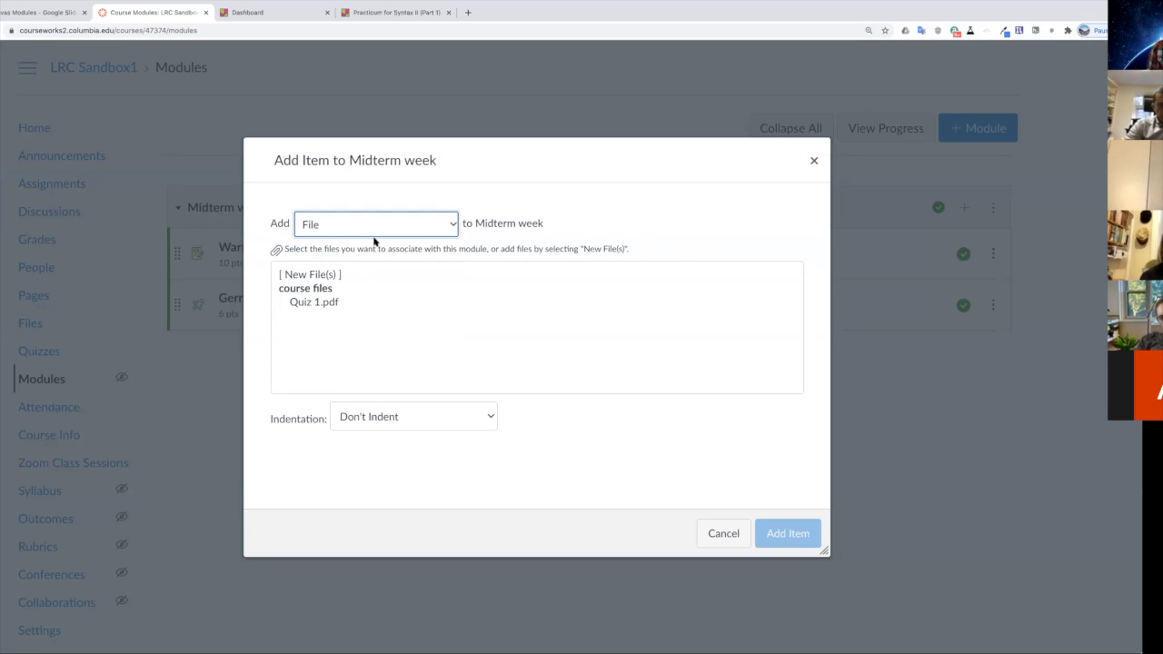
left_click(319, 275)
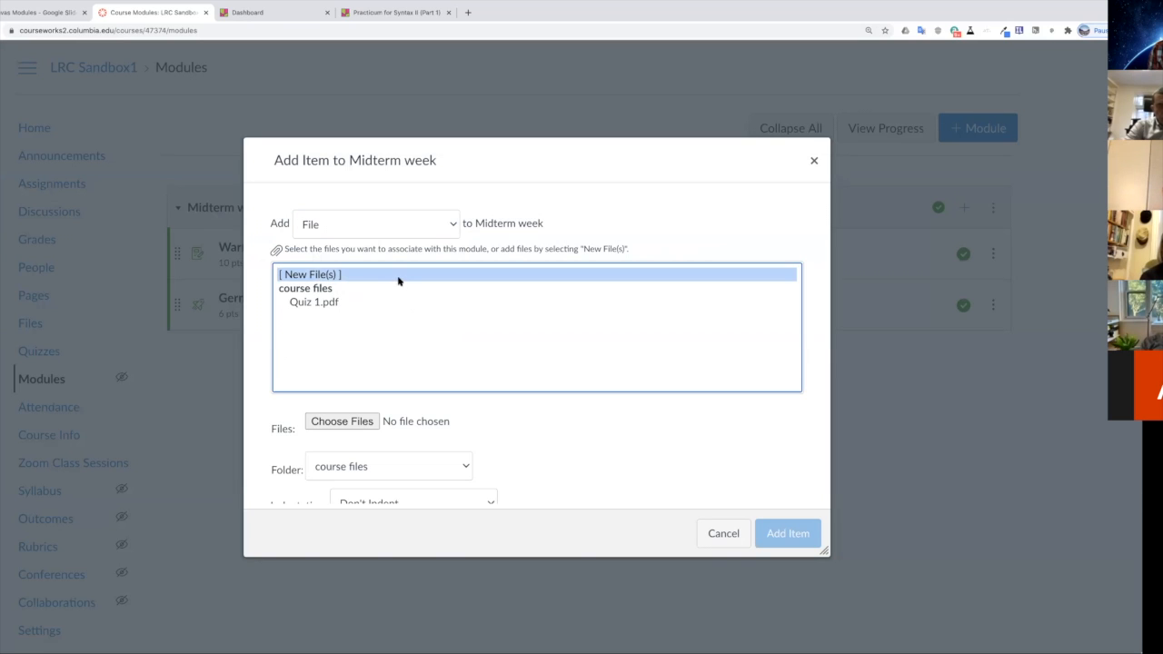
scroll(441, 309, "down", 2)
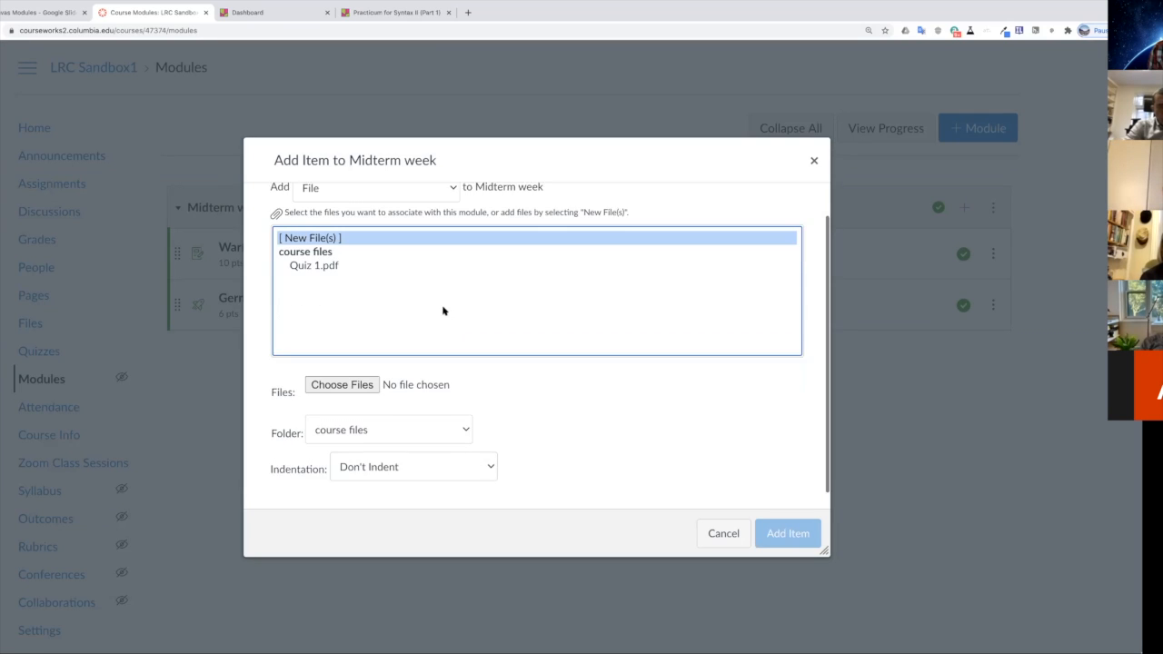
left_click(336, 375)
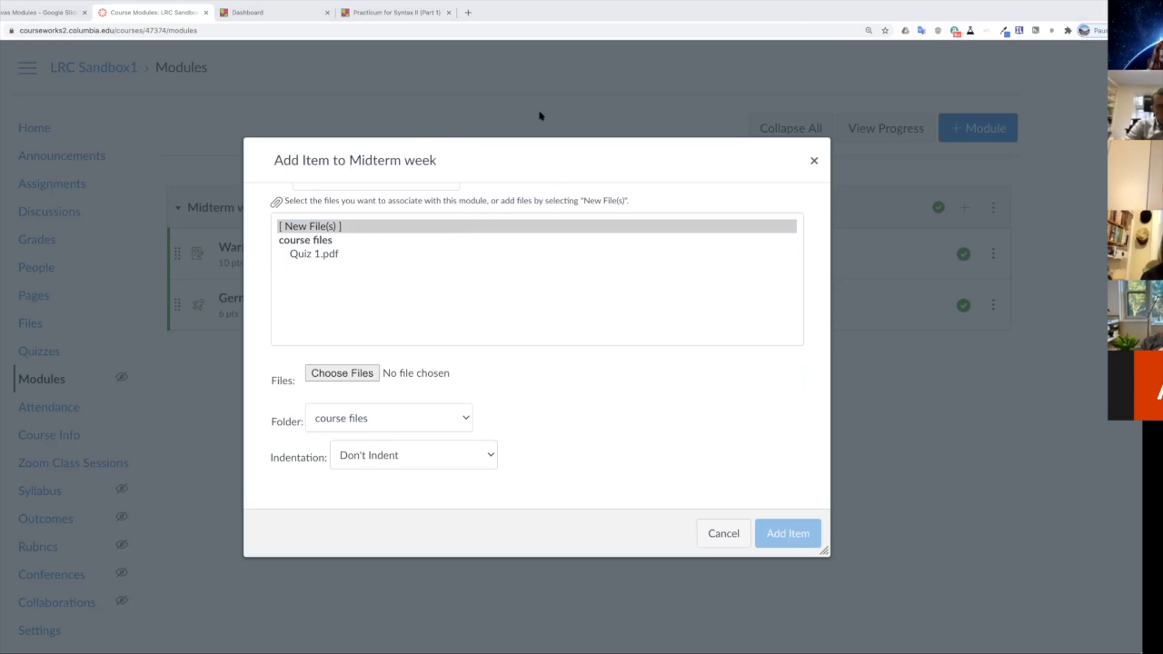
left_click(720, 269)
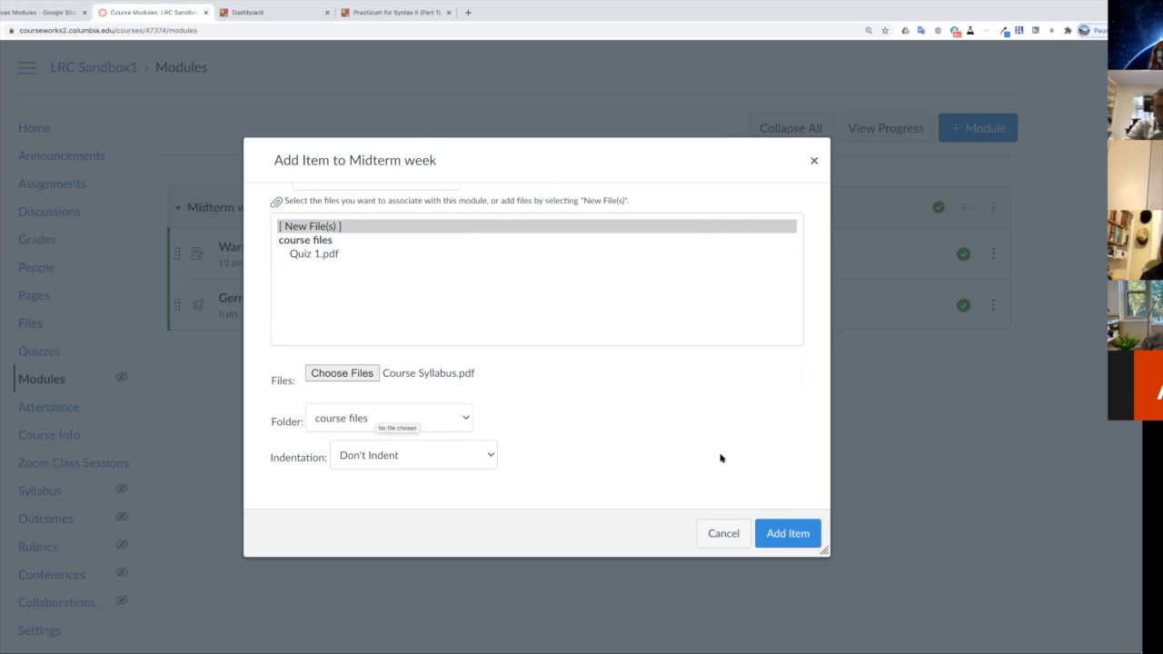
left_click(788, 535)
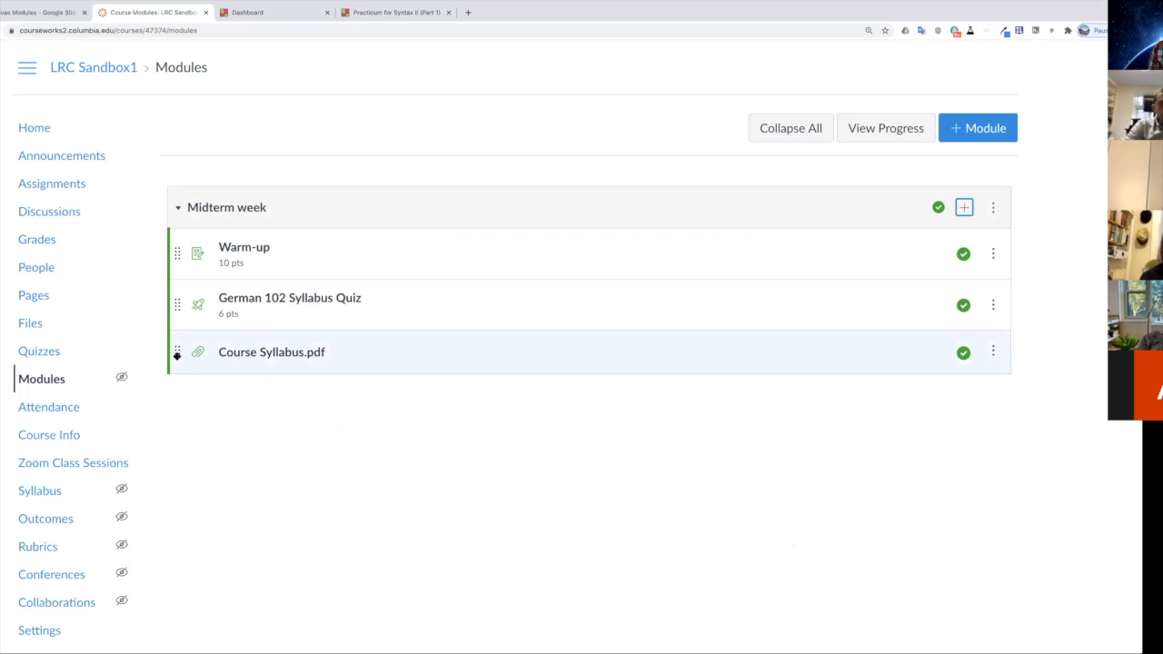
left_click_drag(177, 355, 176, 242)
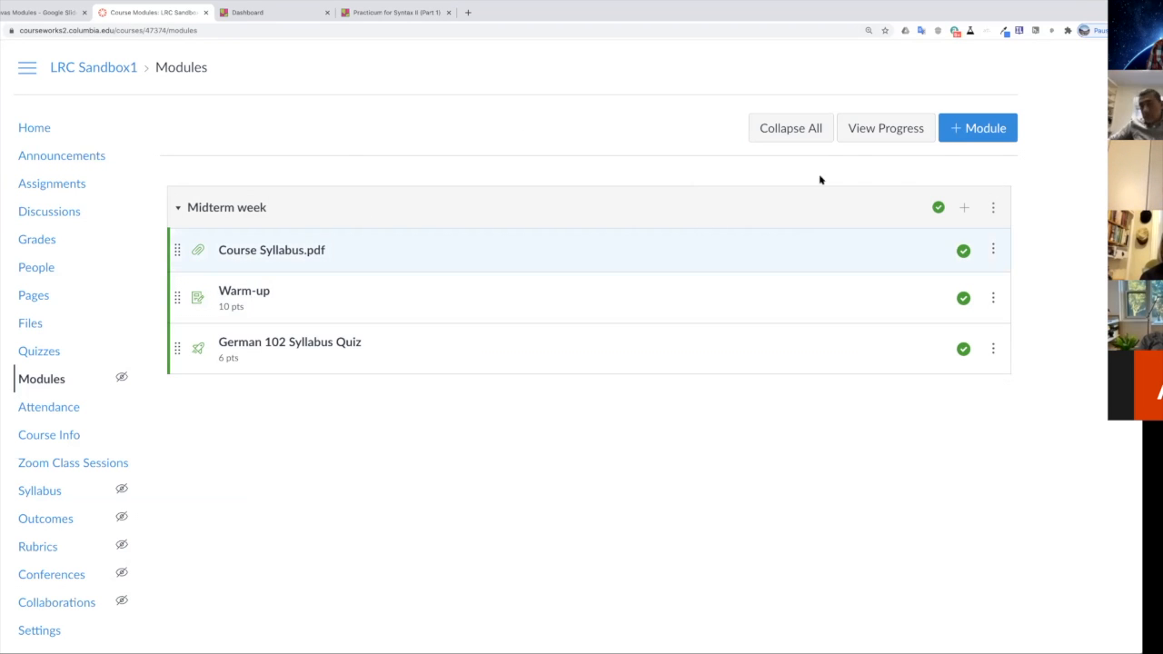
Add a new discussion topic named "Why did you decide to take this course?" to the Midterm week module.
left_click(964, 209)
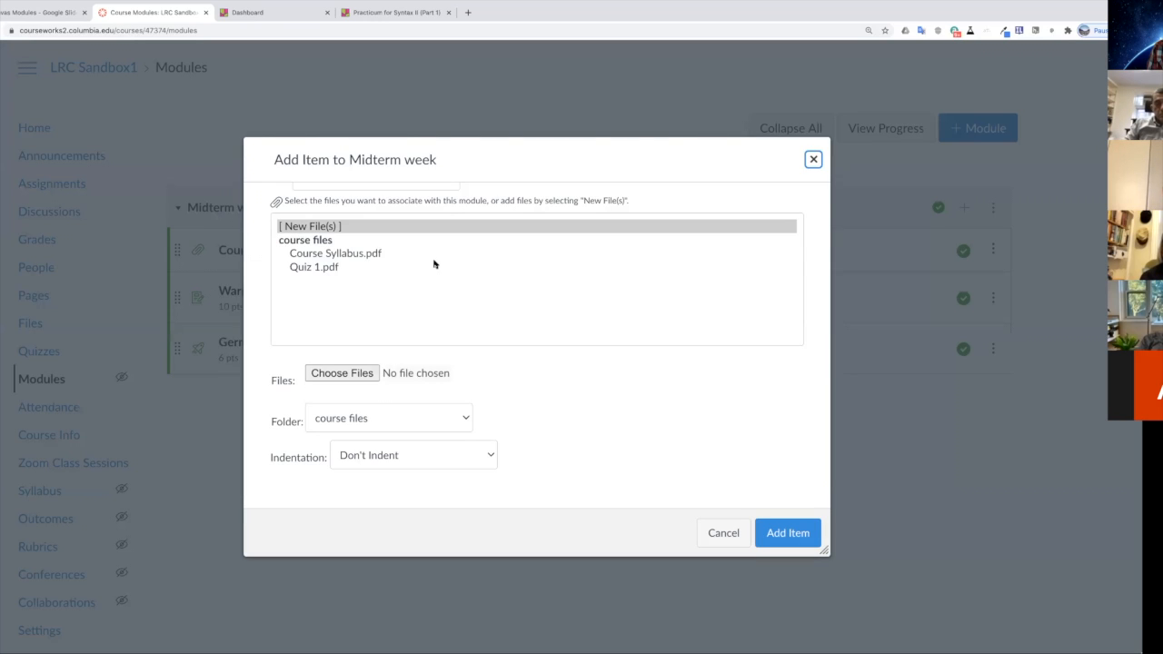
scroll(375, 238, "up", 1)
left_click(453, 227)
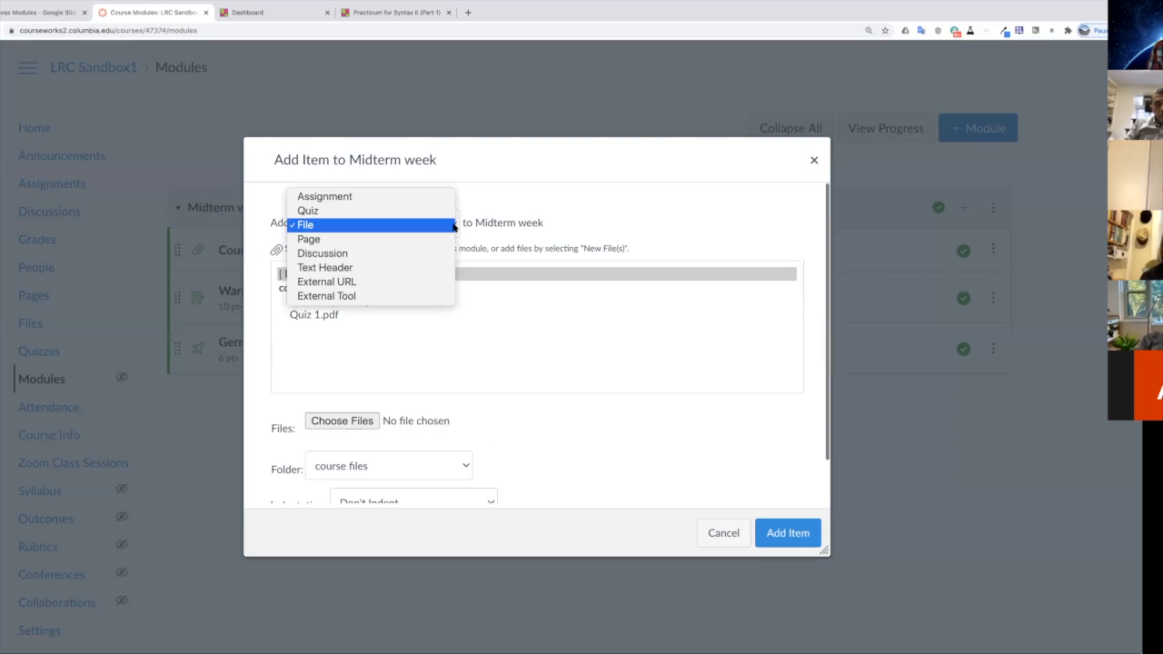
left_click(339, 255)
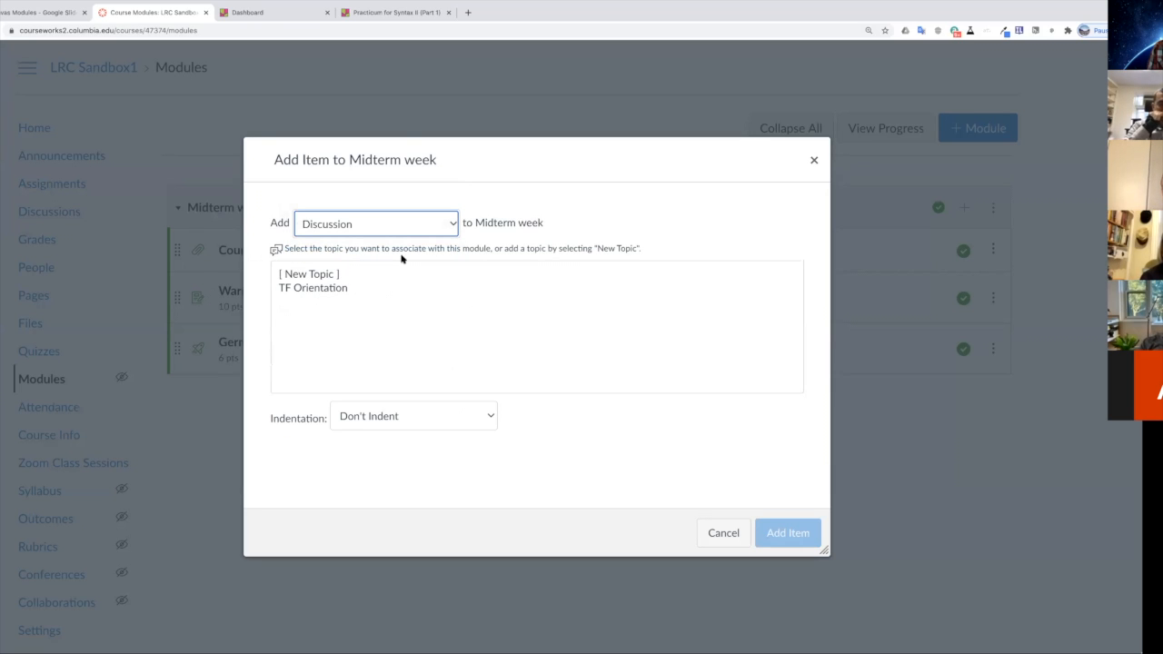
left_click(306, 275)
left_click(413, 424)
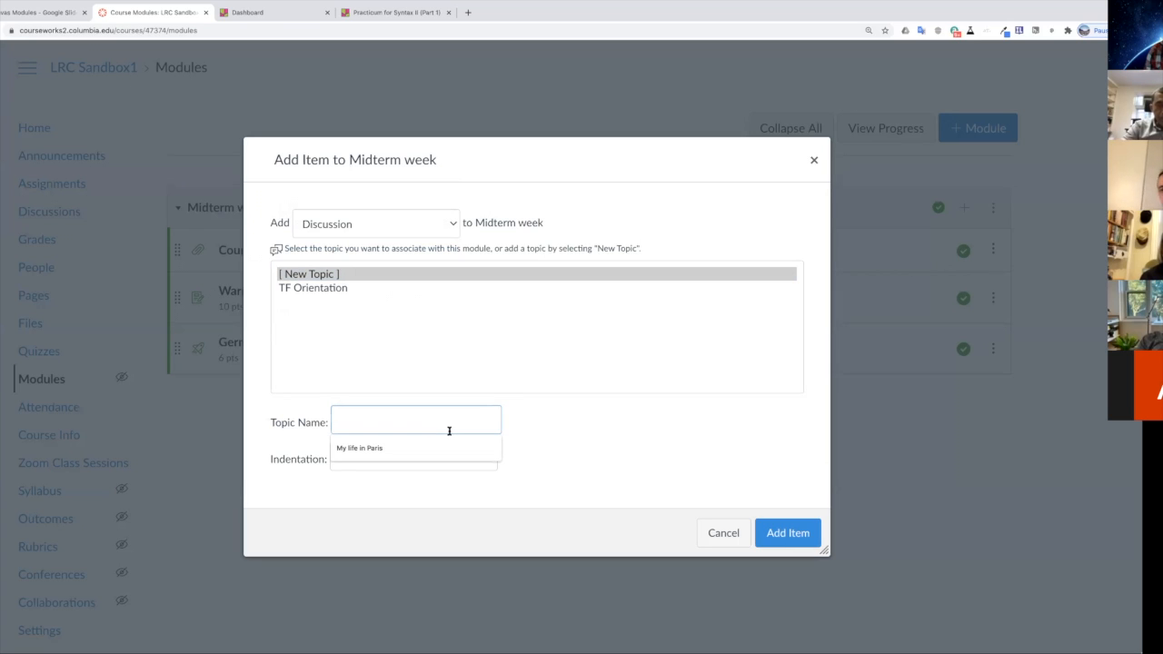
type("W")
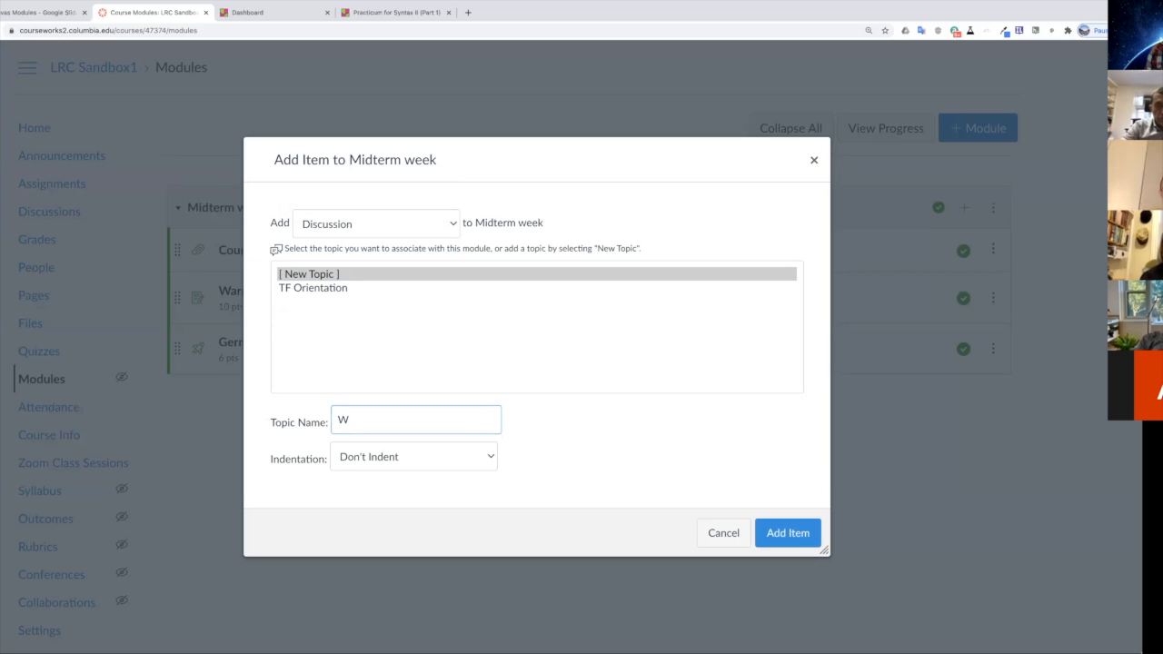
type("hy did ")
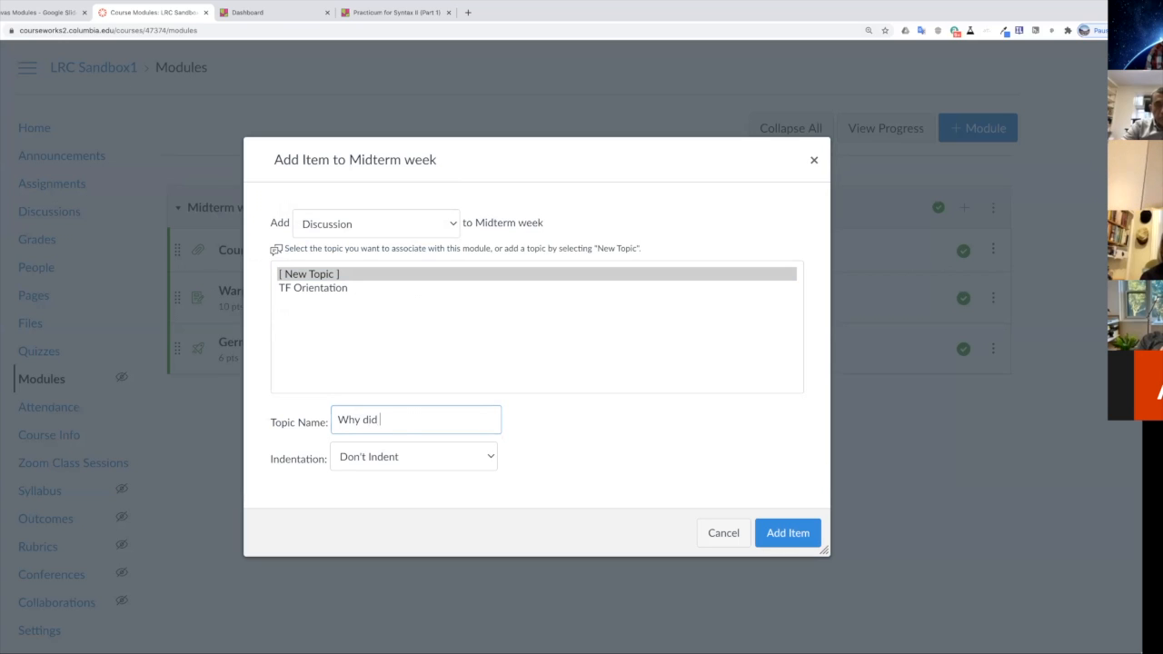
type("you decide")
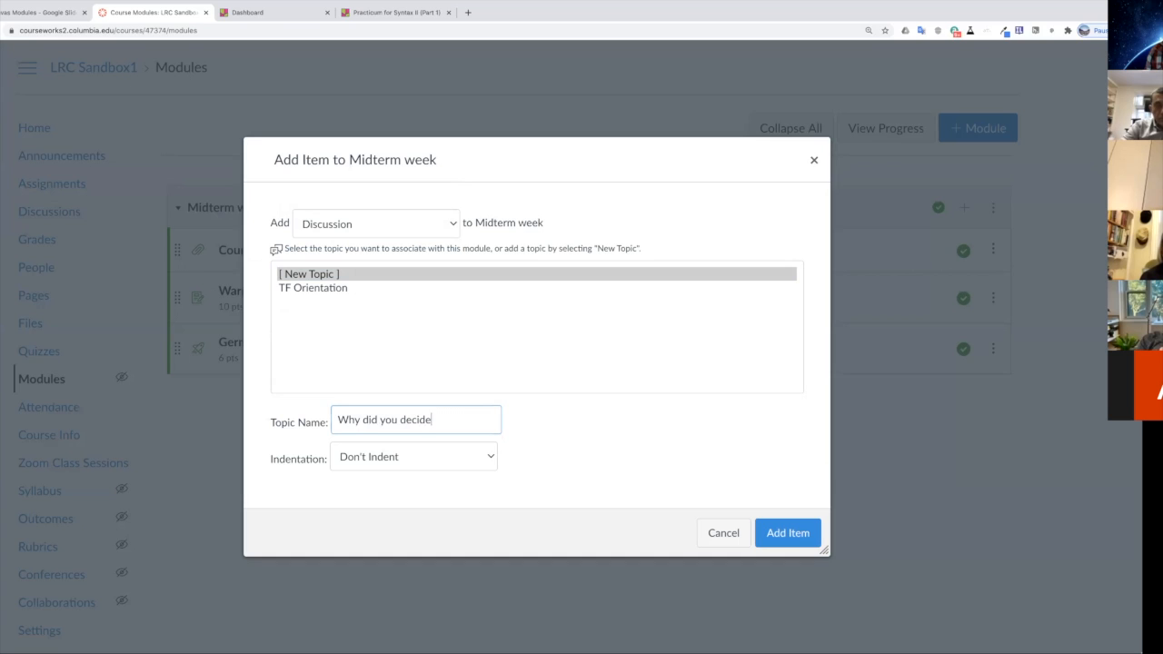
type(" to take this course?")
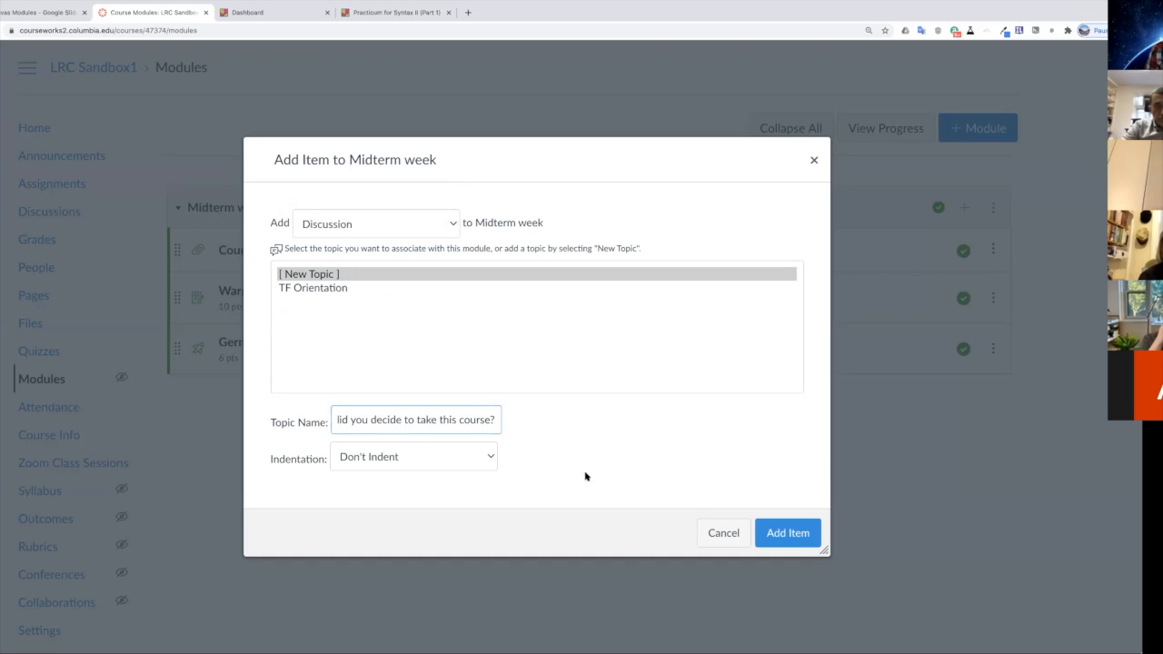
left_click(775, 532)
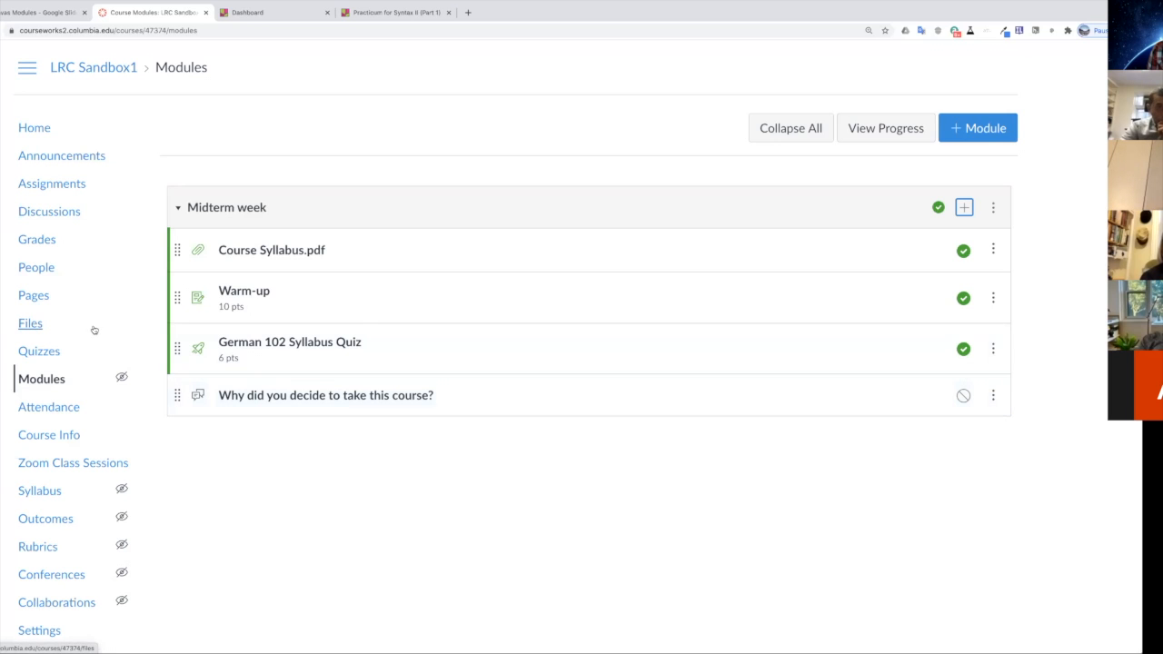
left_click(993, 400)
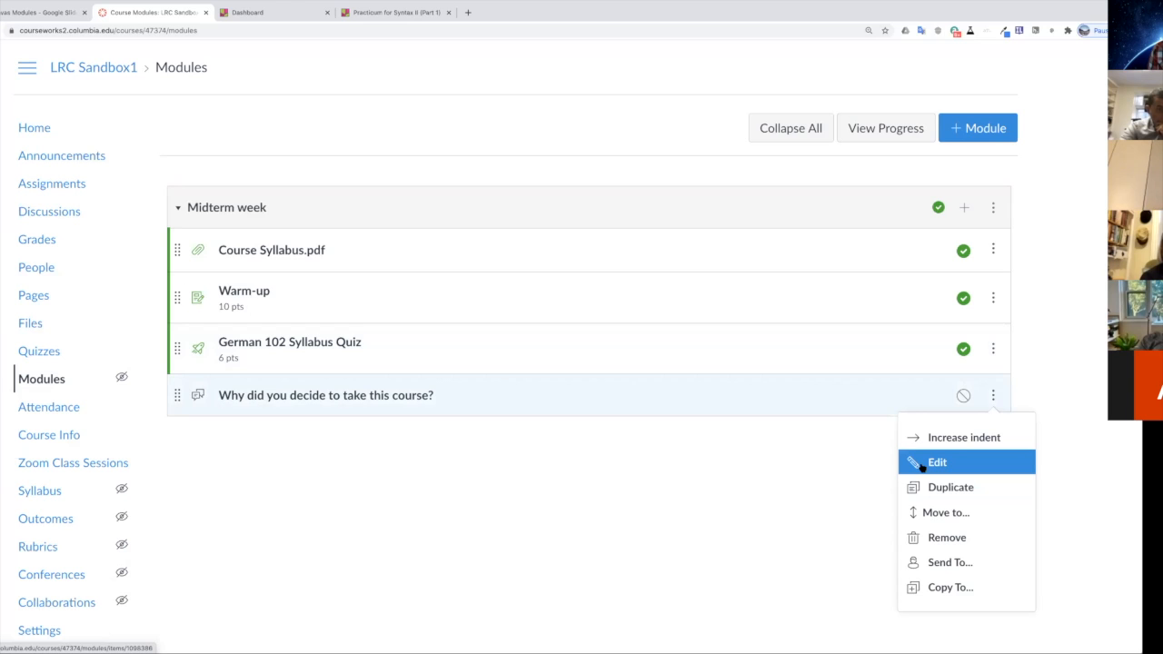
left_click(779, 462)
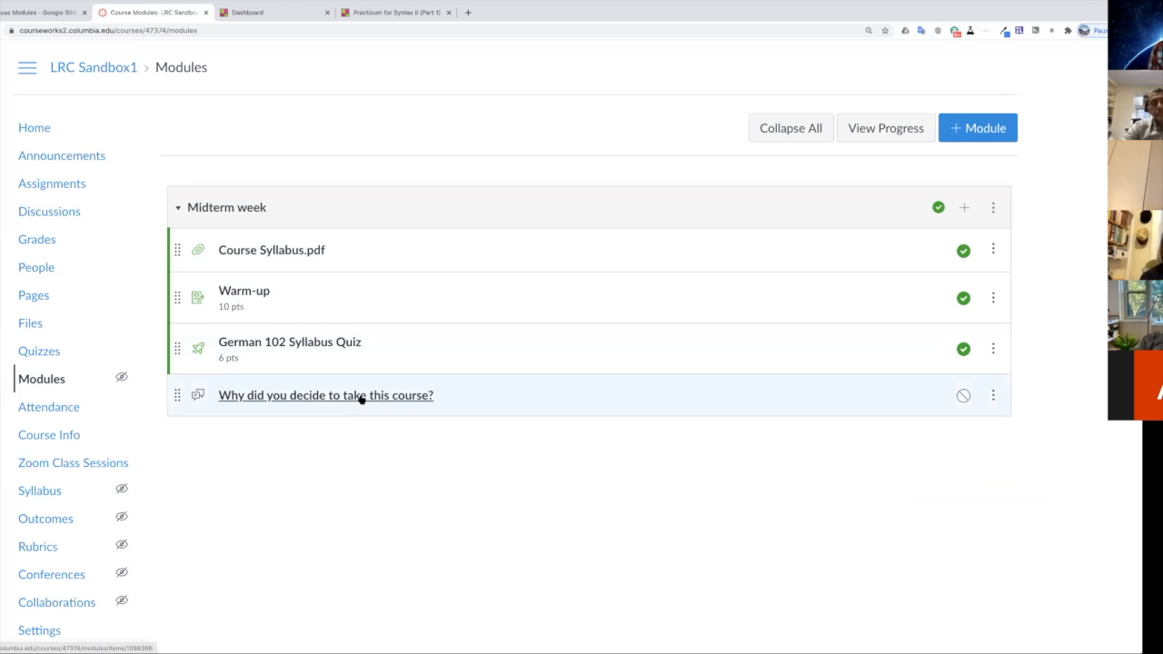
left_click(991, 398)
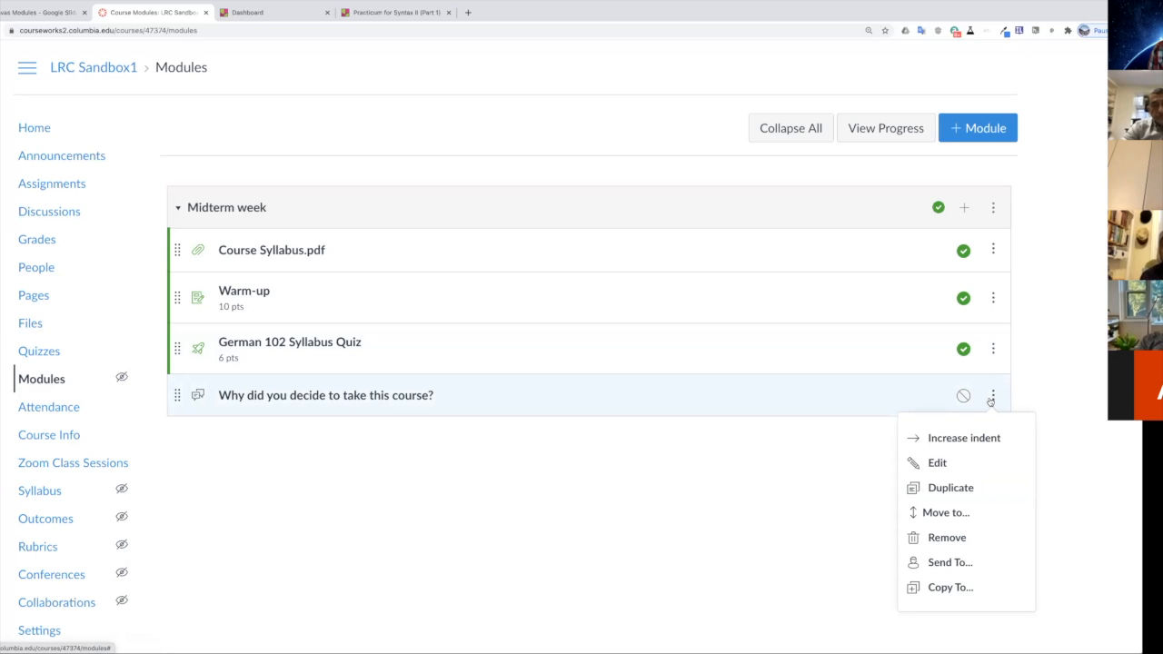
left_click(970, 464)
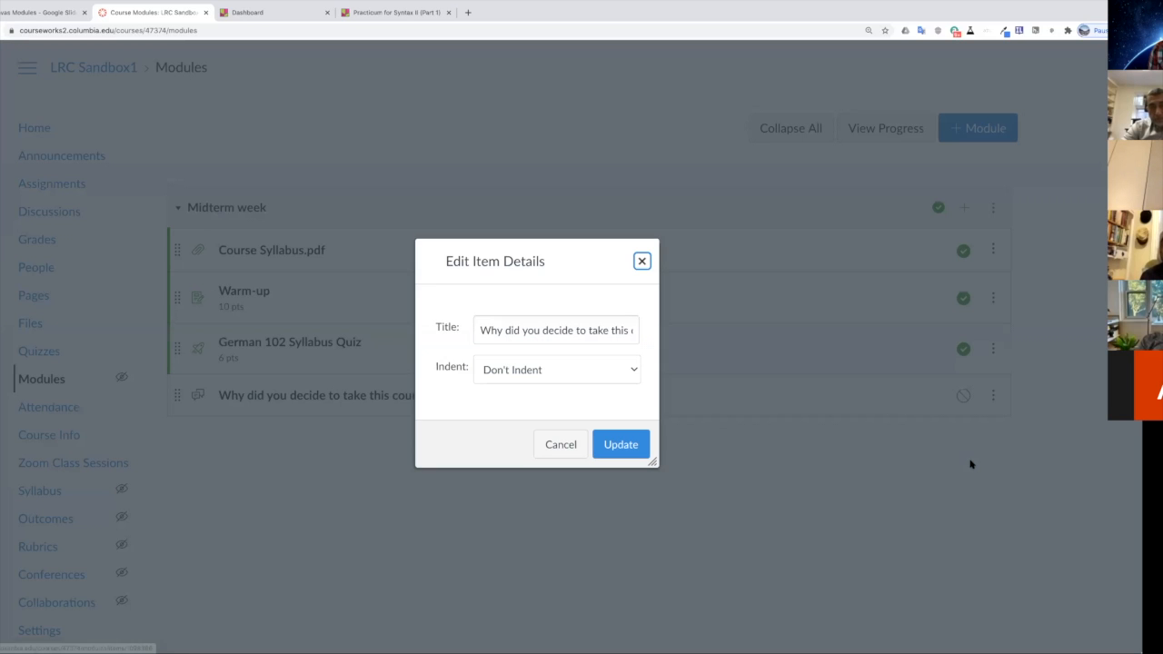
left_click(559, 444)
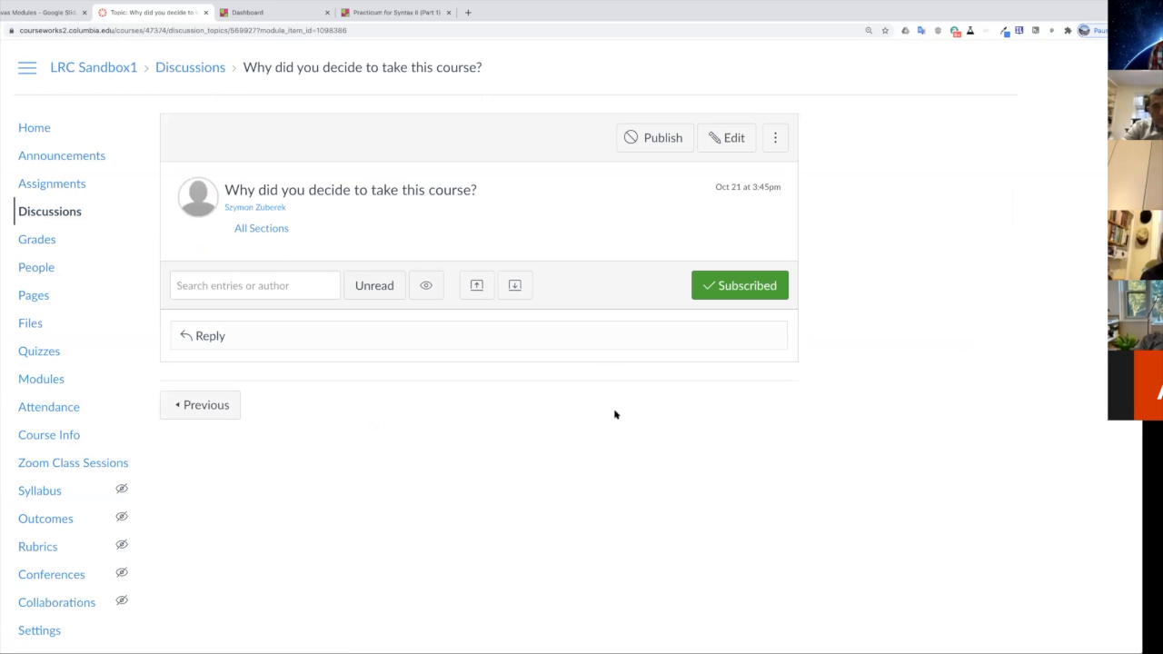
Edit the new discussion topic and enter the prompt "Describe in a few words what you hope to take away from this course.".
left_click(717, 138)
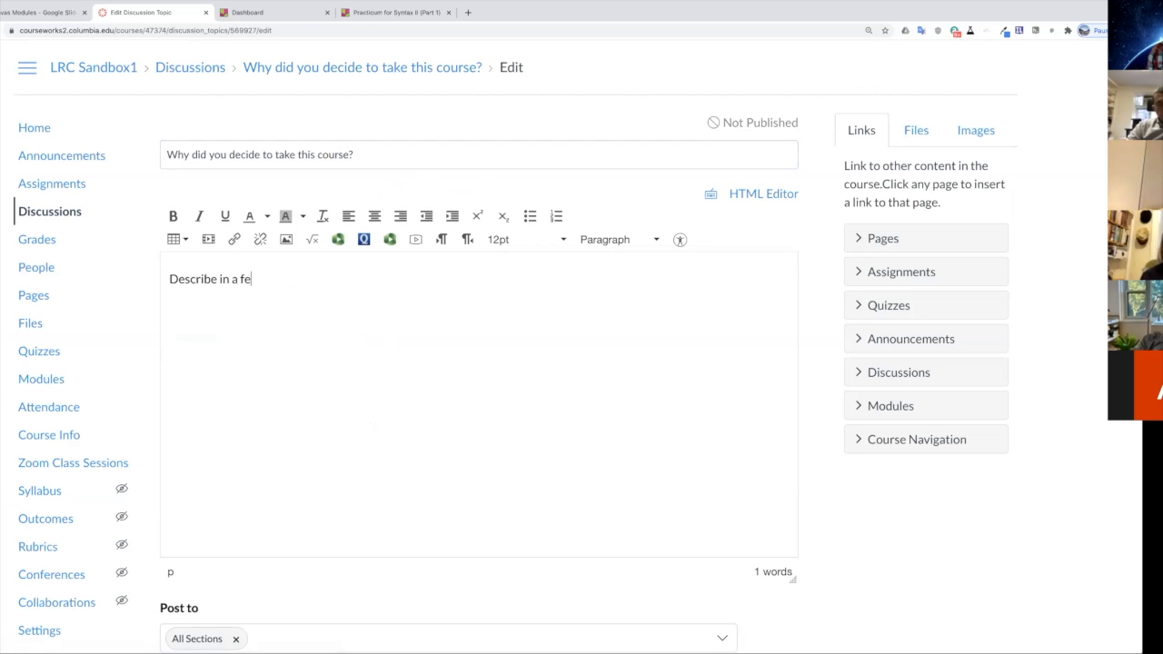
type("s what you hope to")
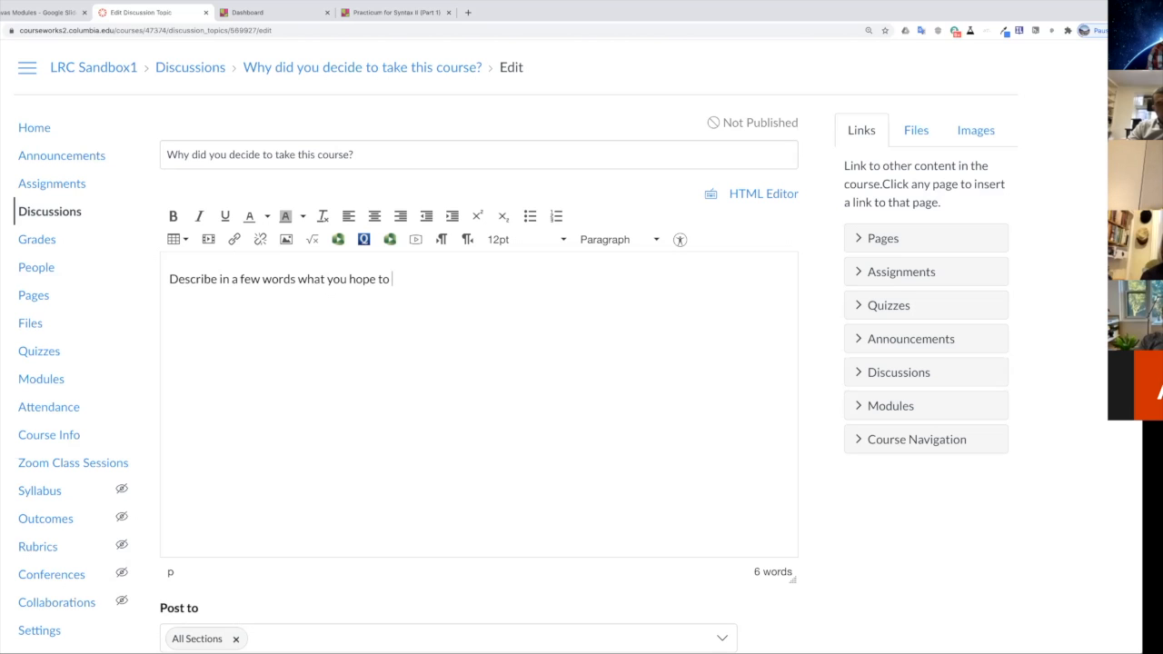
type(" take away fromt")
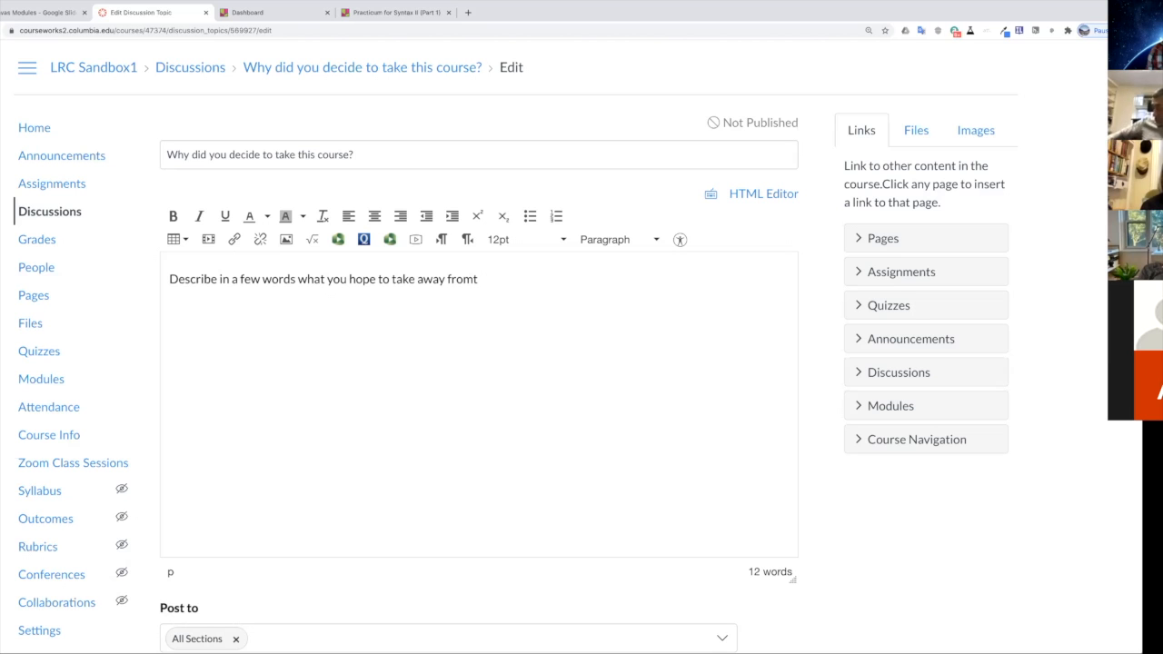
key("BackSpace")
type("this ")
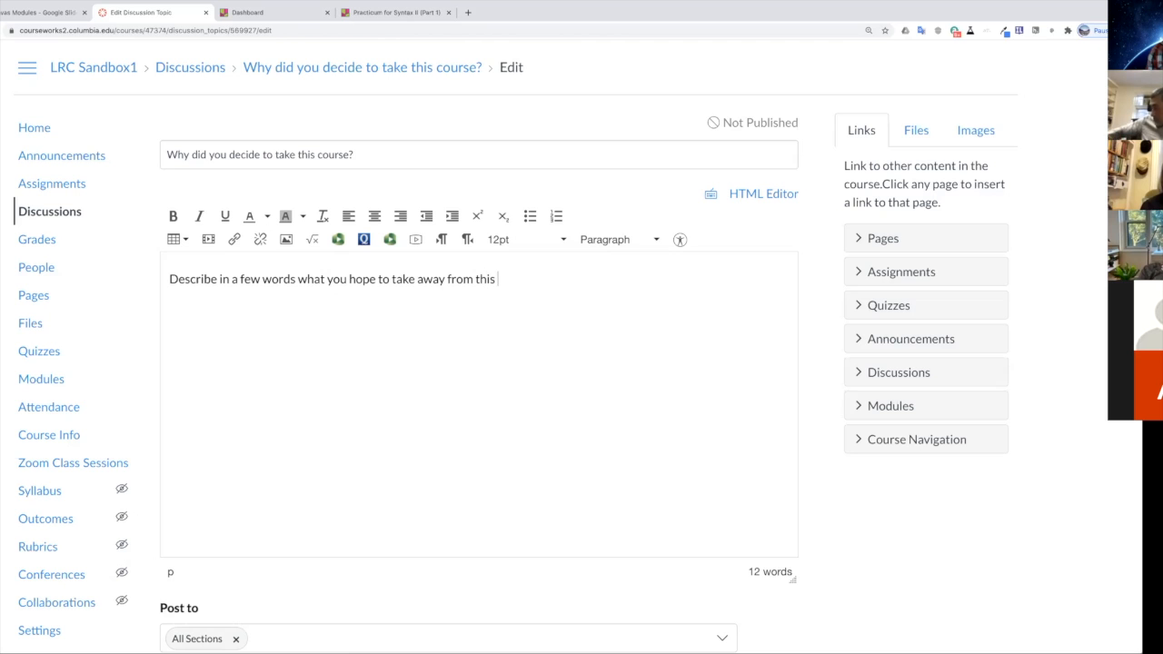
type("course.")
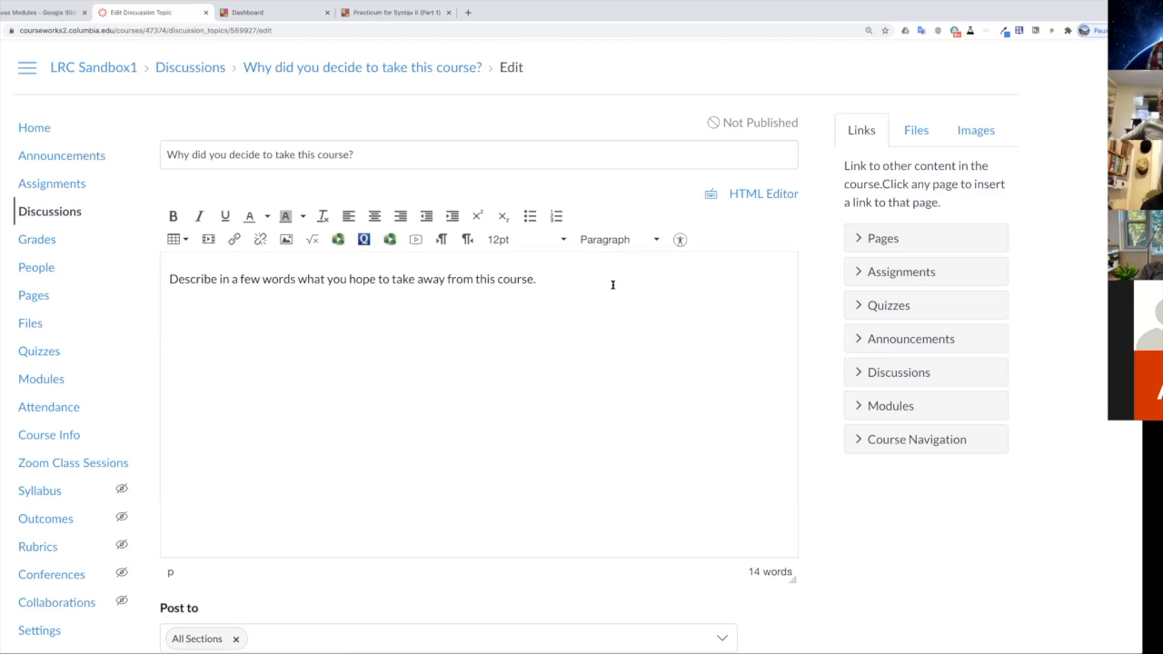
Allow threaded replies and liking for the discussion, and add it to the student to-do.
scroll(698, 317, "down", 1)
scroll(698, 317, "down", 5)
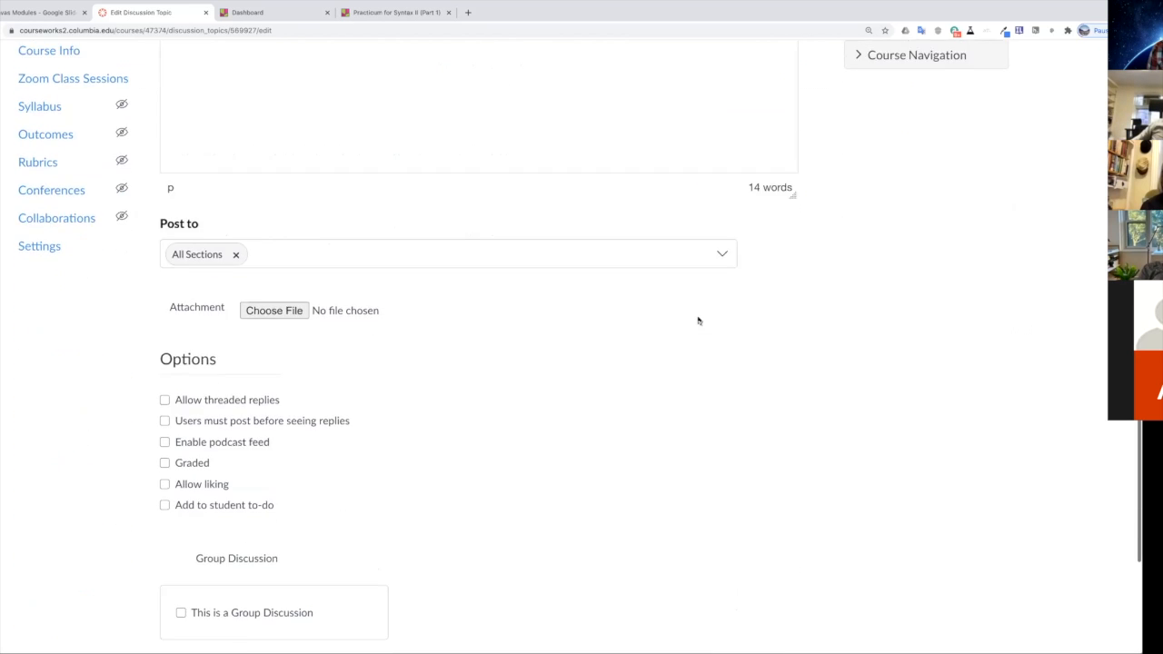
left_click(166, 314)
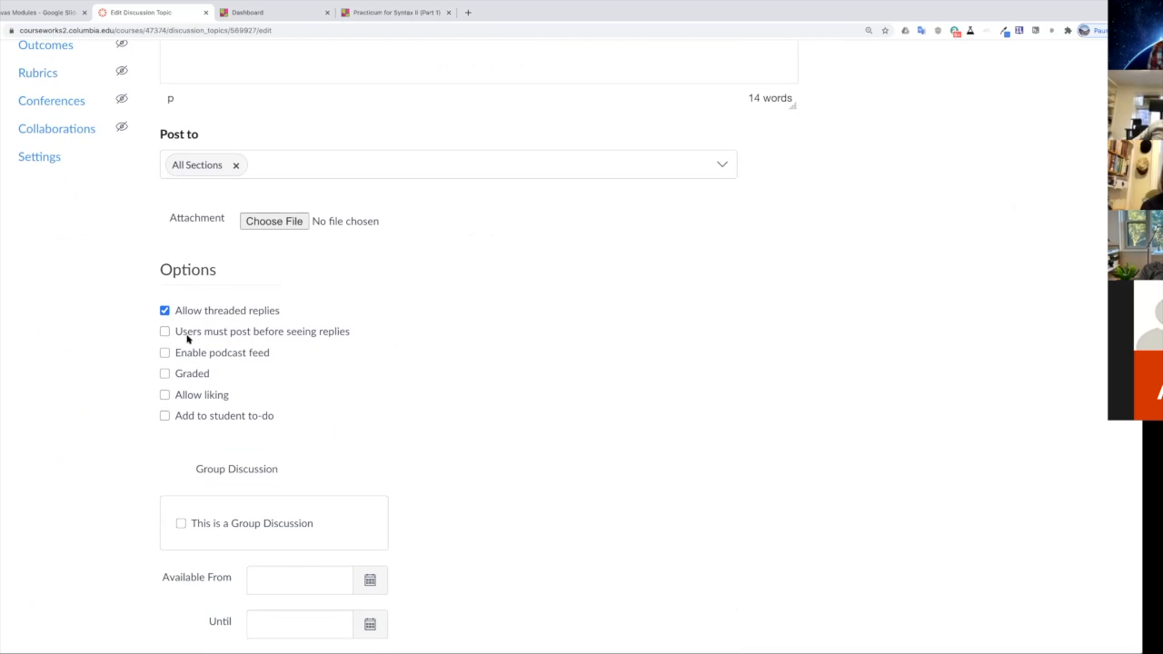
left_click(164, 395)
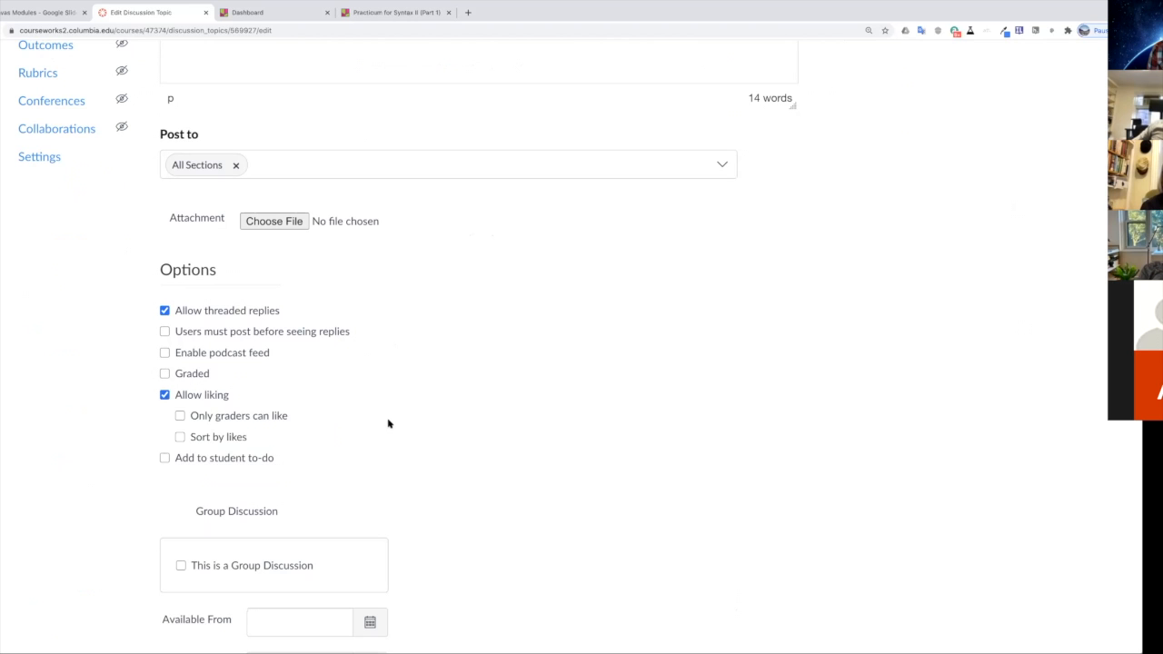
scroll(272, 409, "down", 2)
scroll(338, 416, "down", 1)
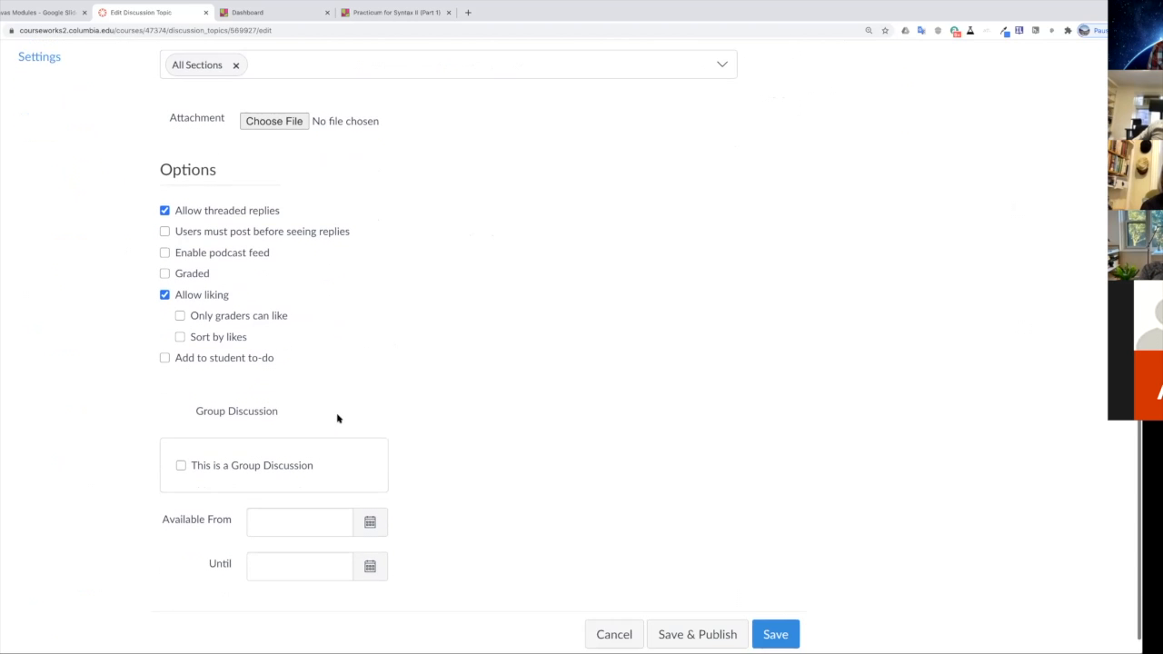
left_click(165, 336)
scroll(465, 405, "down", 1)
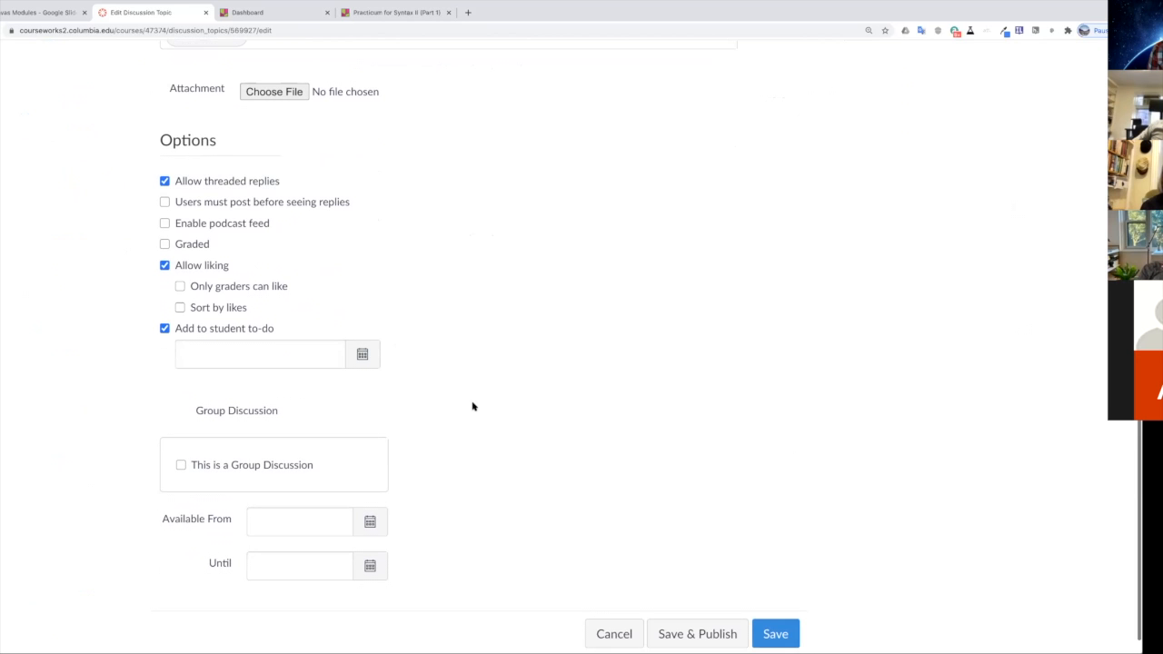
Make the discussion available from Oct 21, 2020 until Oct 22, 2020, save and publish it, and return to the course modules.
left_click(371, 514)
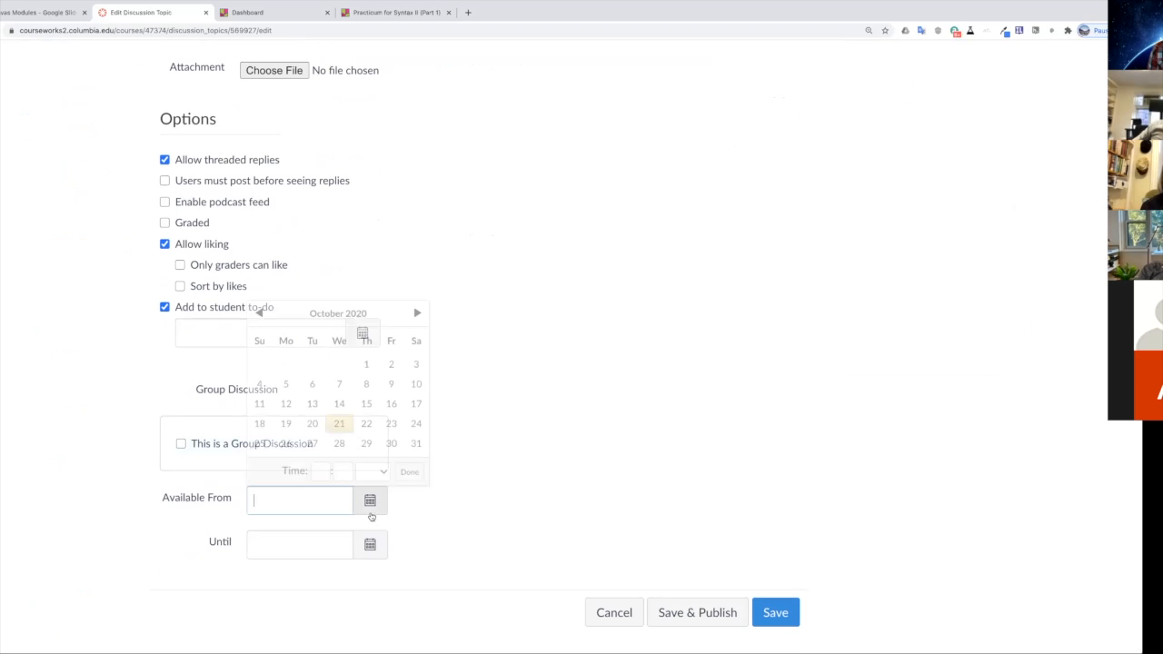
left_click(336, 425)
left_click(370, 556)
left_click(365, 482)
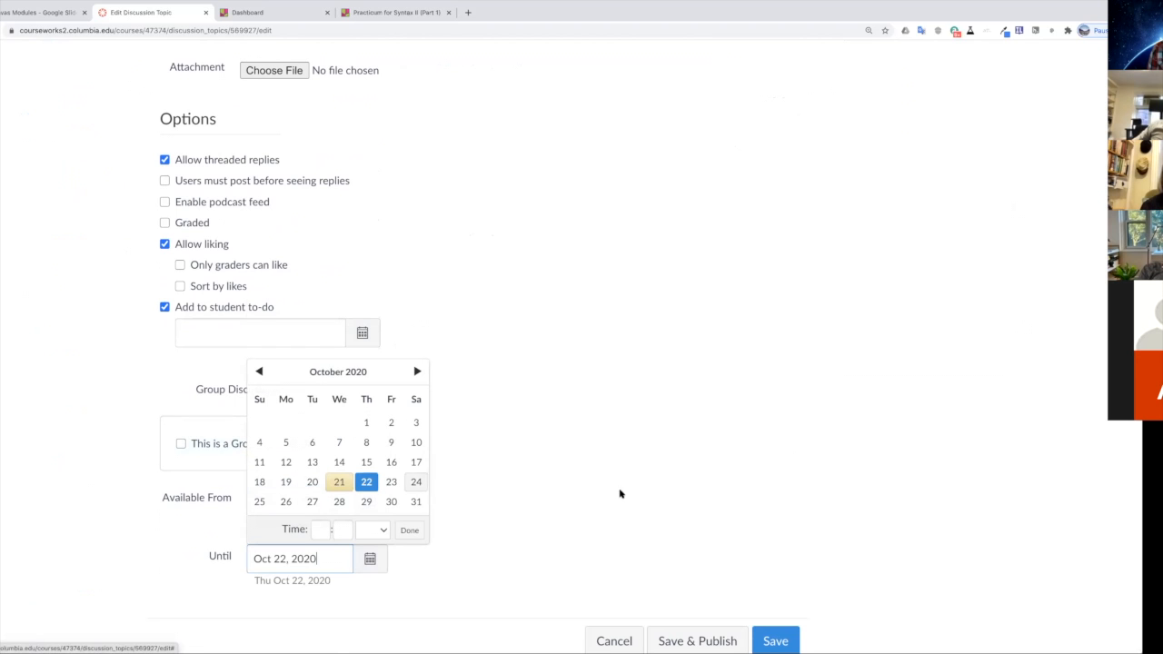
scroll(703, 509, "up", 2)
scroll(705, 511, "down", 3)
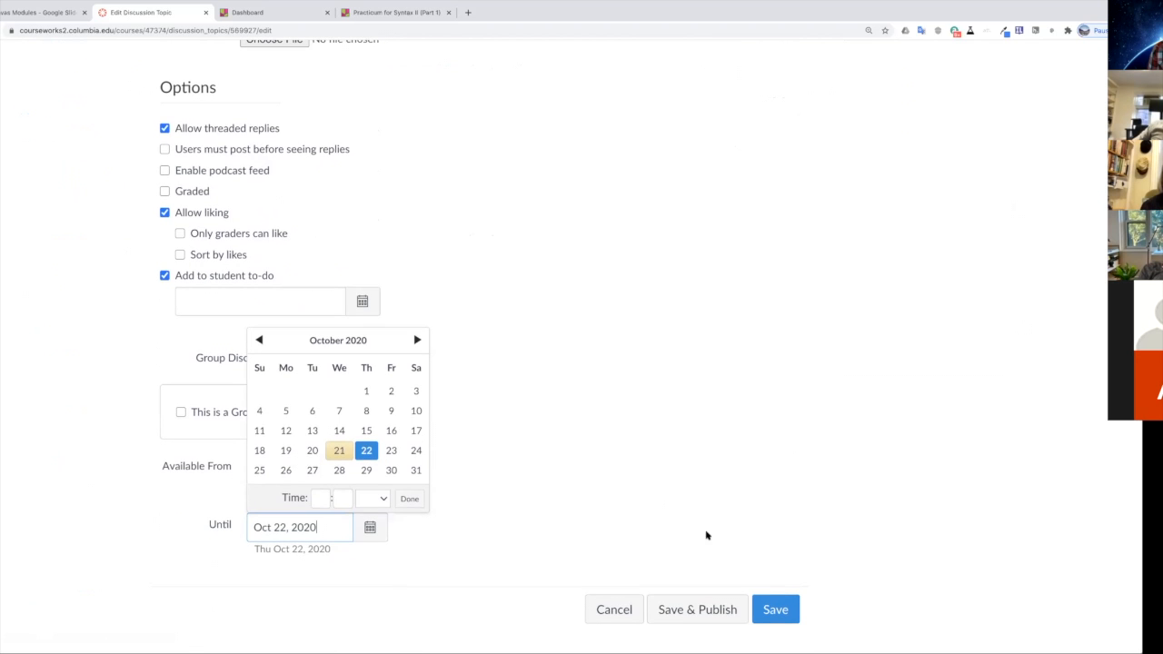
left_click(688, 607)
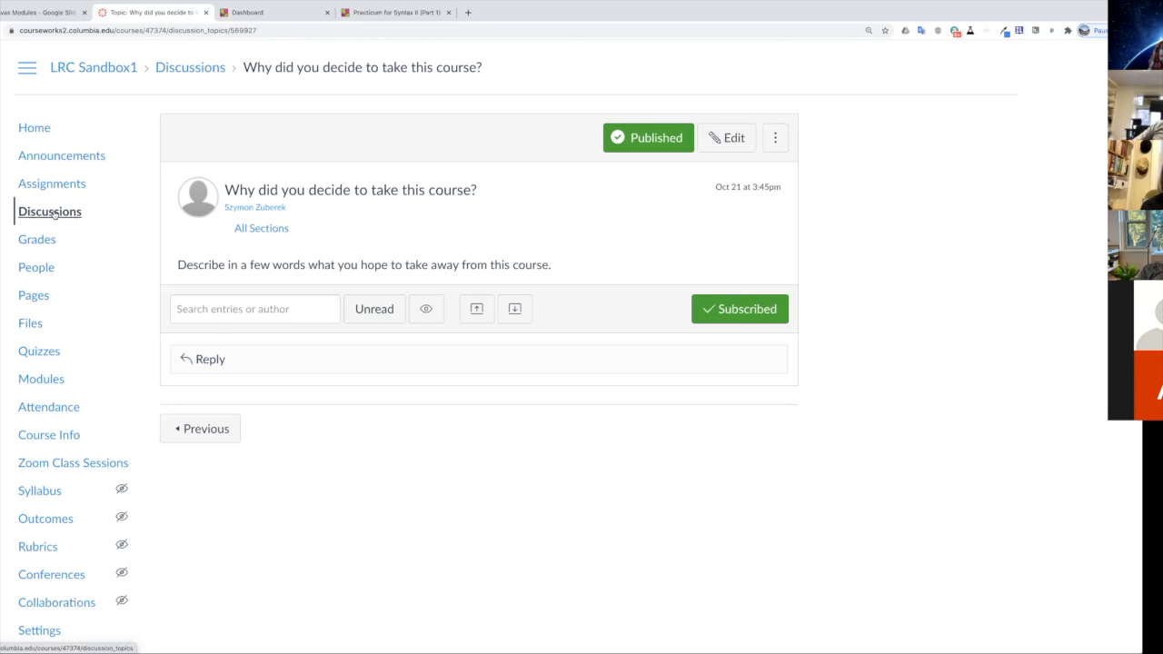
left_click(41, 382)
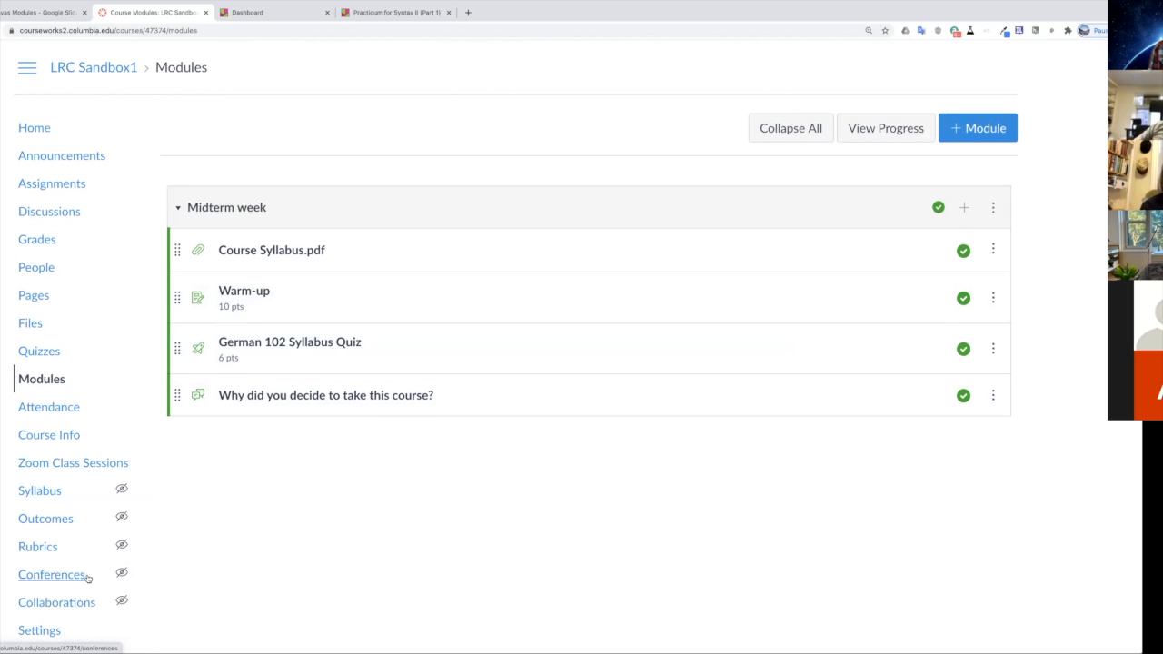
Hide Discussions, Pages, Files and Quizzes from students in the course navigation settings and save the change.
left_click(41, 631)
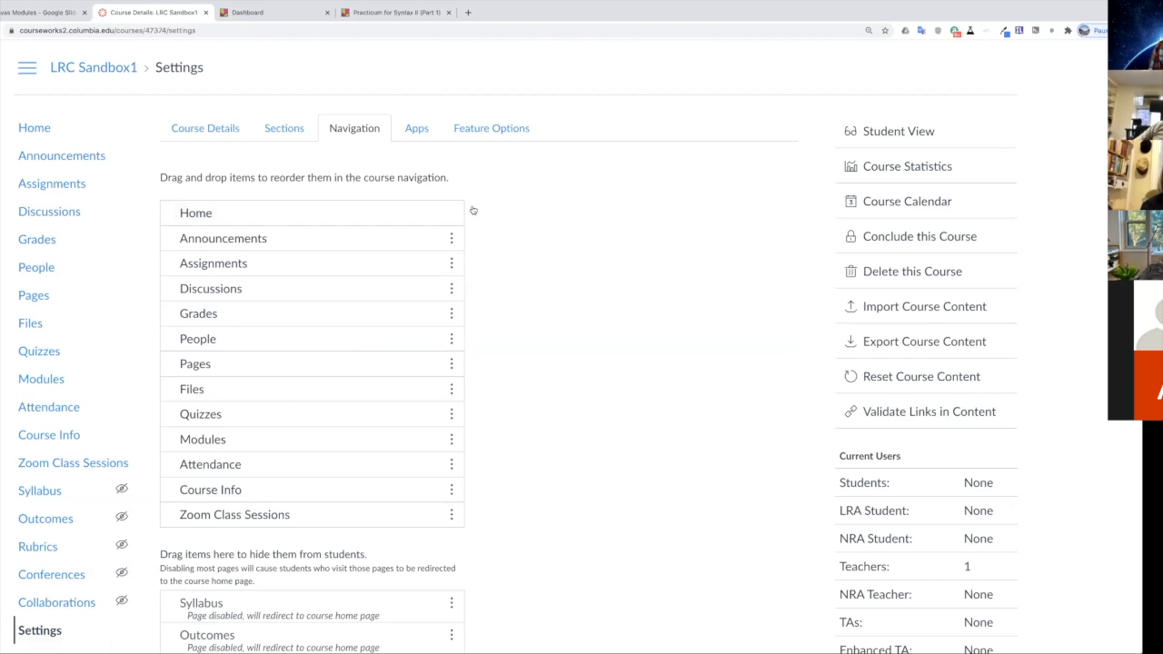
scroll(536, 247, "down", 2)
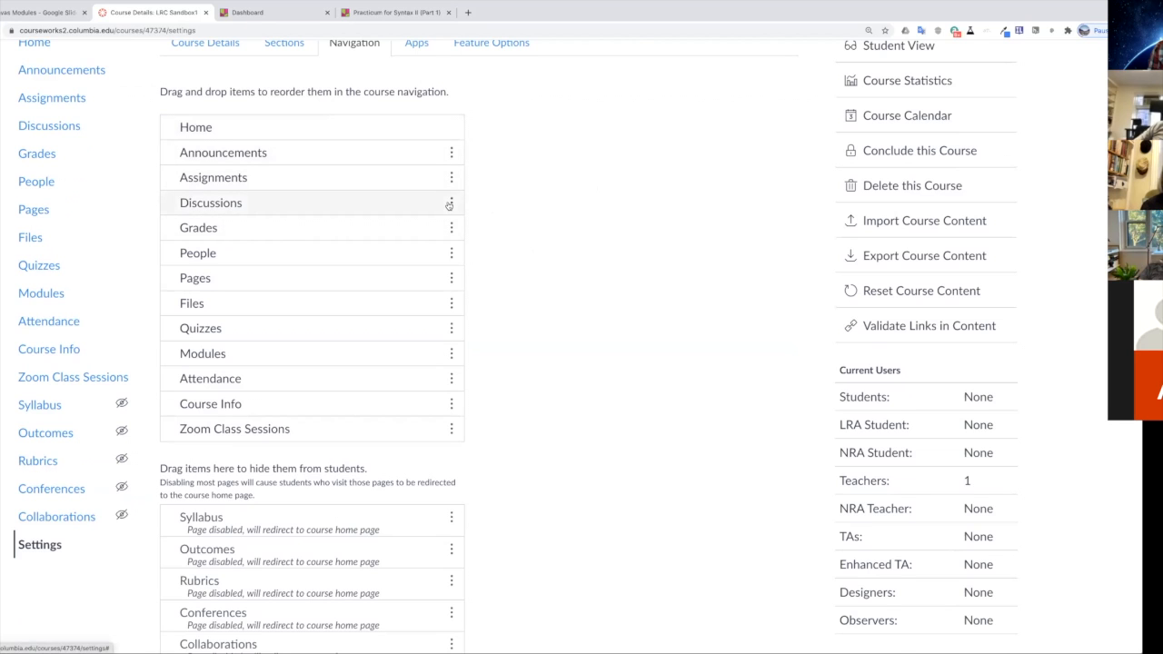
left_click_drag(441, 207, 393, 491)
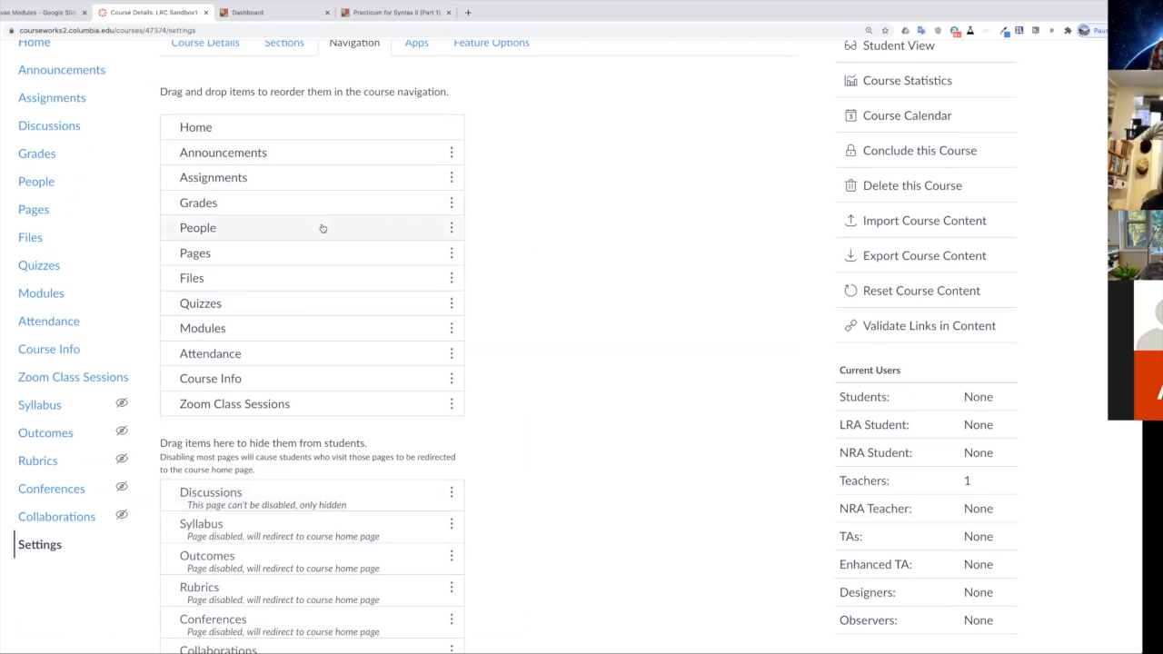
mouse_move(452, 179)
left_mouse_down()
mouse_move(447, 464)
mouse_move(441, 174)
left_mouse_up()
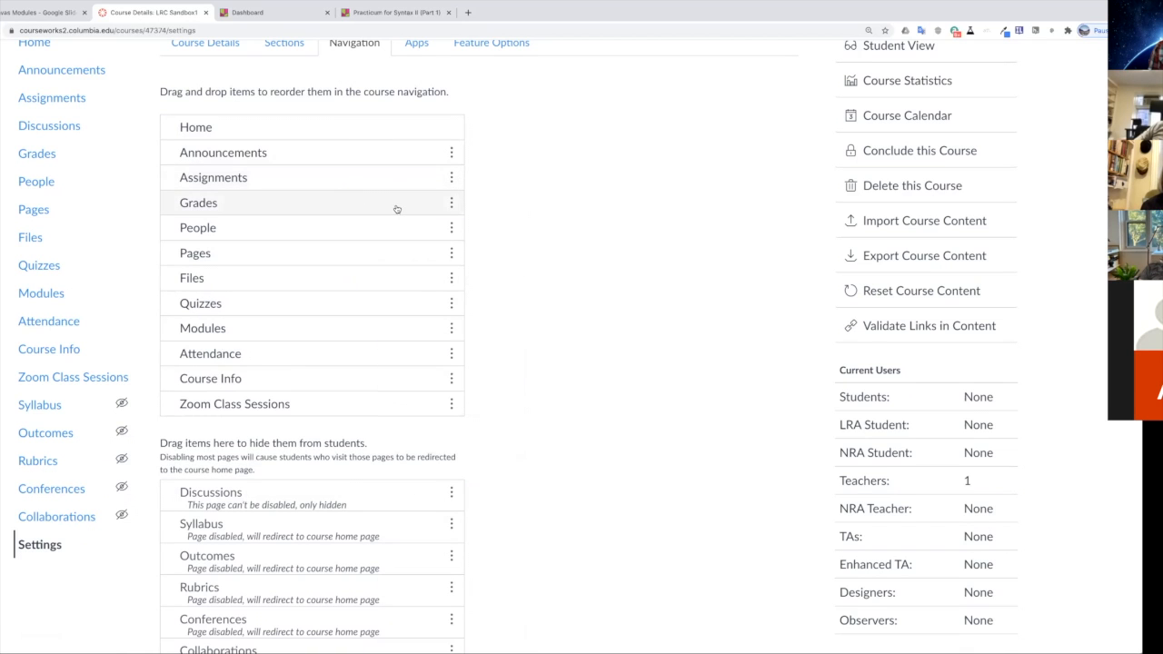
left_click_drag(450, 255, 437, 416)
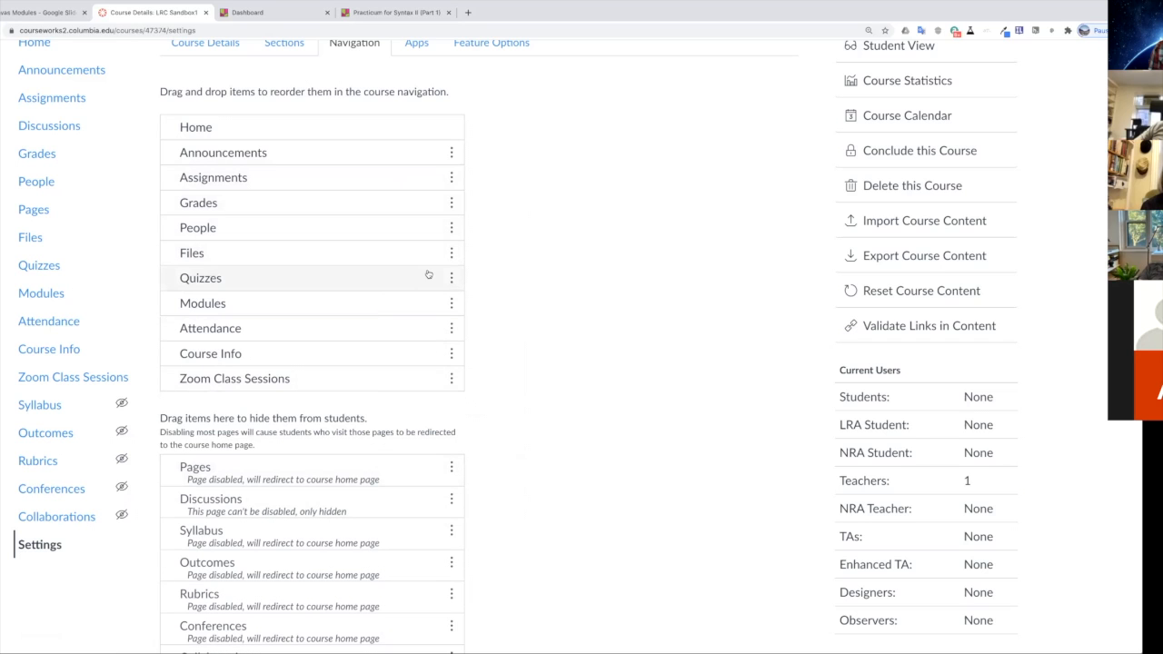
left_click_drag(451, 252, 433, 433)
left_click_drag(419, 371, 447, 414)
scroll(494, 319, "down", 15)
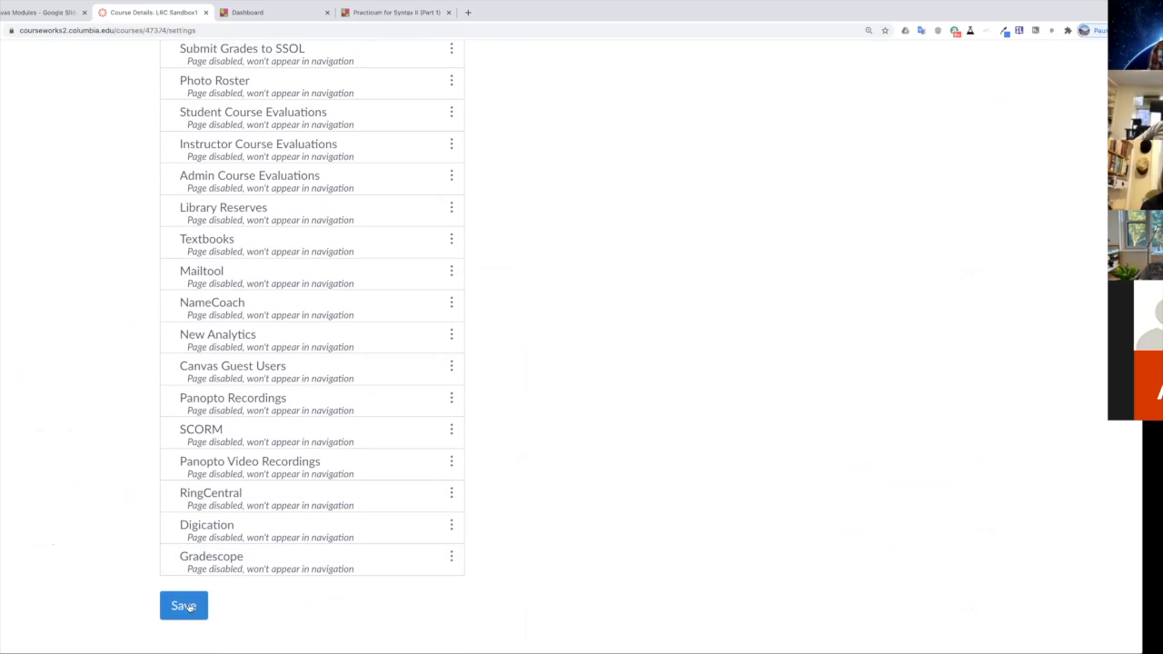
left_click(184, 600)
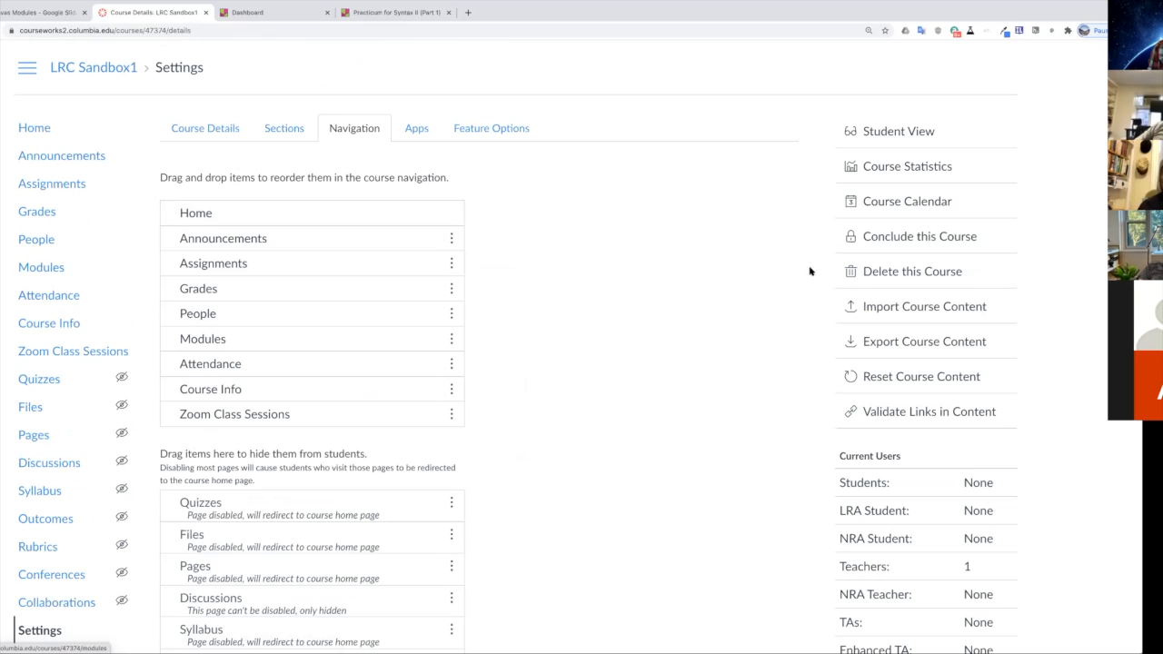
Preview the course as a student, check the Midterm week module and its discussion, and leave Student View.
left_click(898, 130)
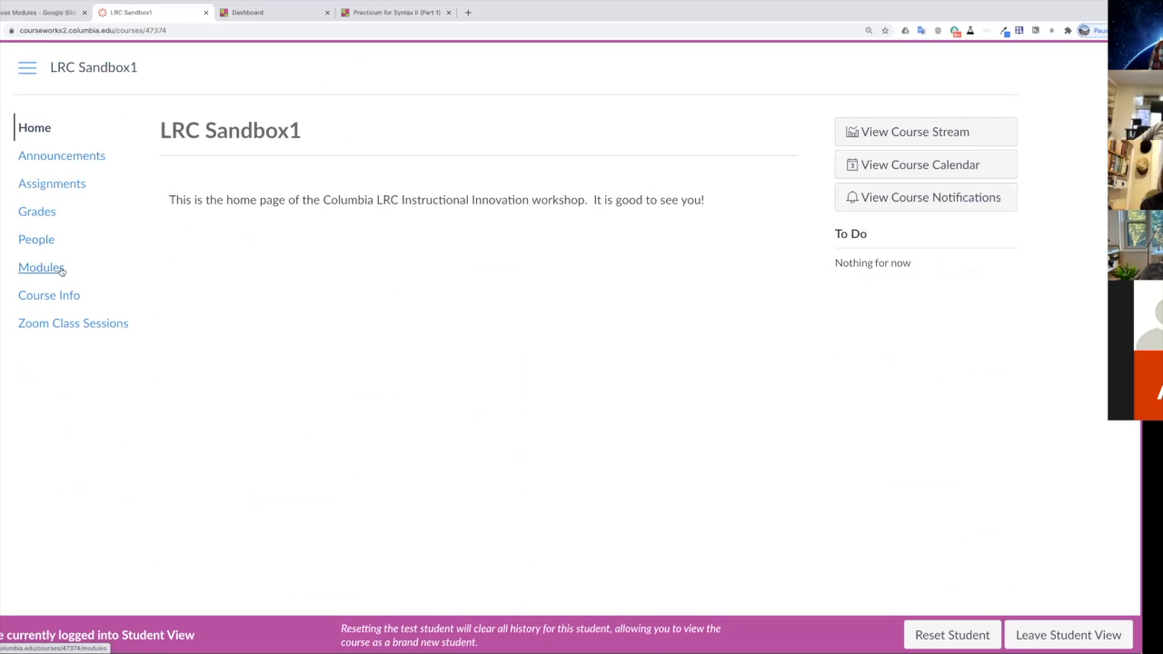
left_click(52, 270)
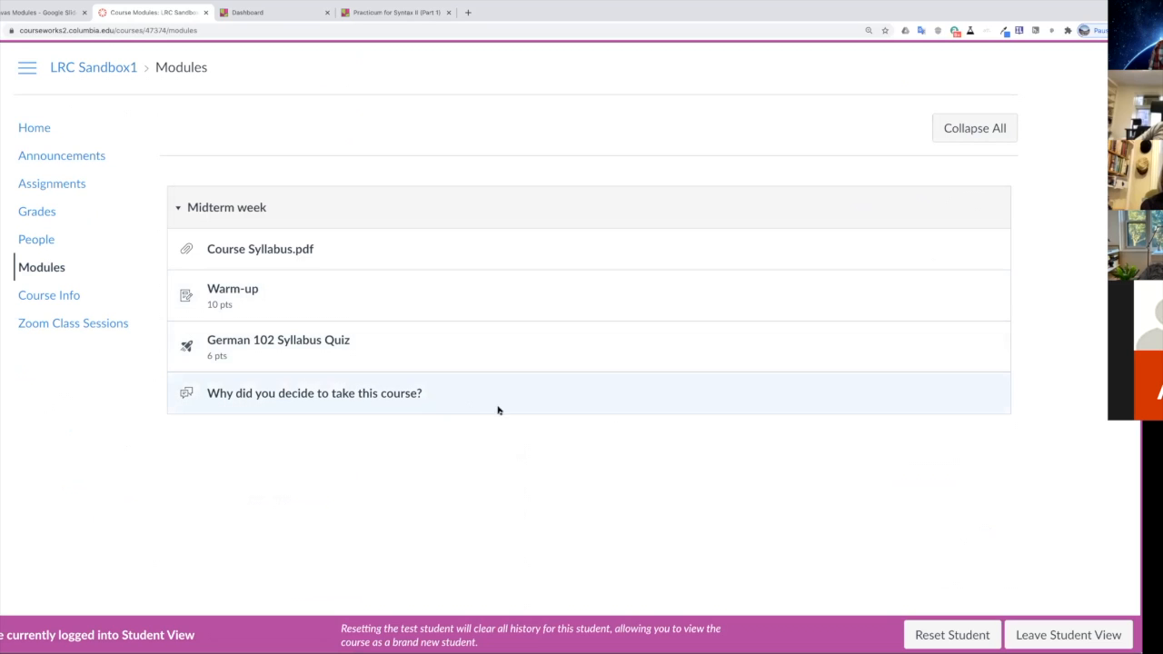
left_click(294, 396)
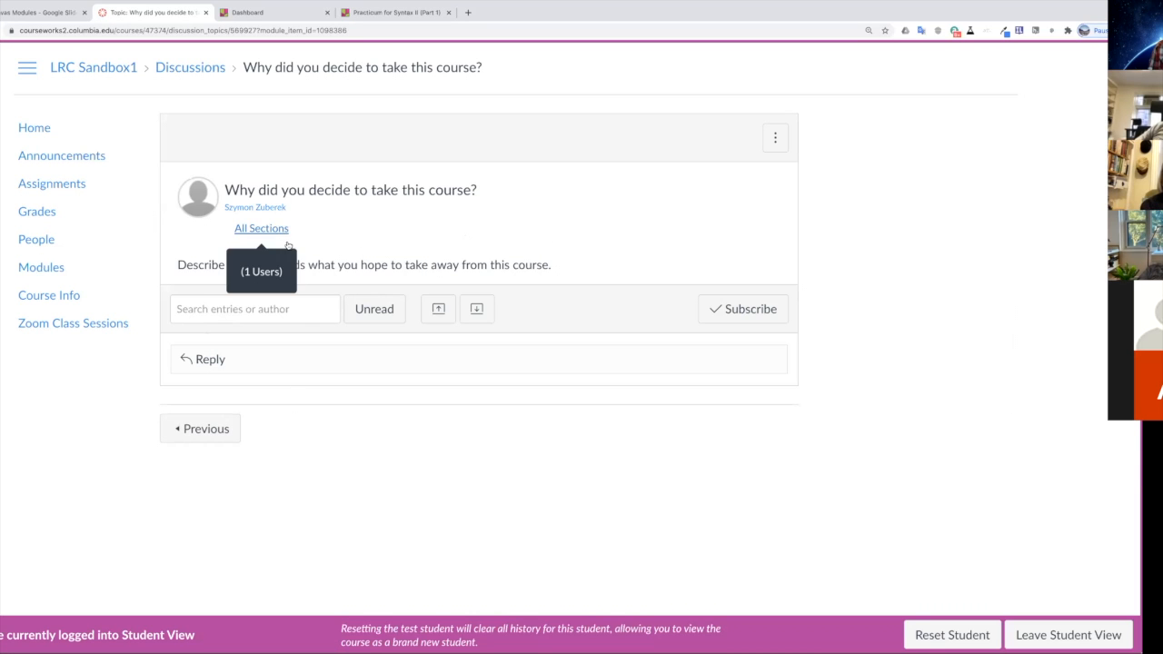
left_click(55, 275)
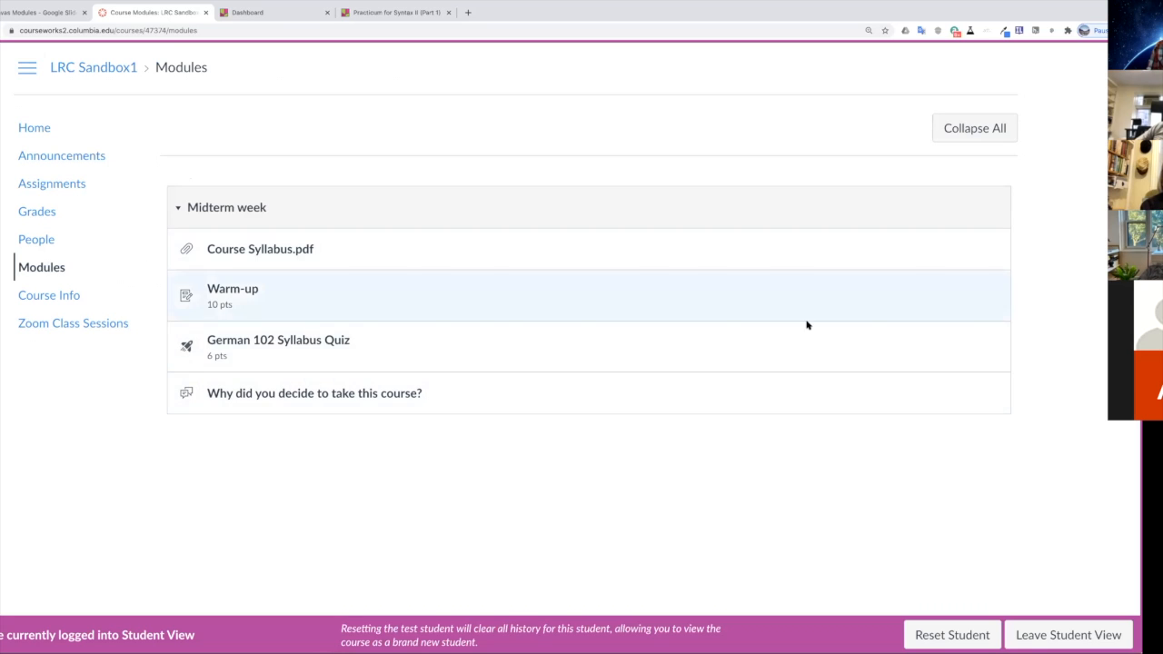
left_click(1074, 639)
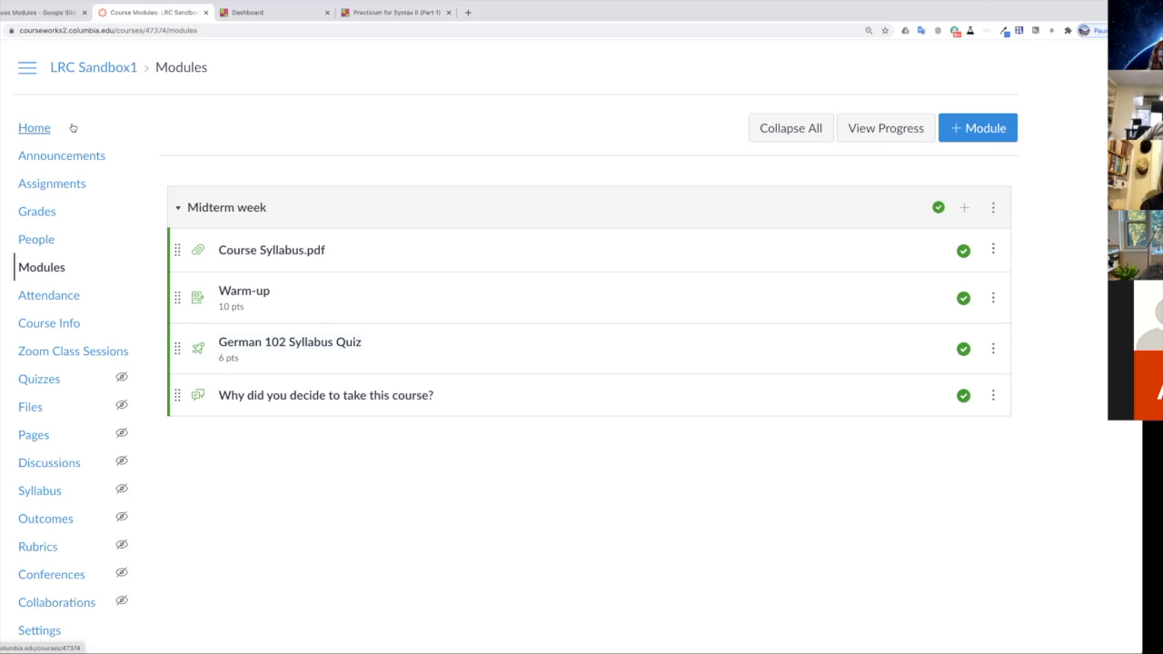
Change the course home page to show the course modules.
left_click(41, 133)
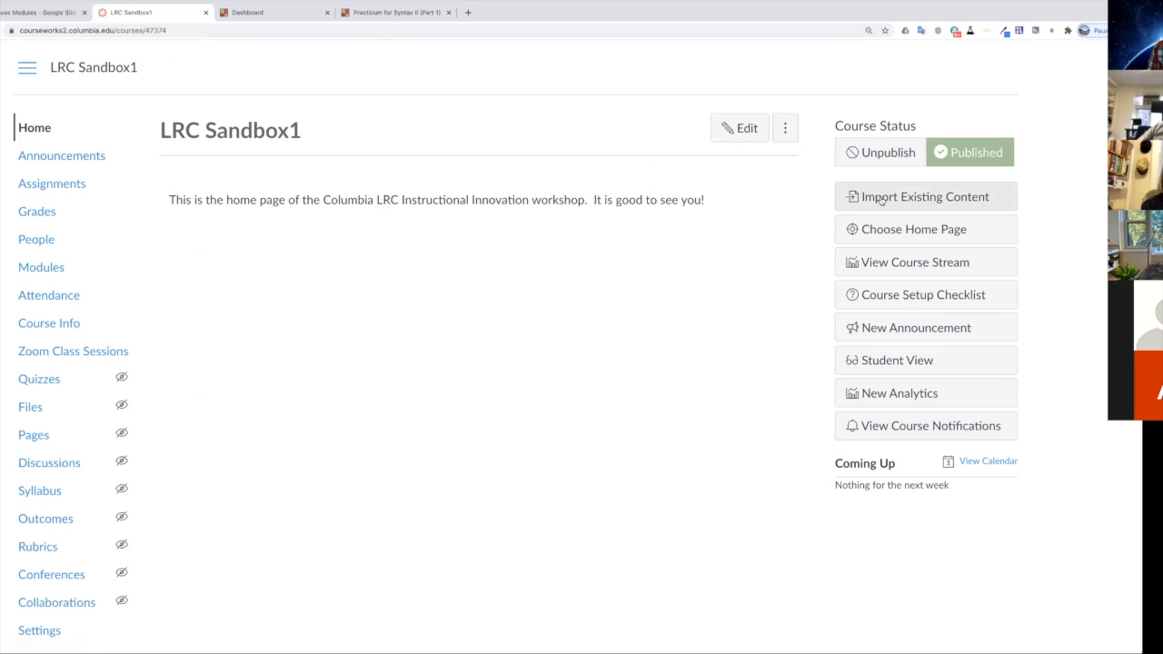
left_click(906, 230)
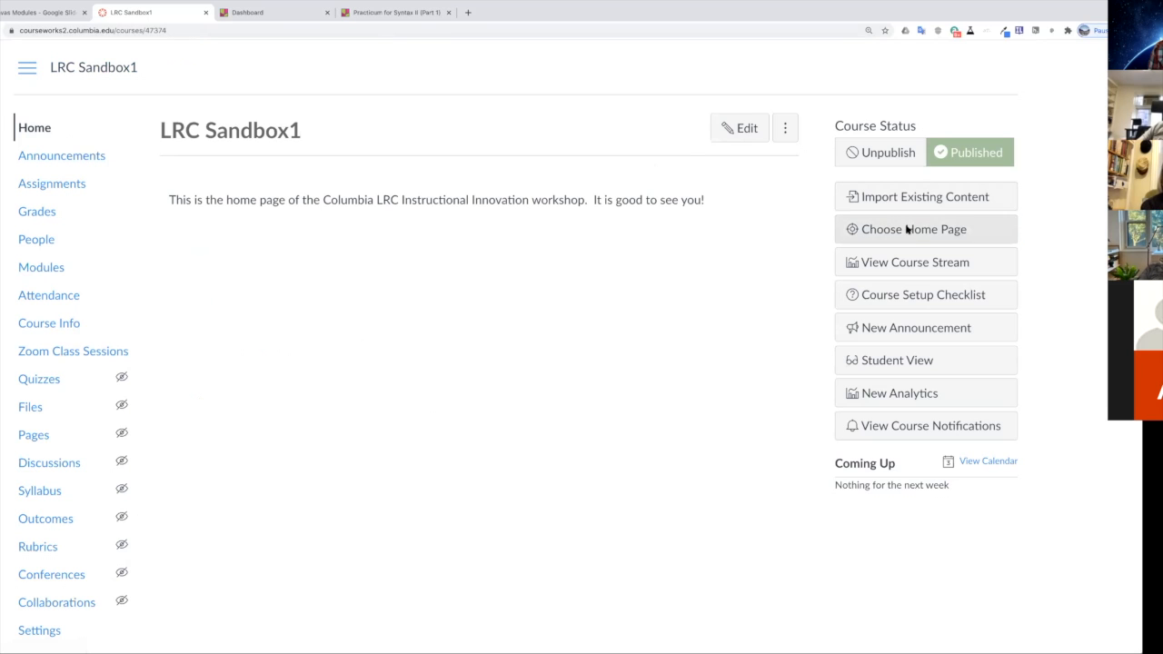
left_click(405, 368)
left_click(664, 471)
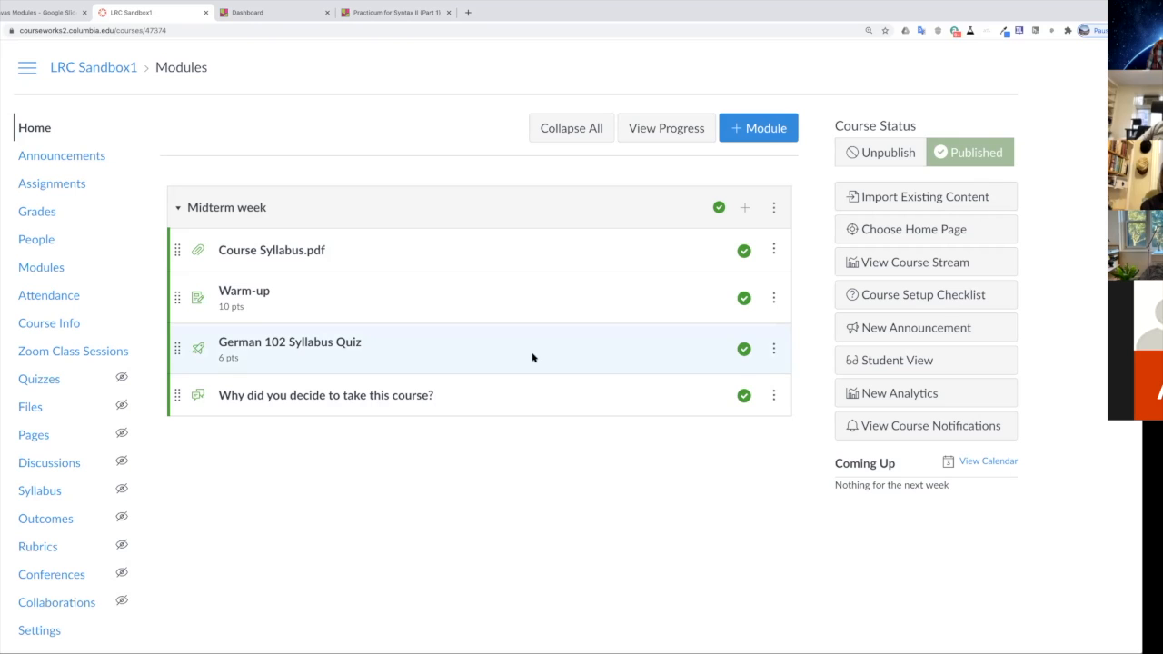
Start an External URL item for the Midterm week module, using the address of the Practicum for Syntax II (Part 1) padlet.
left_click(59, 269)
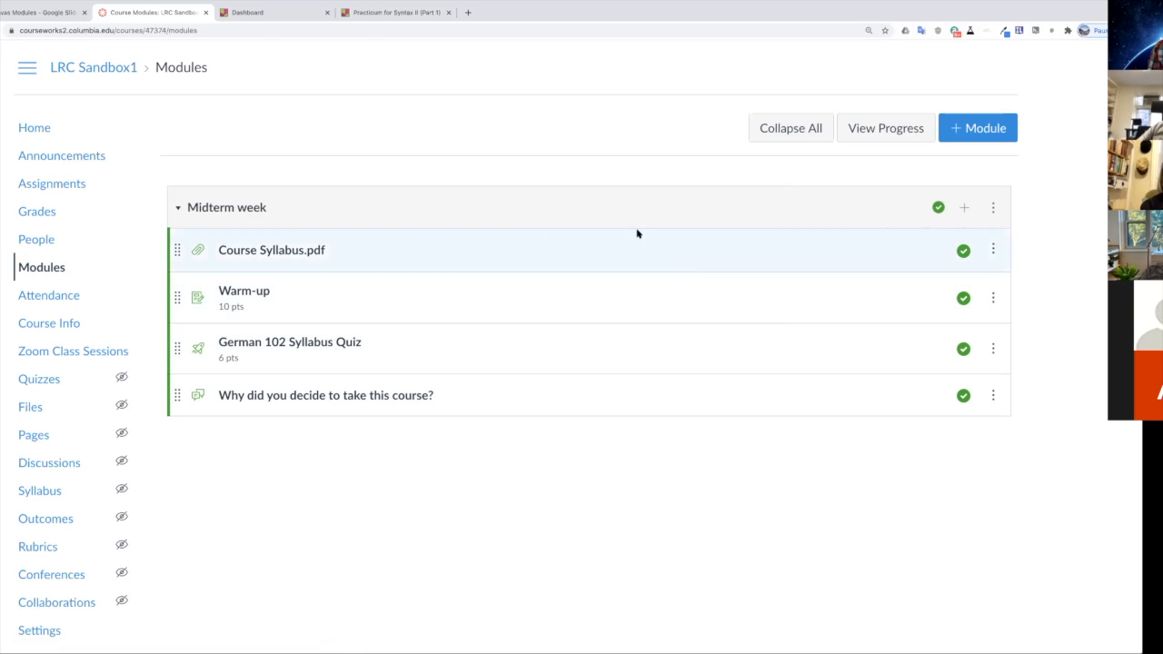
left_click(965, 207)
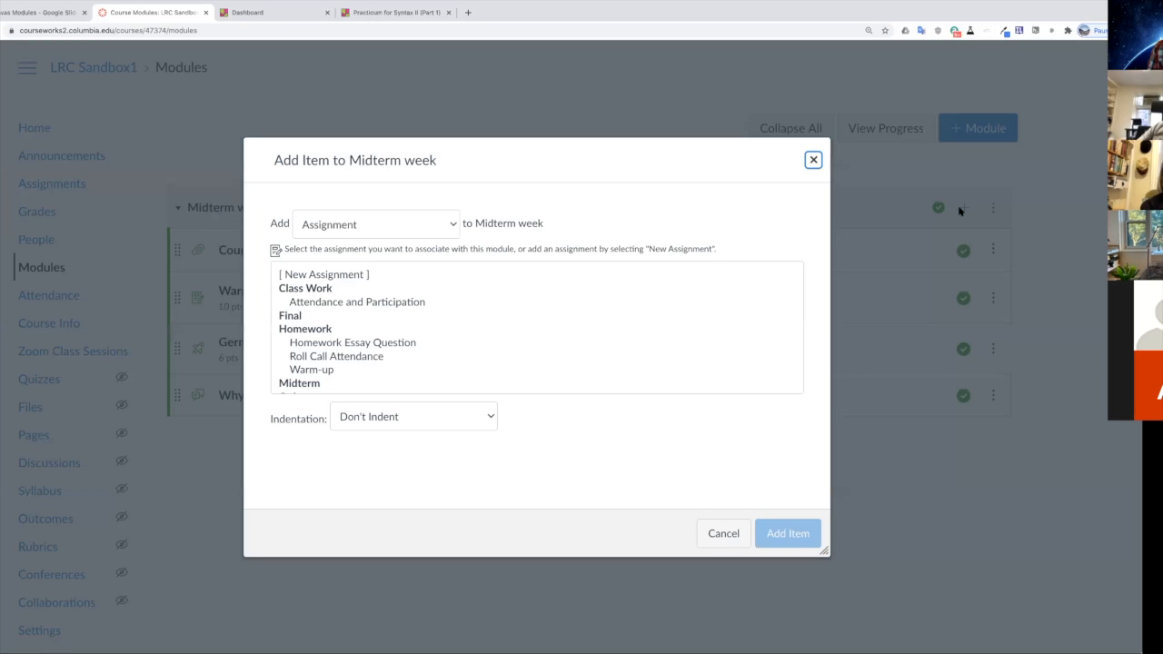
left_click(395, 234)
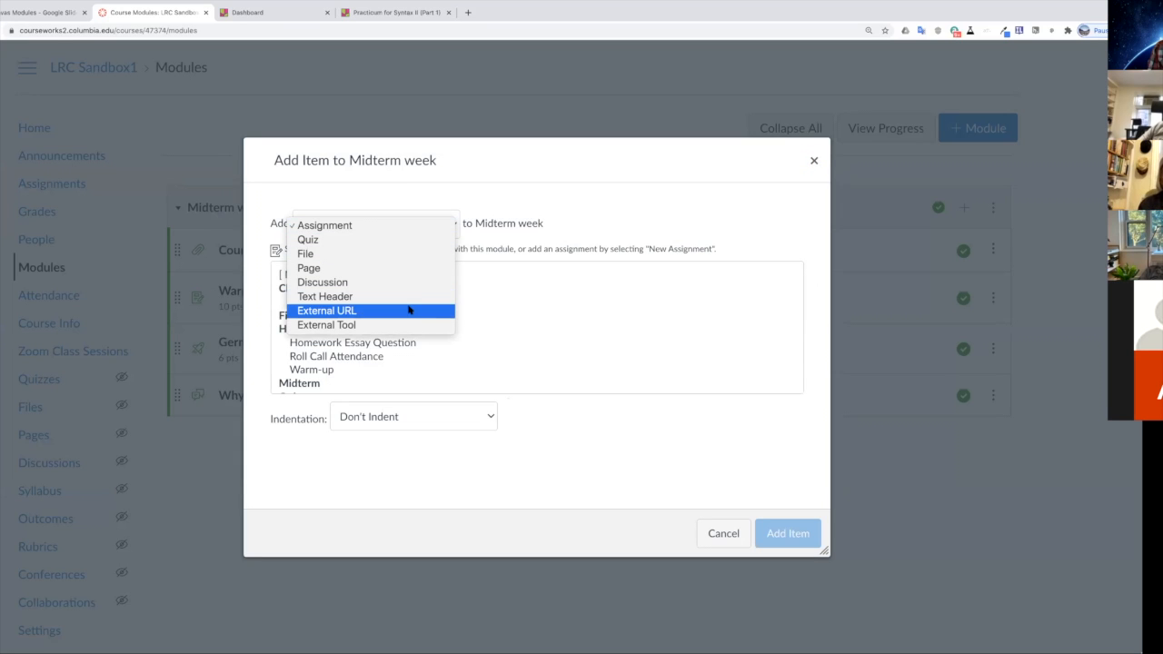
left_click(341, 311)
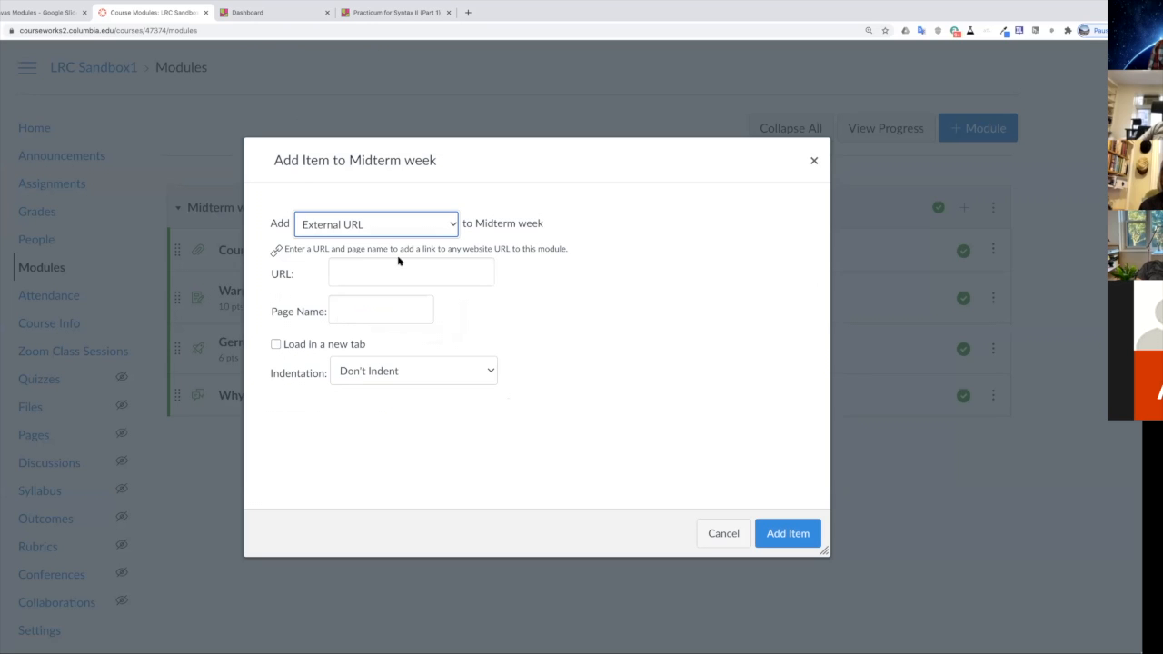
left_click(258, 15)
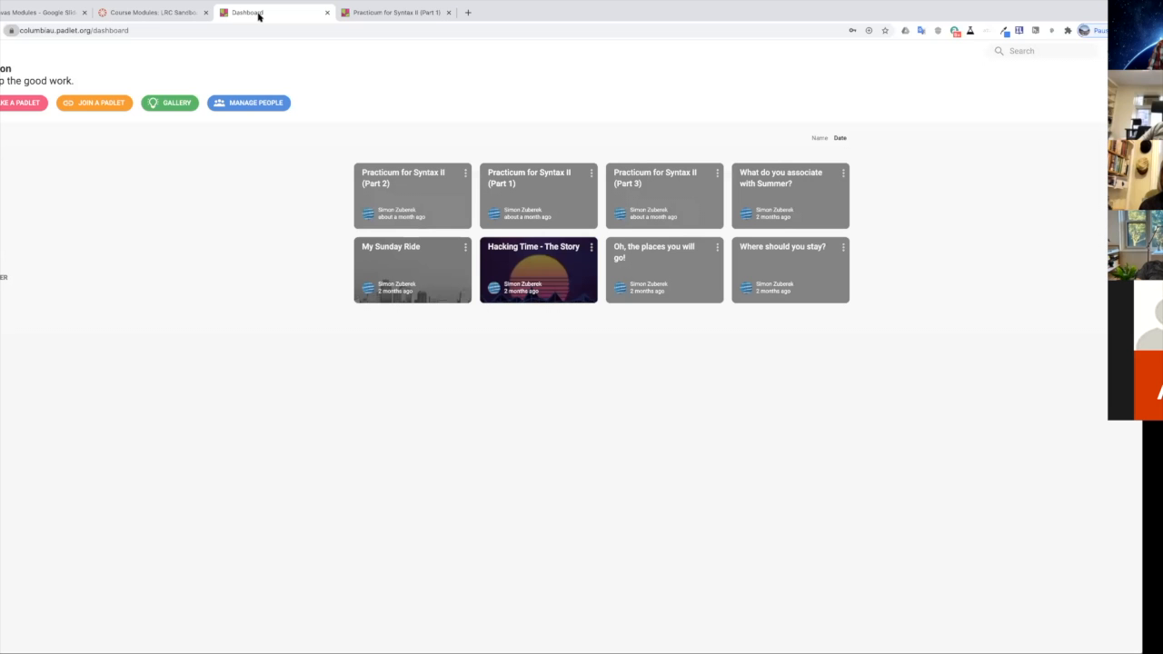
left_click(396, 11)
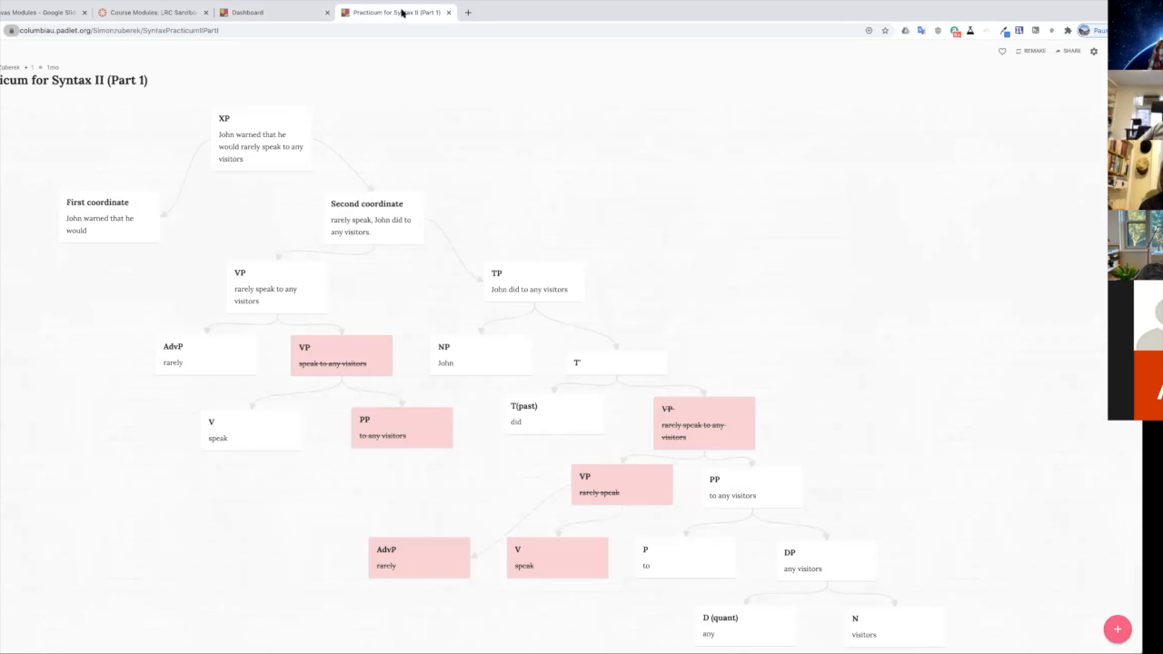
left_click(257, 31)
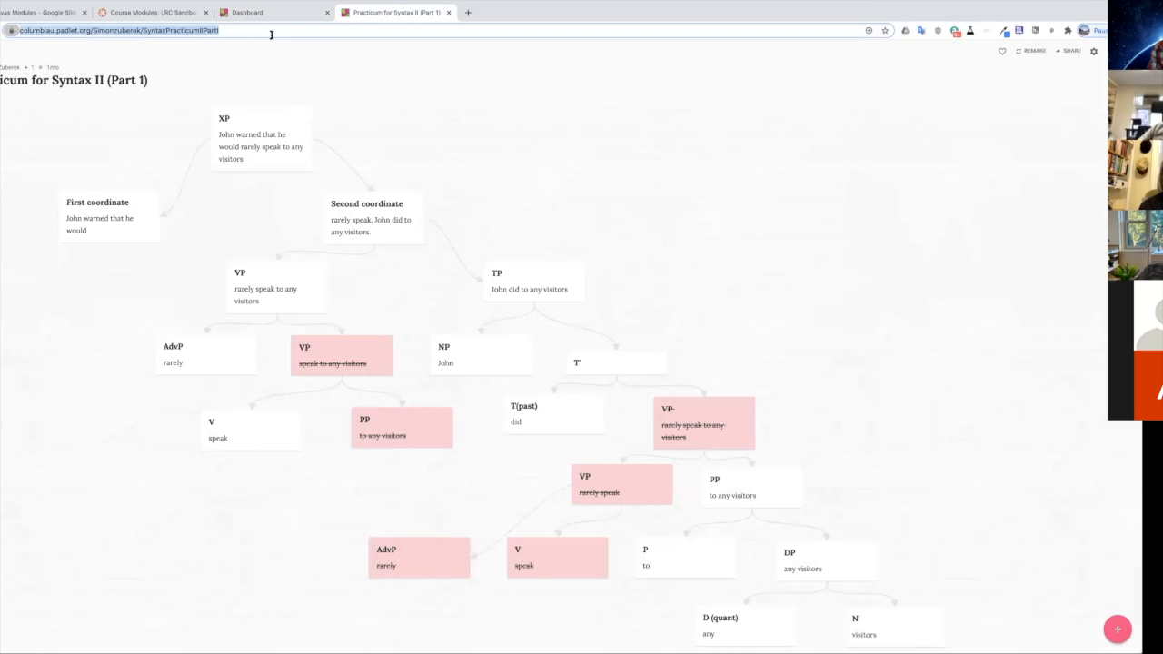
left_click(123, 13)
left_click(404, 270)
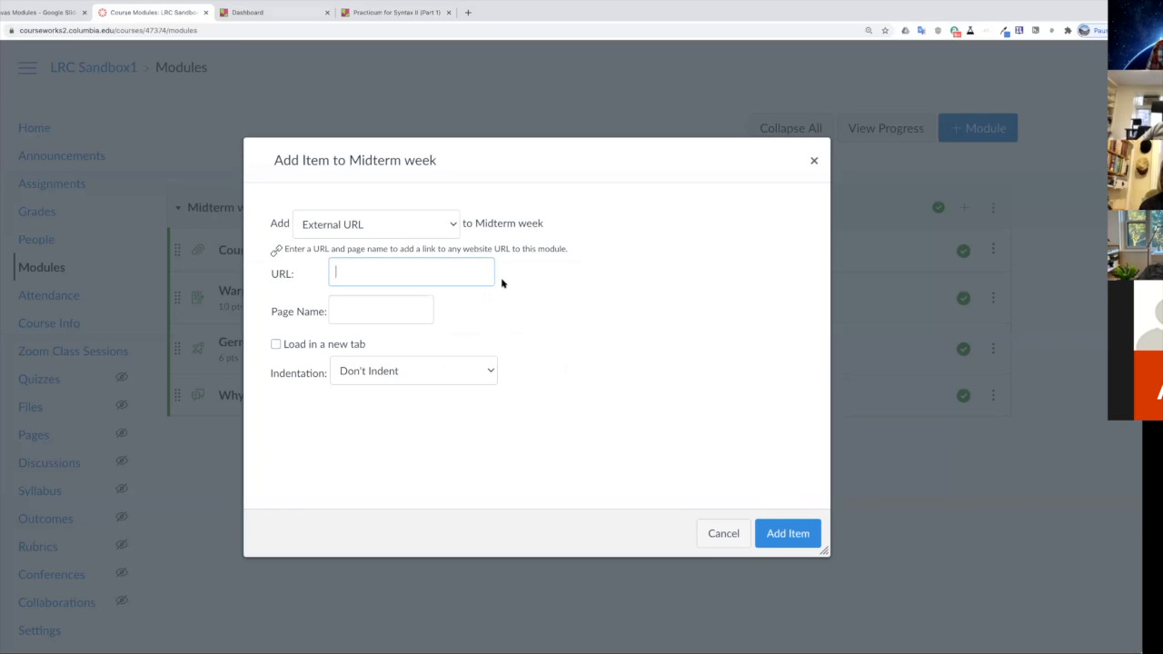
key("ctrl+v")
Name the external link "Not a very useful padlet", add it to the Midterm week module and publish it.
left_click(365, 309)
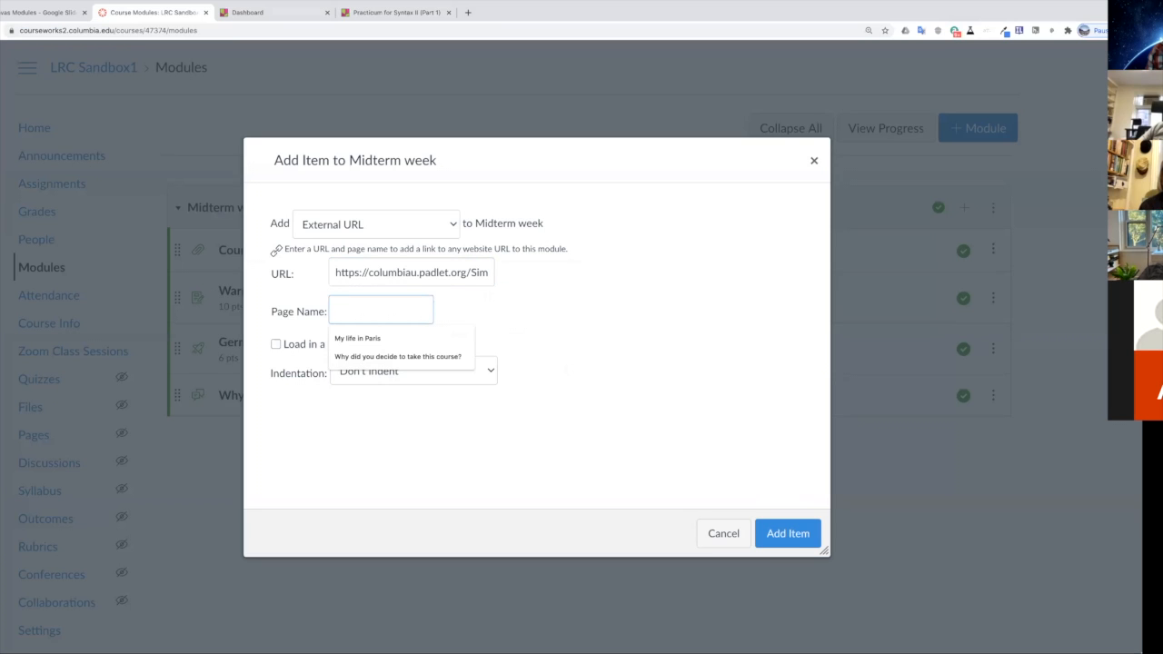
type("Not a very ")
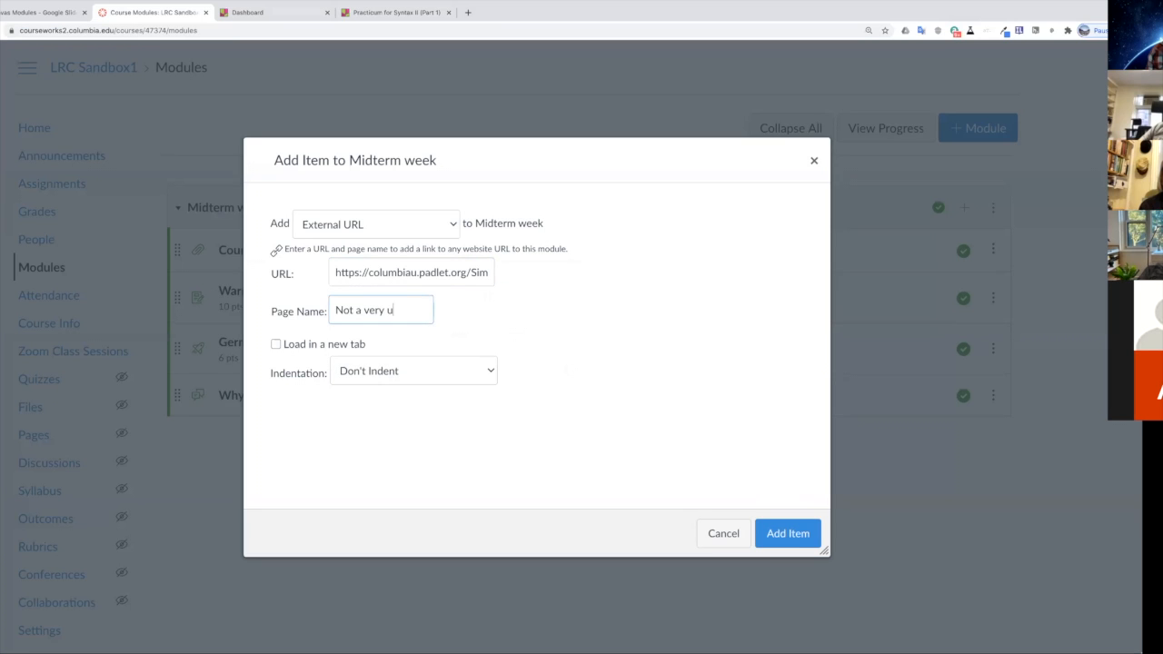
type("useful padlet")
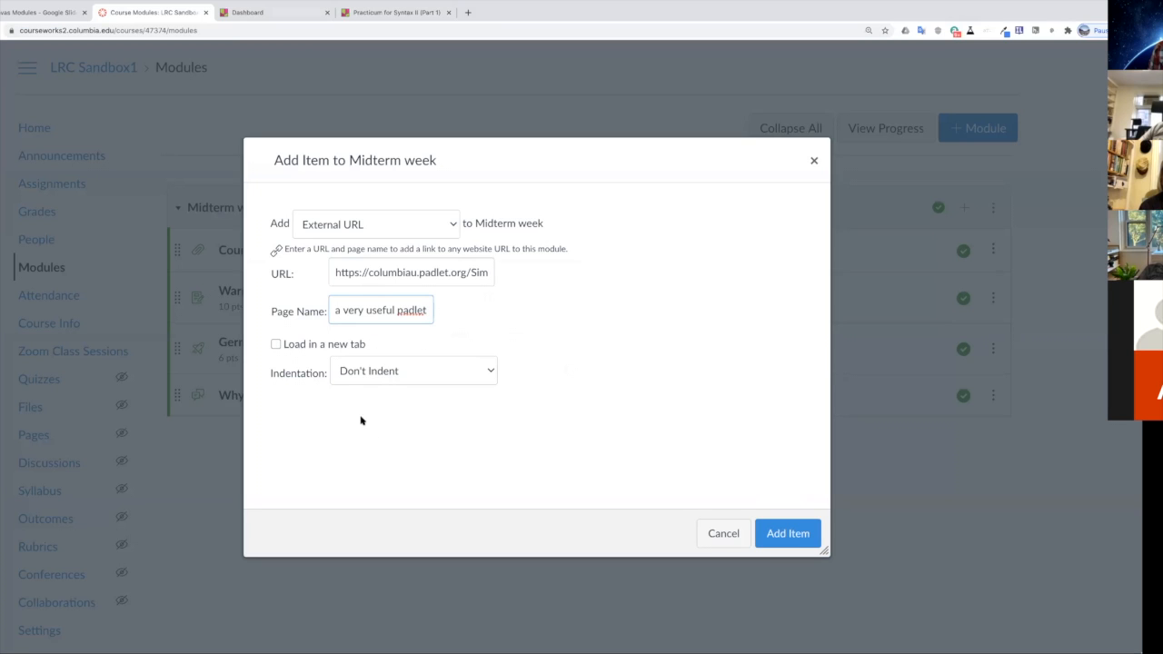
left_click(788, 534)
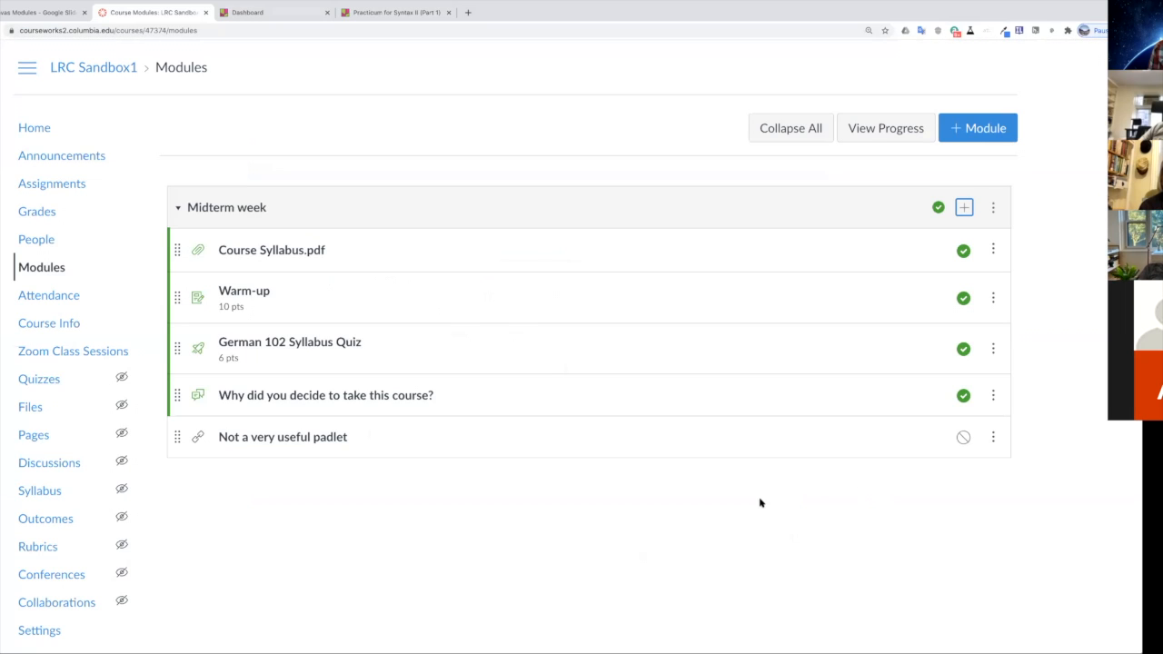
left_click(963, 437)
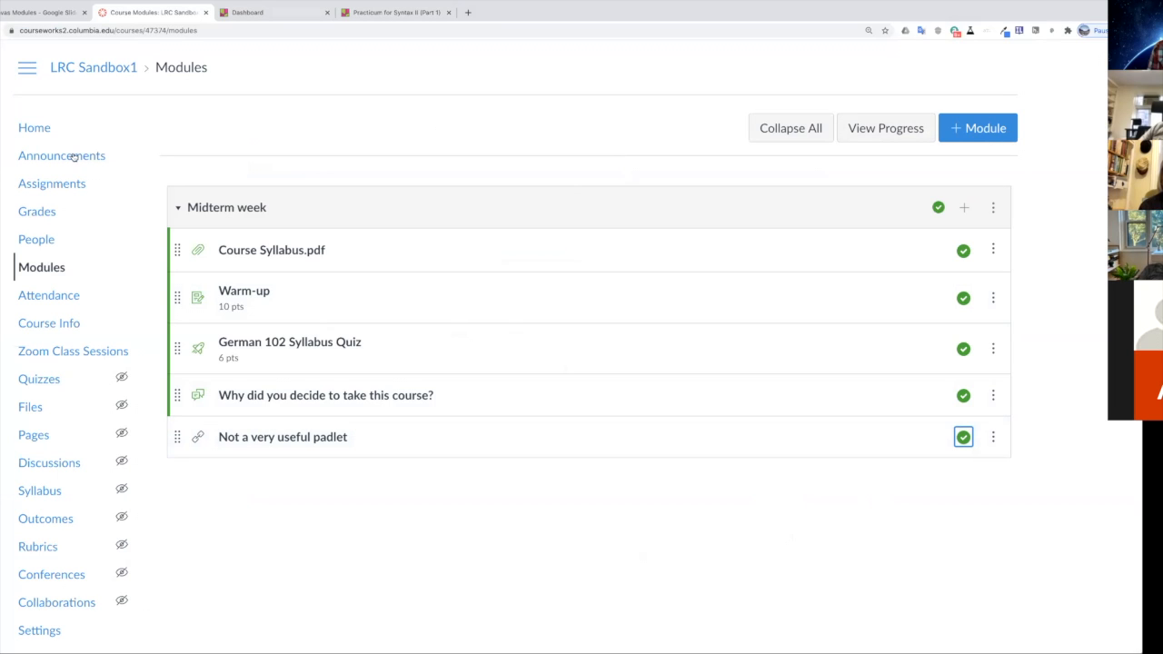
Preview the course home page in Student View to check how the Midterm week module appears.
left_click(52, 131)
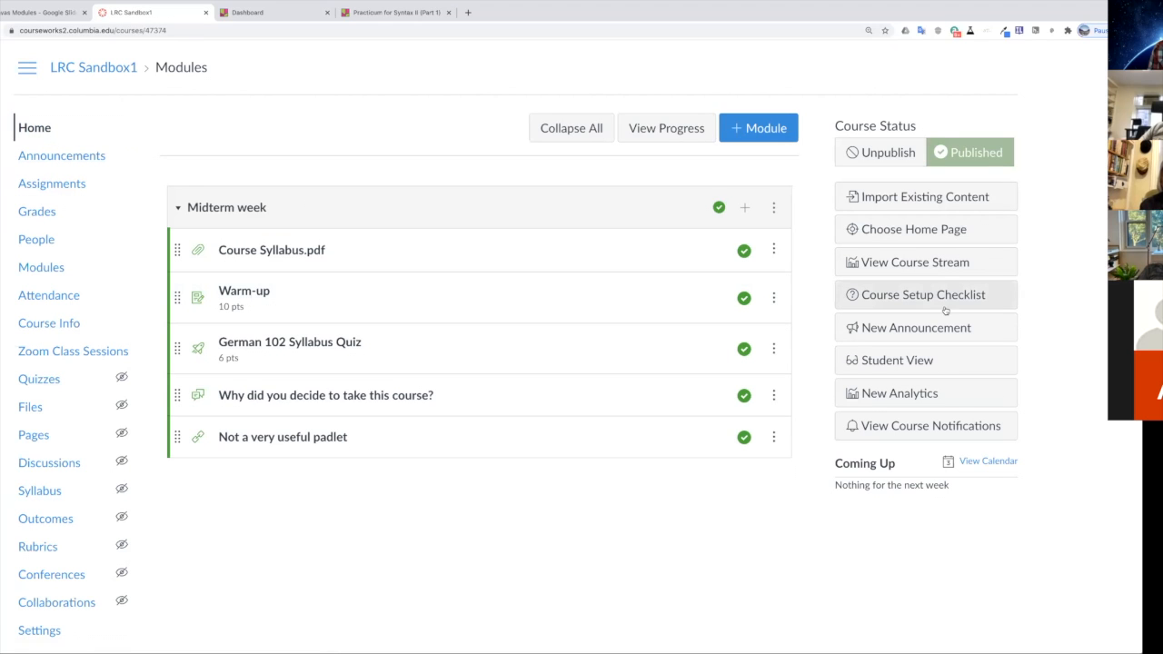
left_click(902, 362)
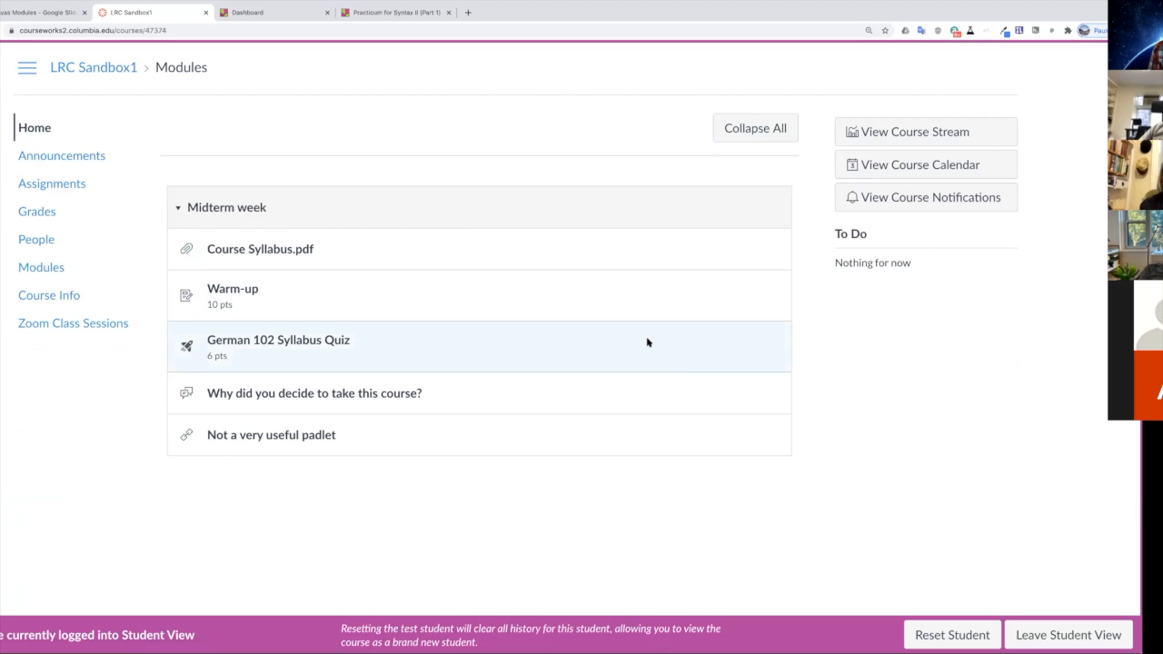
Open the "Not a very useful padlet" link as a student, look through the embedded padlet and return to the course home page.
left_click(270, 437)
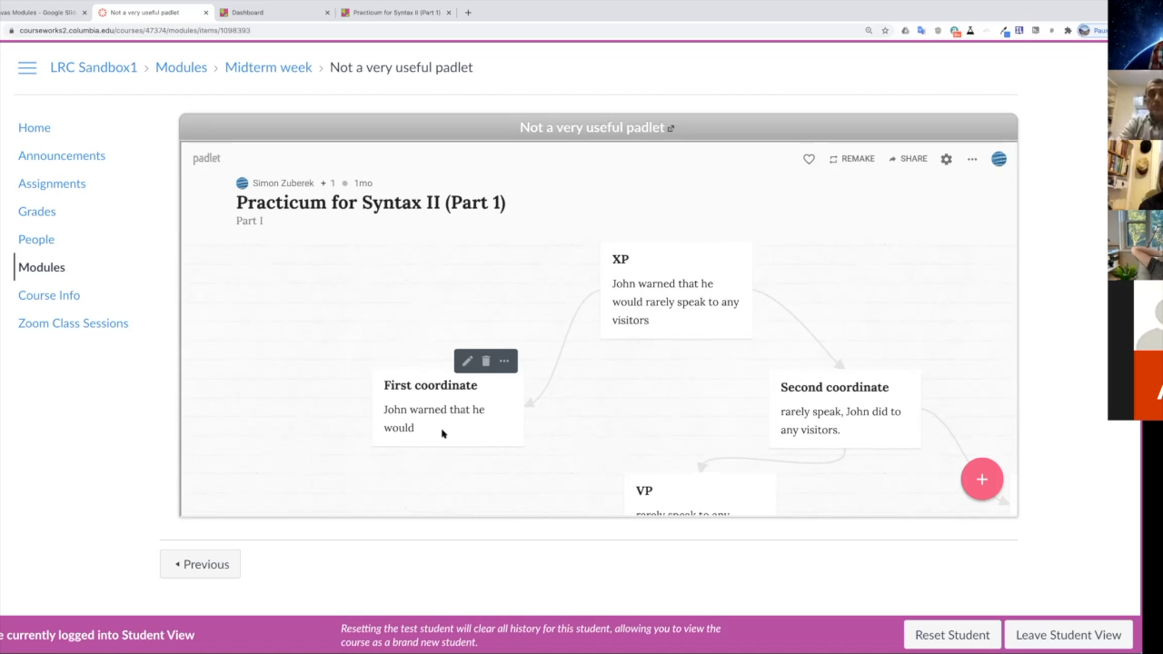
scroll(654, 343, "down", 1)
scroll(652, 343, "down", 8)
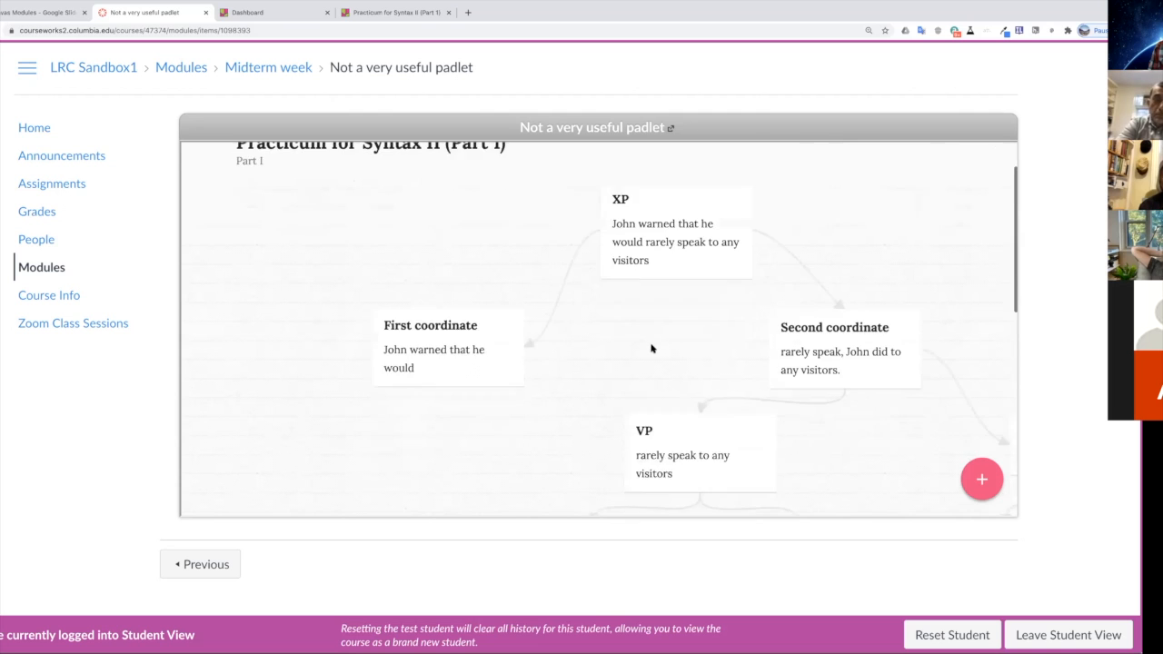
scroll(650, 348, "right", 5)
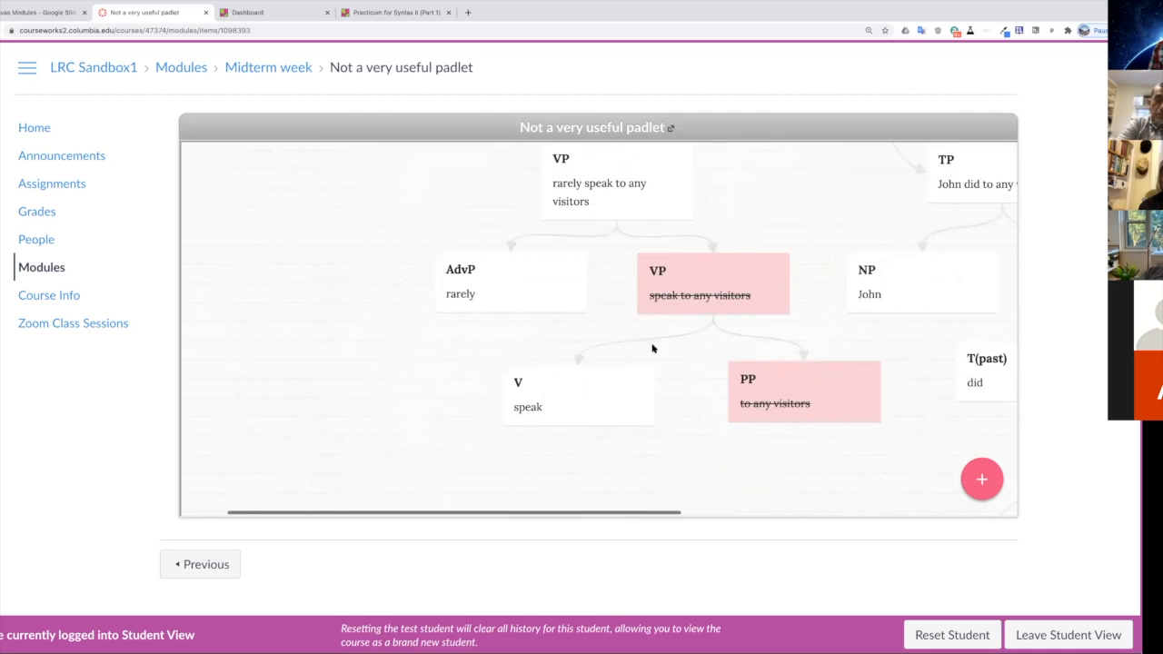
key("super+Left")
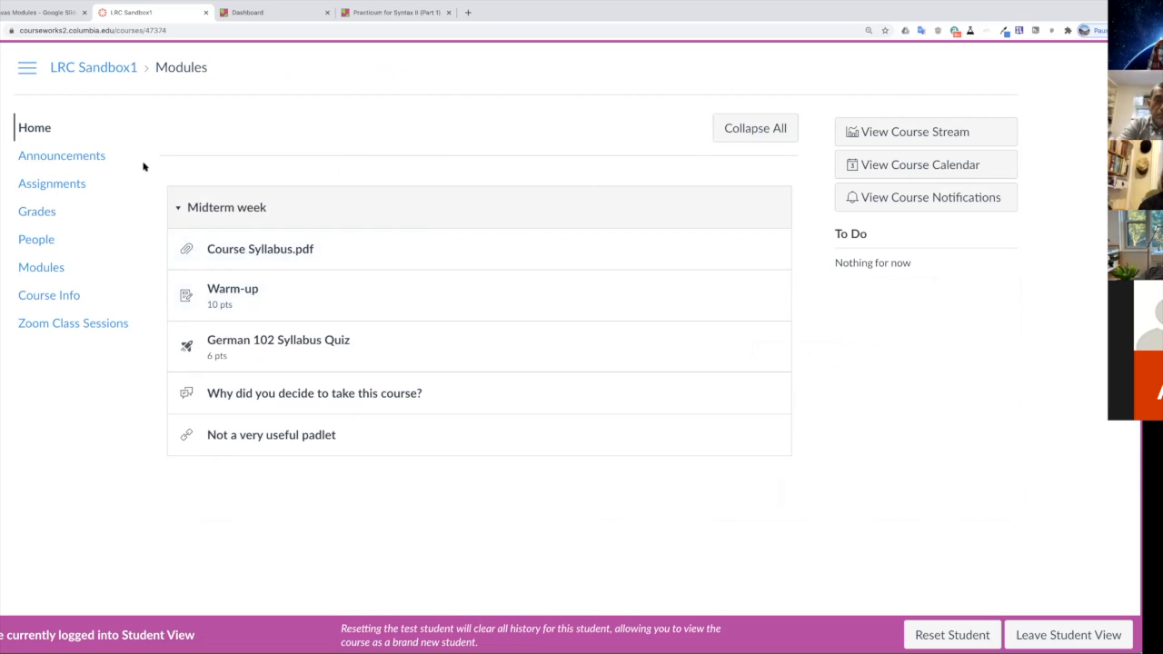
View the Modules page as a student, and leave Student View.
left_click(66, 270)
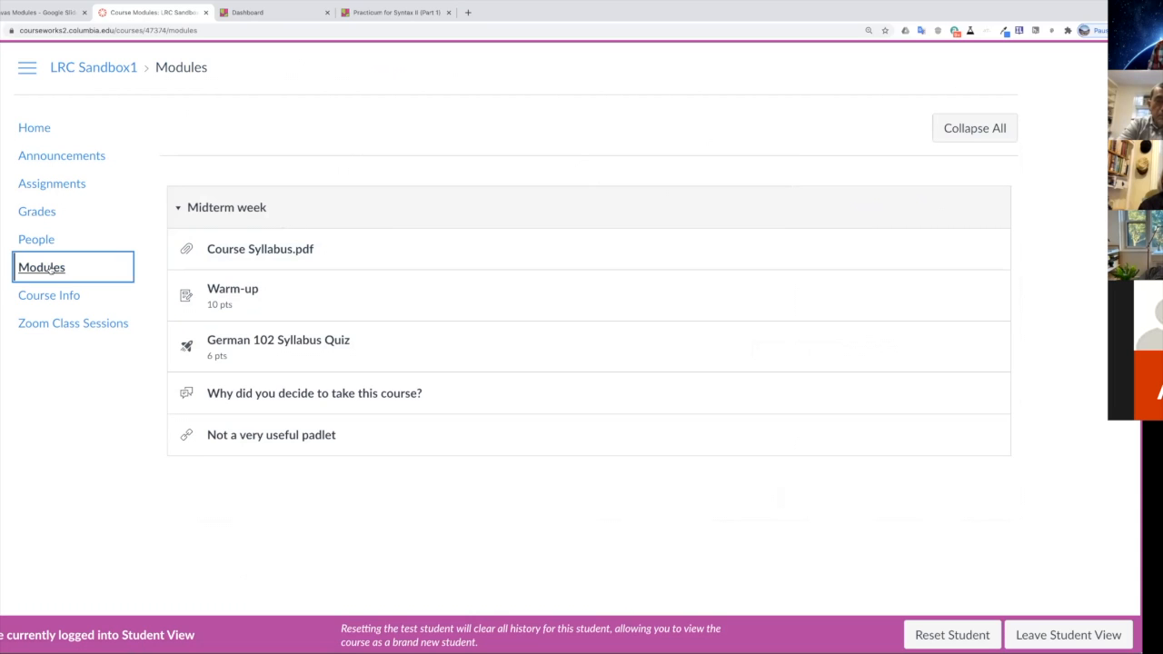
left_click(1074, 633)
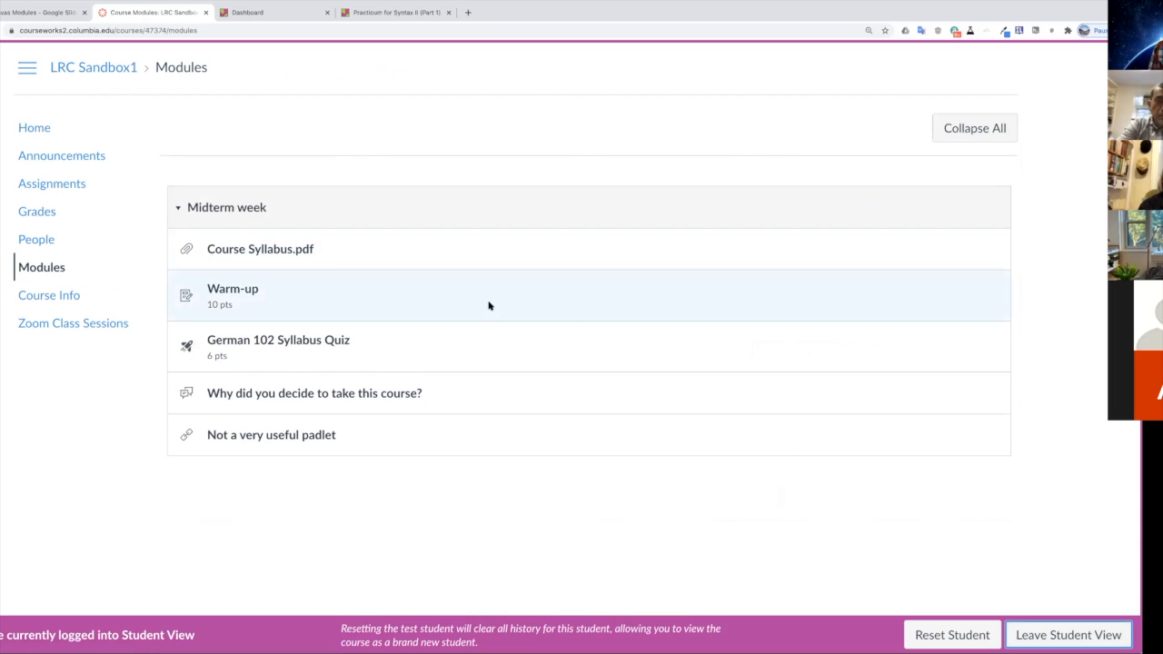
left_click(1091, 640)
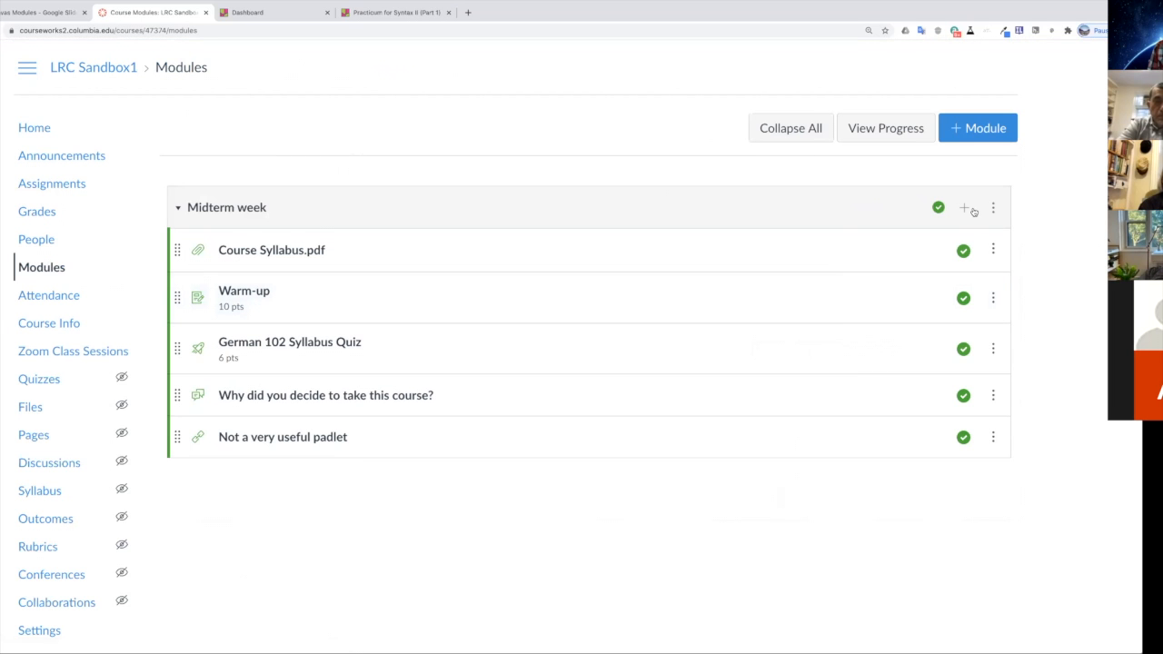
Examine the External Tool options available for a new Midterm week item, and close the dialog without adding one.
left_click(966, 209)
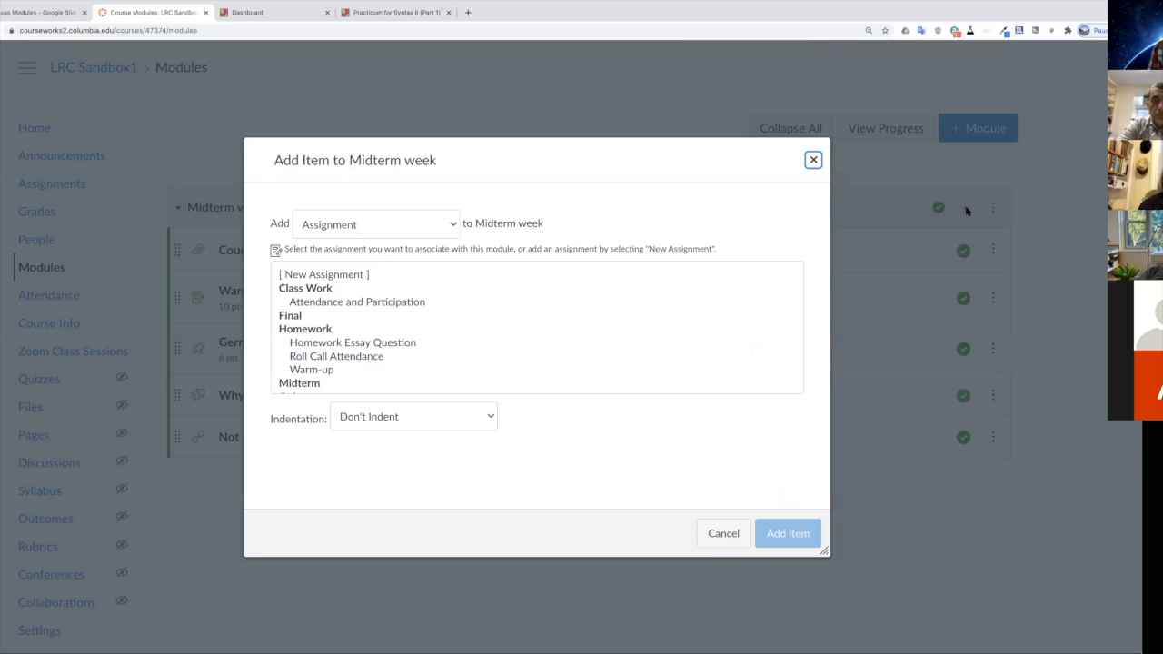
left_click(452, 224)
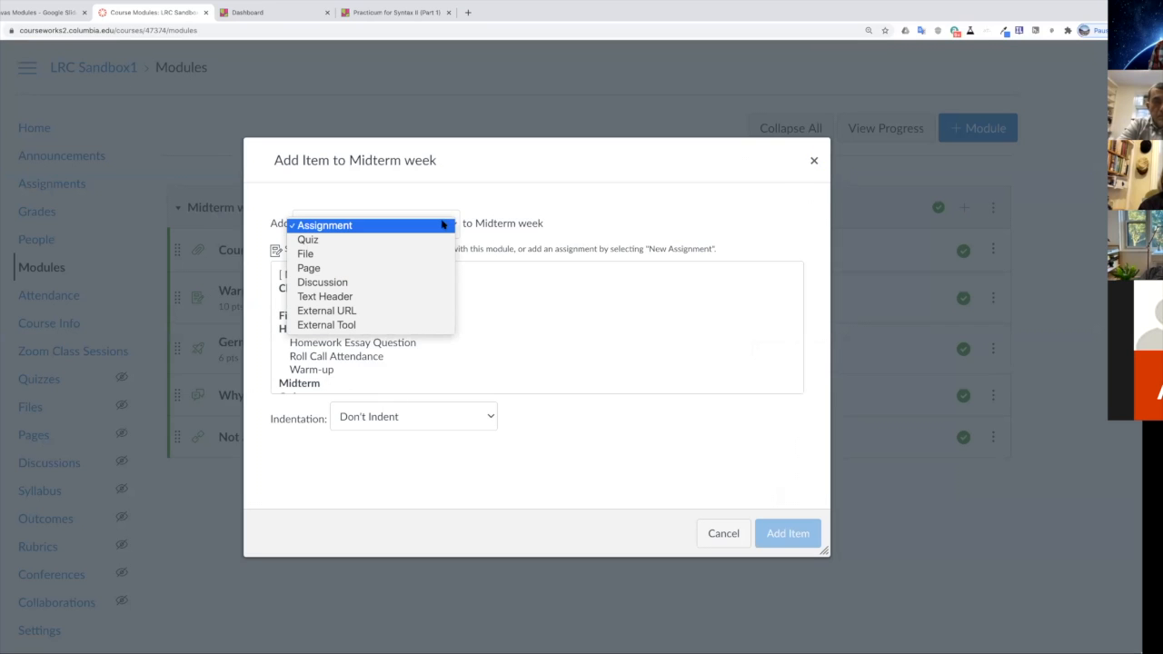
left_click(332, 325)
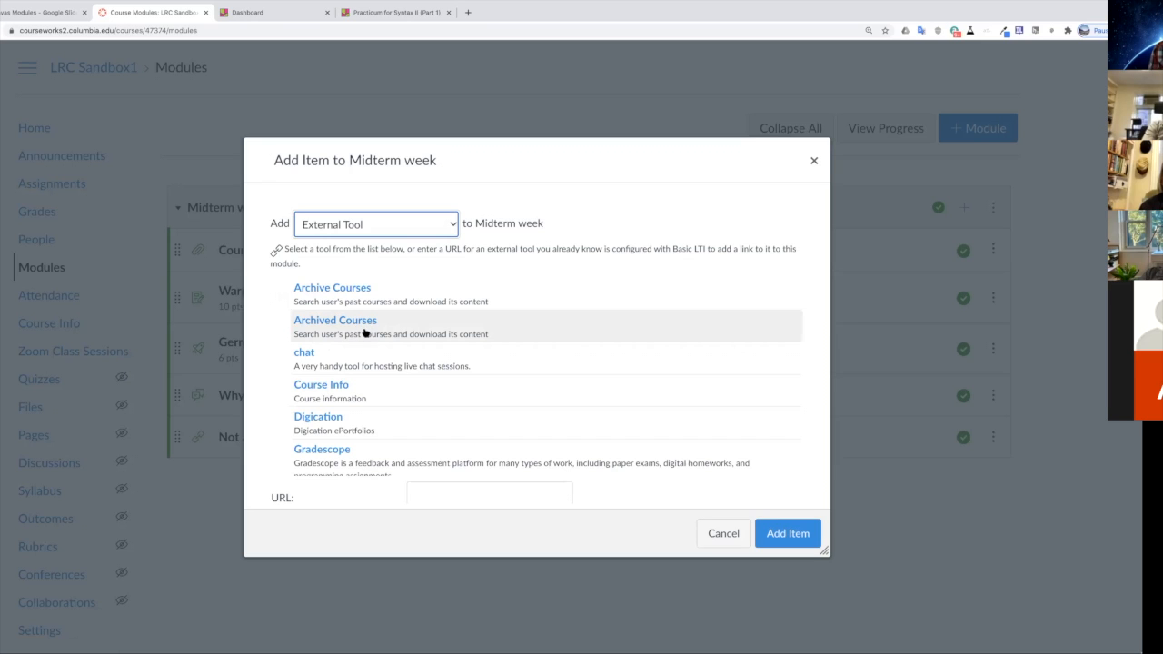
scroll(378, 336, "down", 1)
scroll(378, 336, "down", 4)
scroll(378, 336, "down", 3)
scroll(377, 336, "down", 2)
scroll(378, 336, "down", 2)
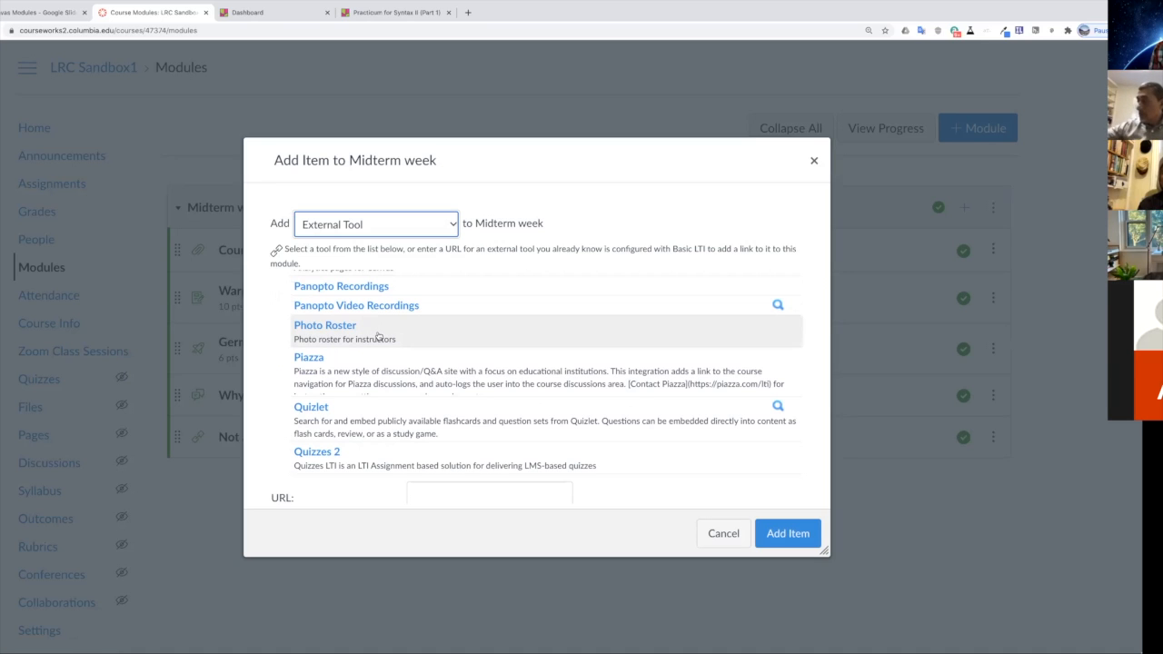
scroll(378, 336, "down", 1)
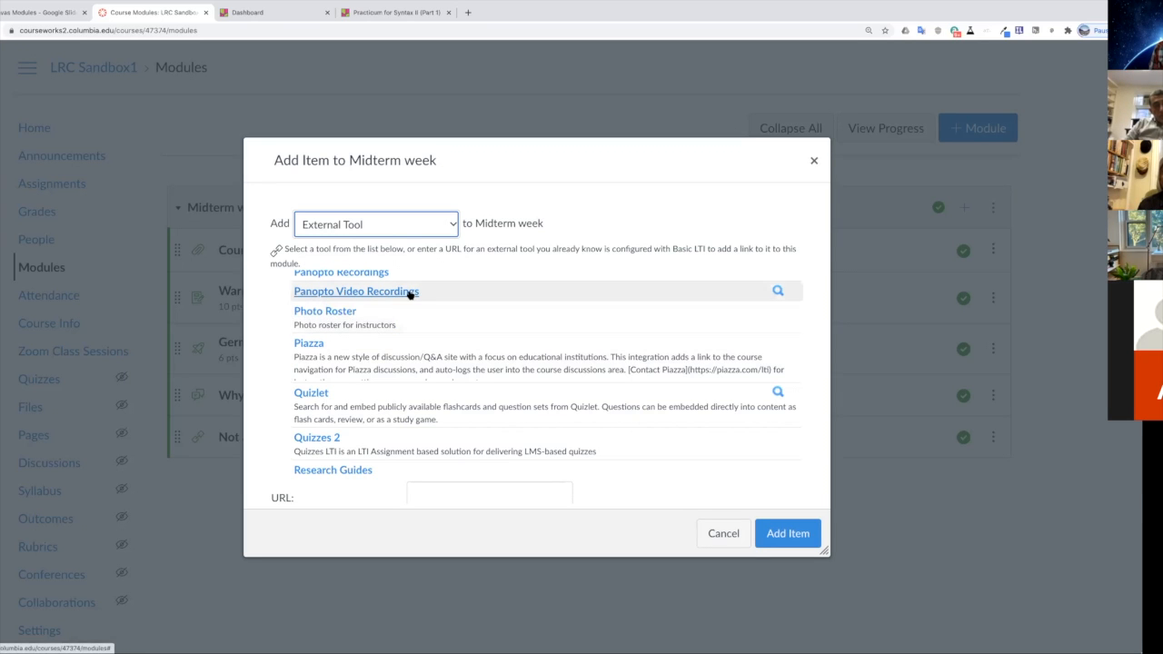
scroll(408, 304, "down", 1)
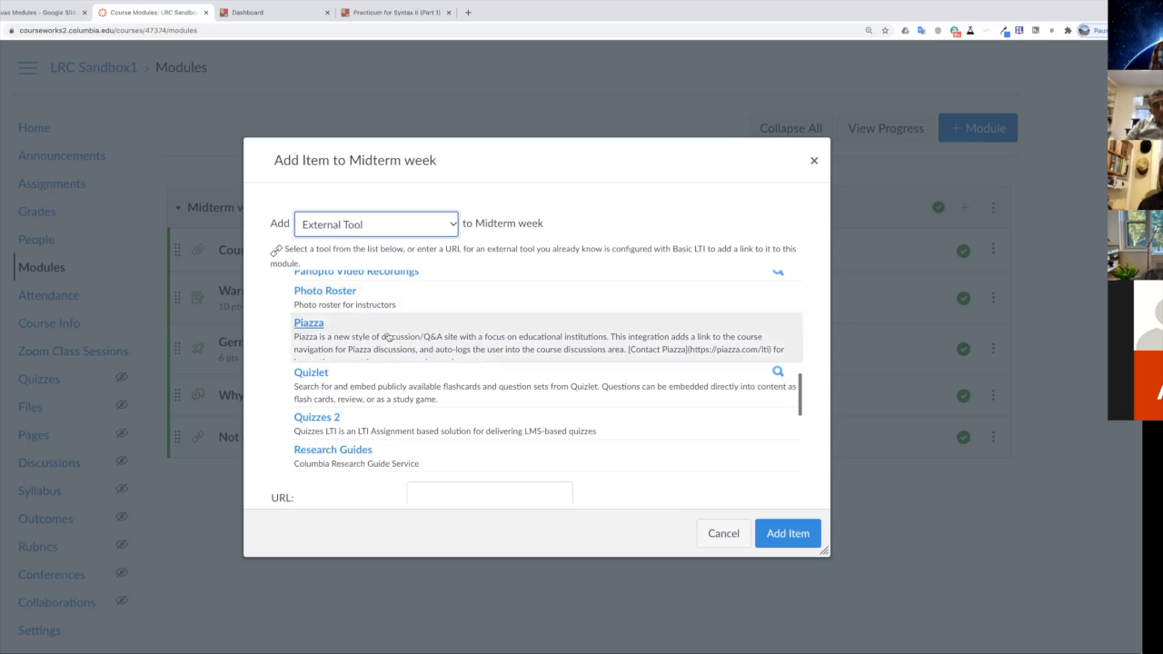
scroll(465, 333, "down", 5)
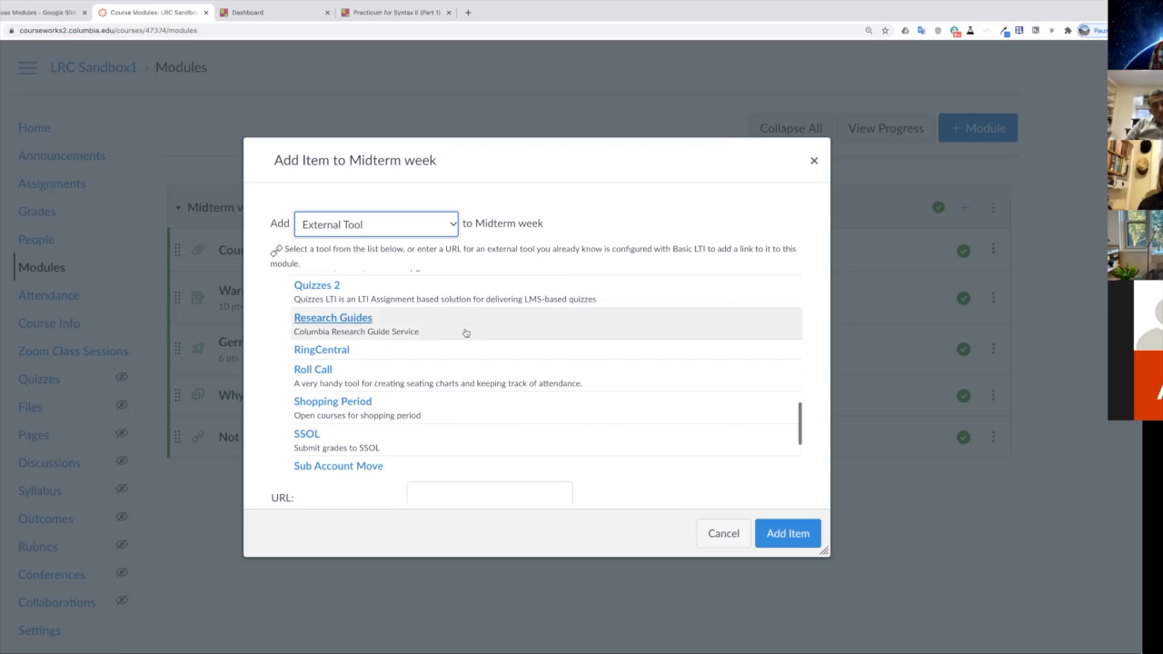
scroll(465, 334, "down", 1)
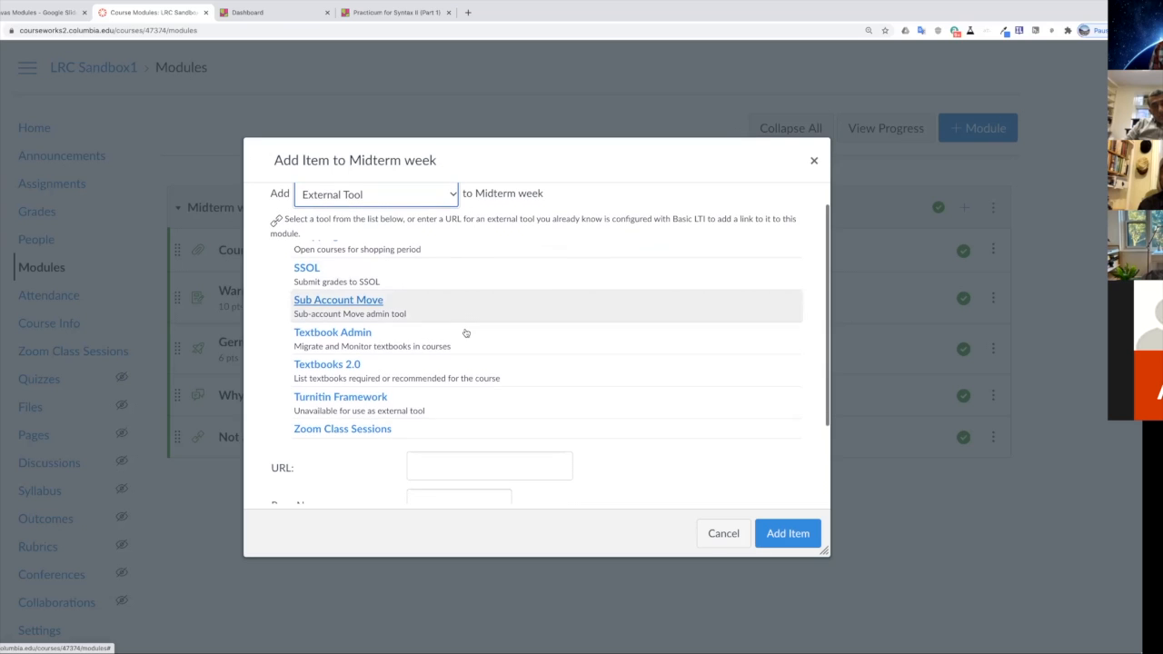
scroll(457, 299, "up", 2)
scroll(458, 297, "down", 2)
scroll(659, 442, "down", 3)
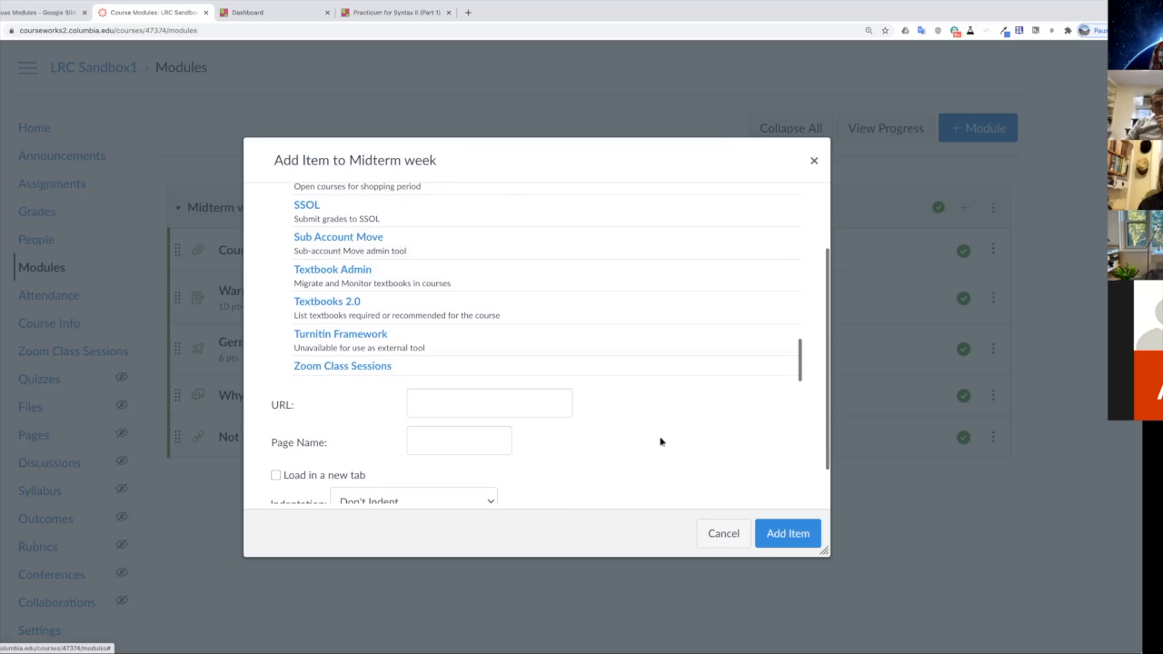
left_click(724, 536)
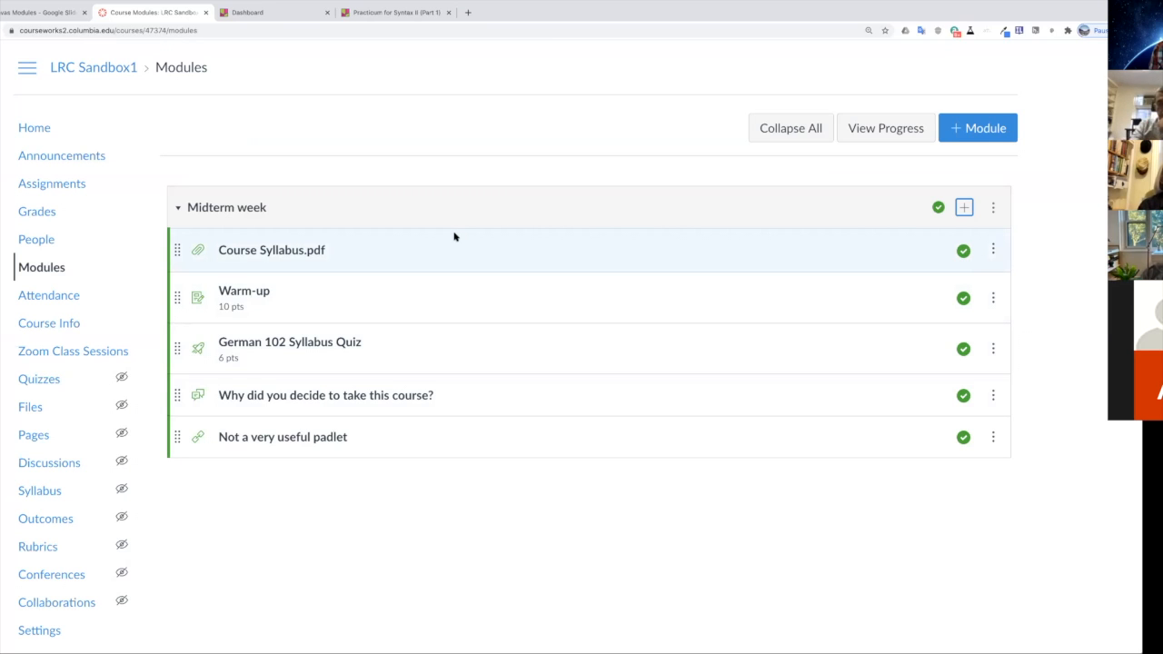
Check the course home page once more in Student View, and return to the instructor view.
left_click(47, 134)
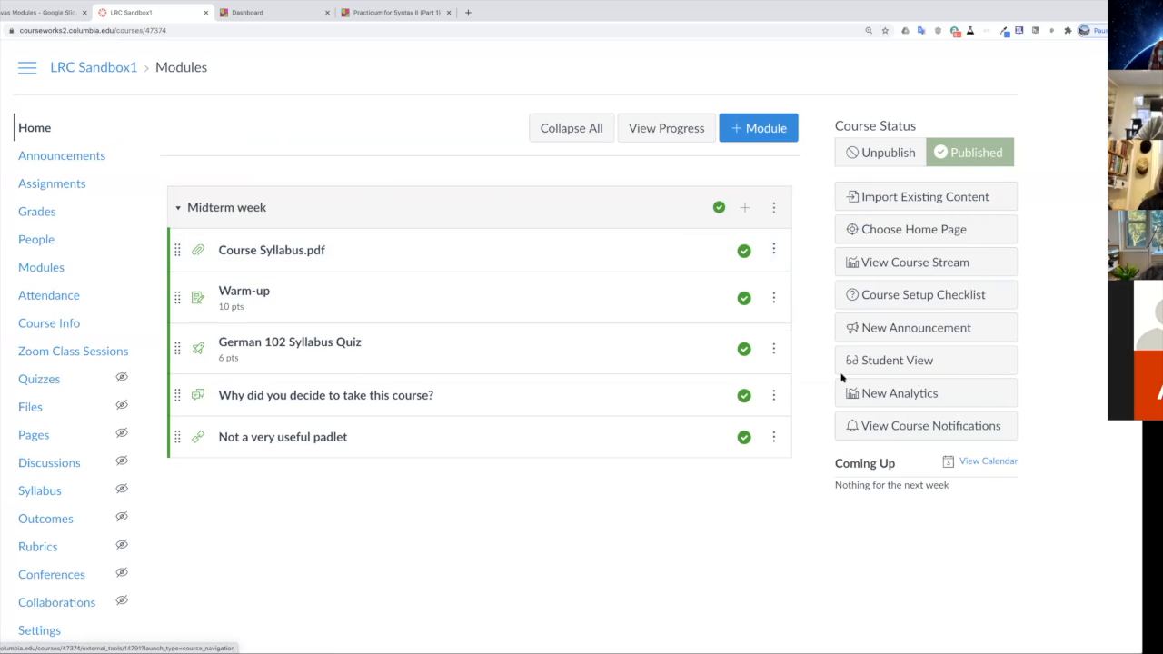
left_click(867, 364)
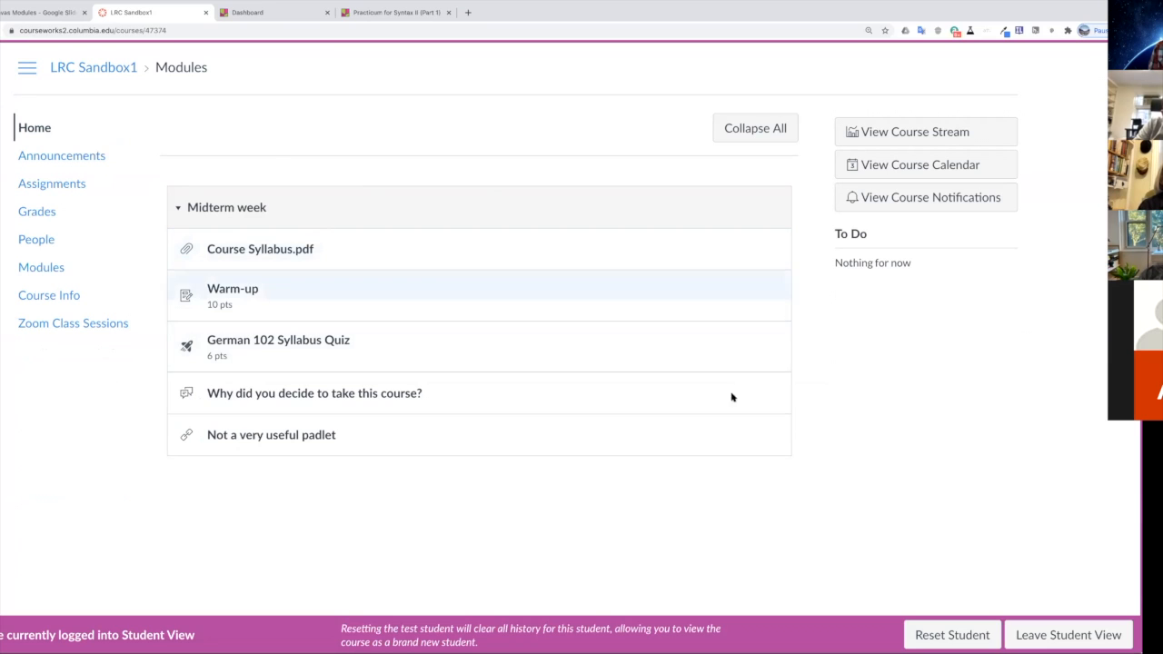
left_click(1053, 638)
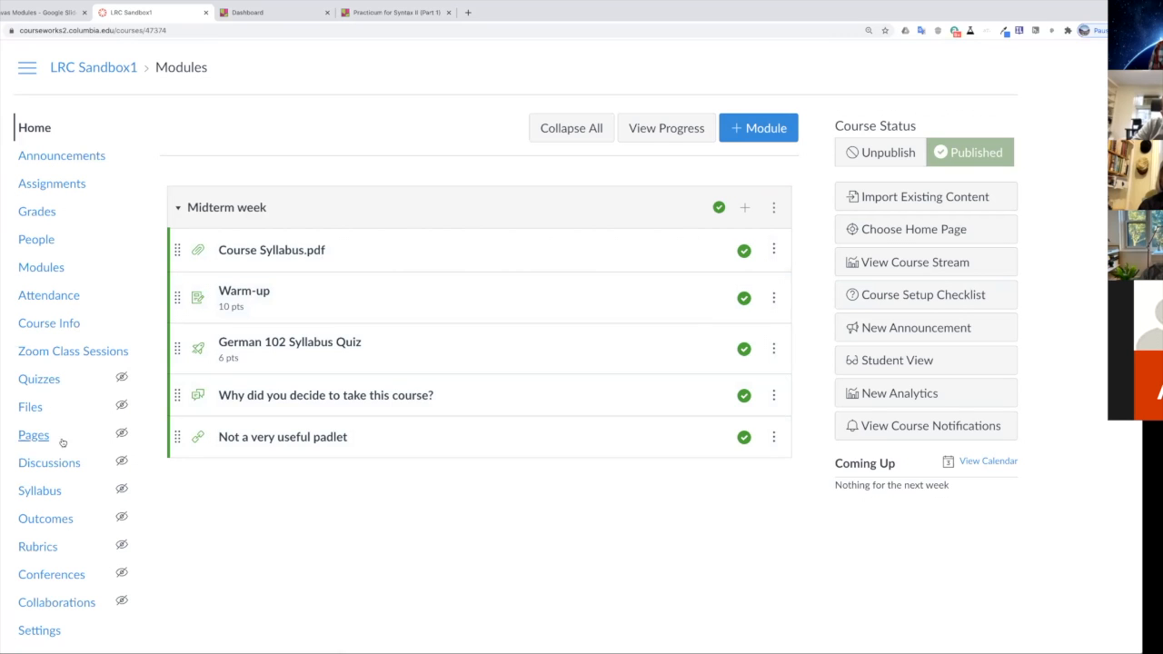
Add a text header named "Tuesday" to the Midterm week module from the Modules page.
left_click(54, 269)
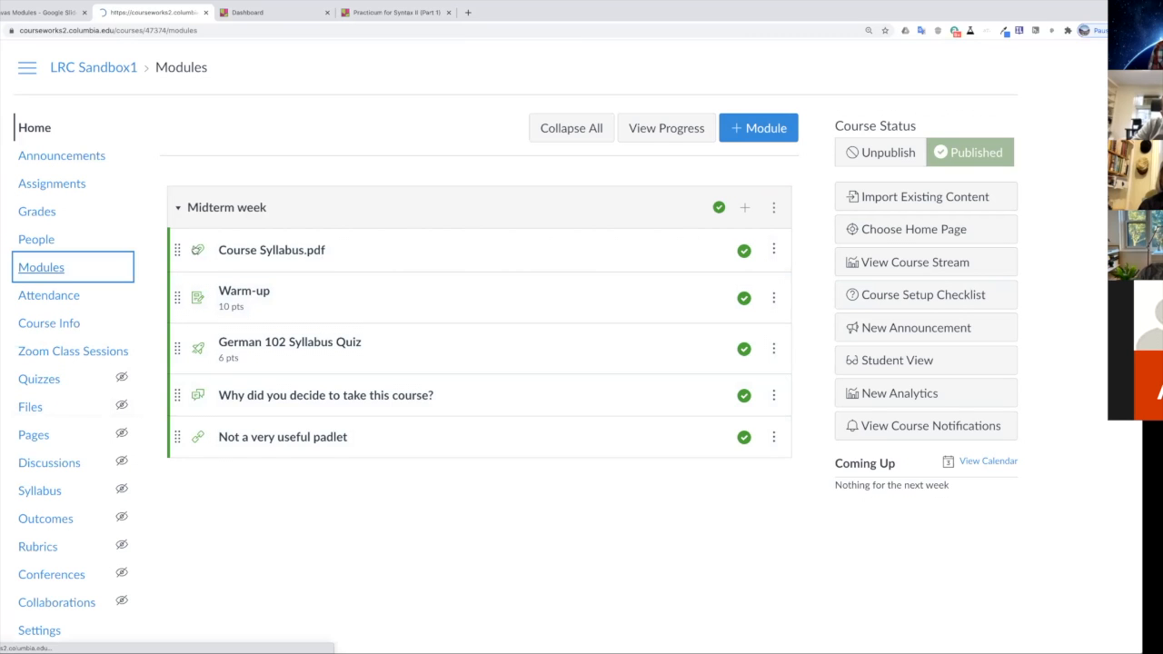
left_click(965, 208)
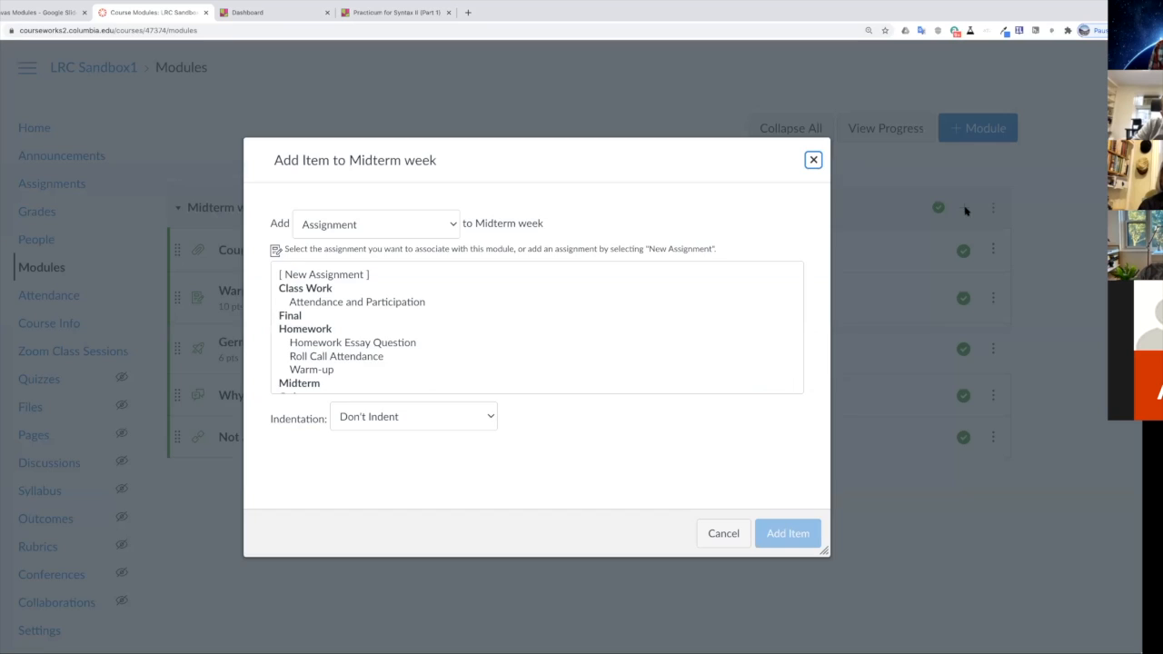
left_click(420, 224)
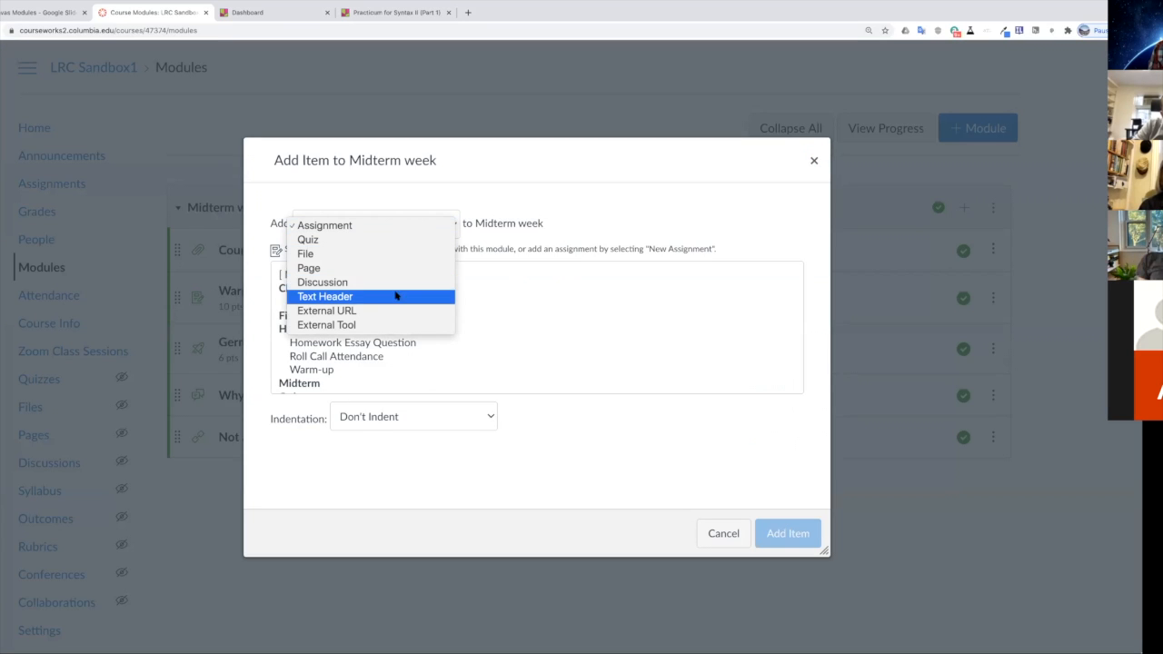
left_click(350, 297)
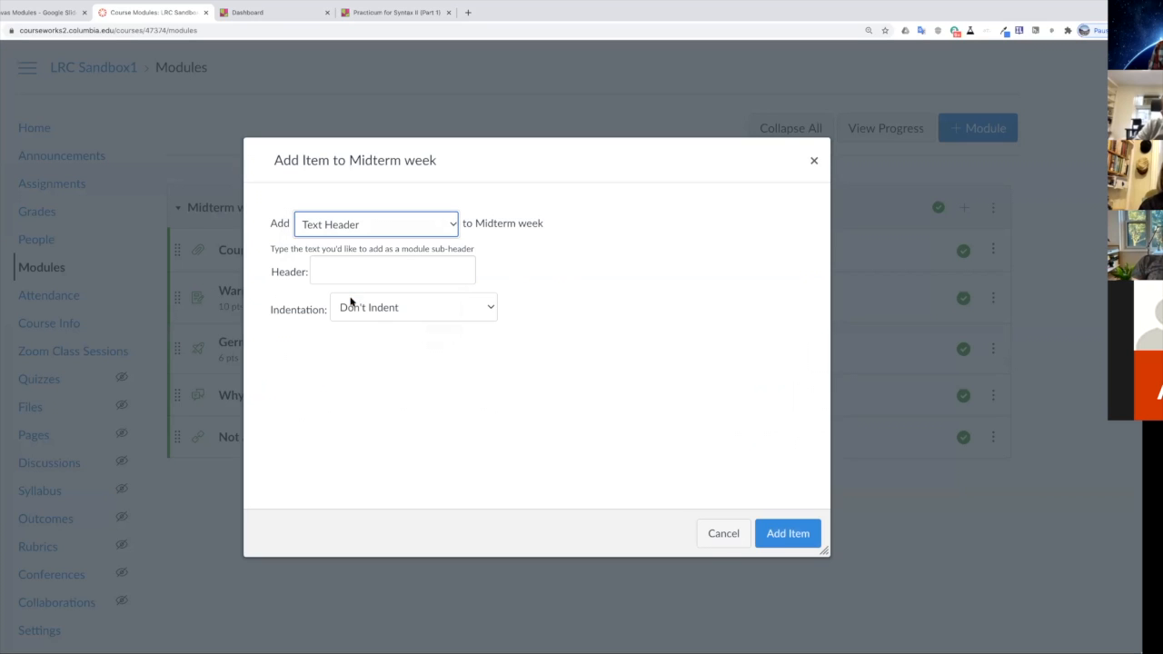
left_click(353, 270)
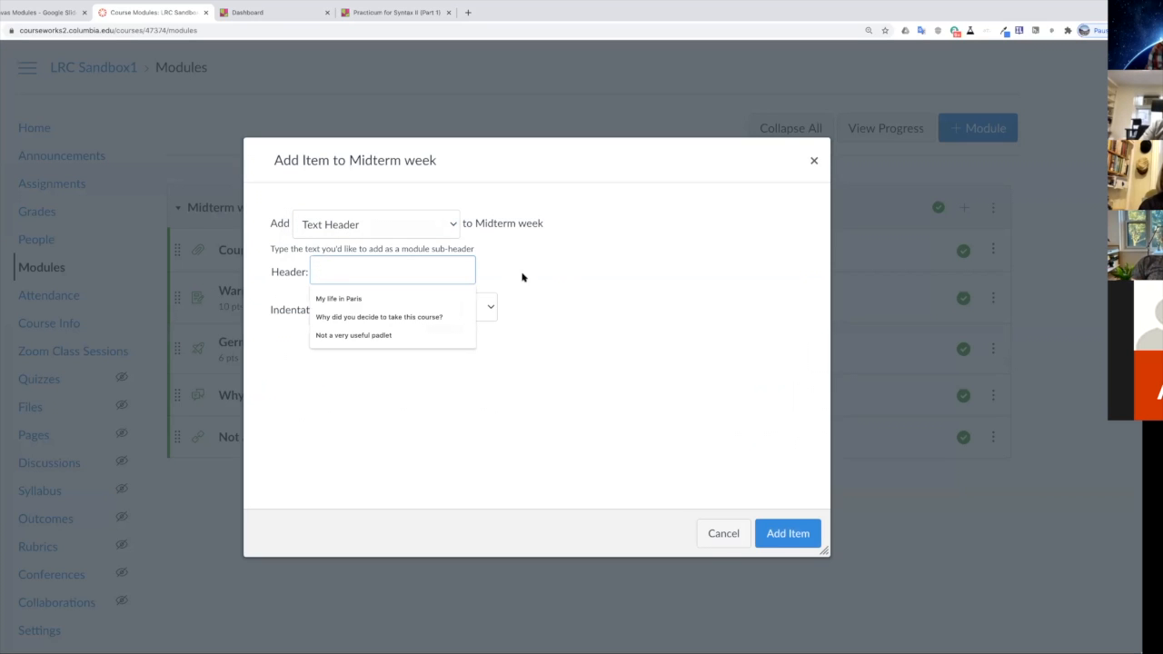
type("Tuesday")
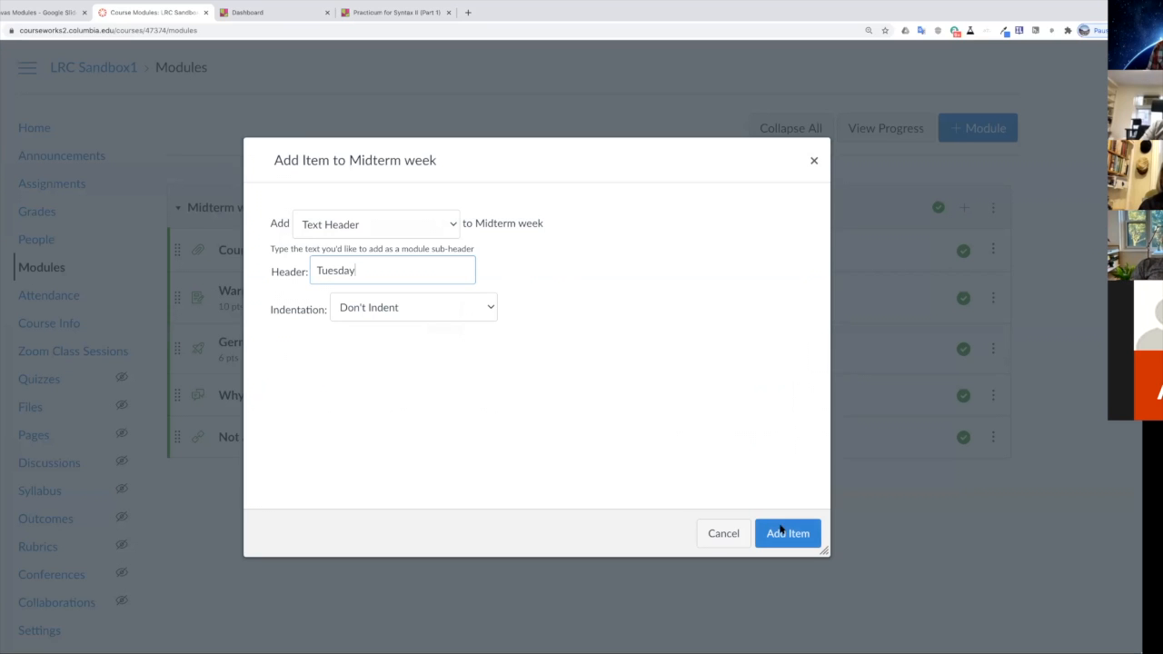
left_click(779, 532)
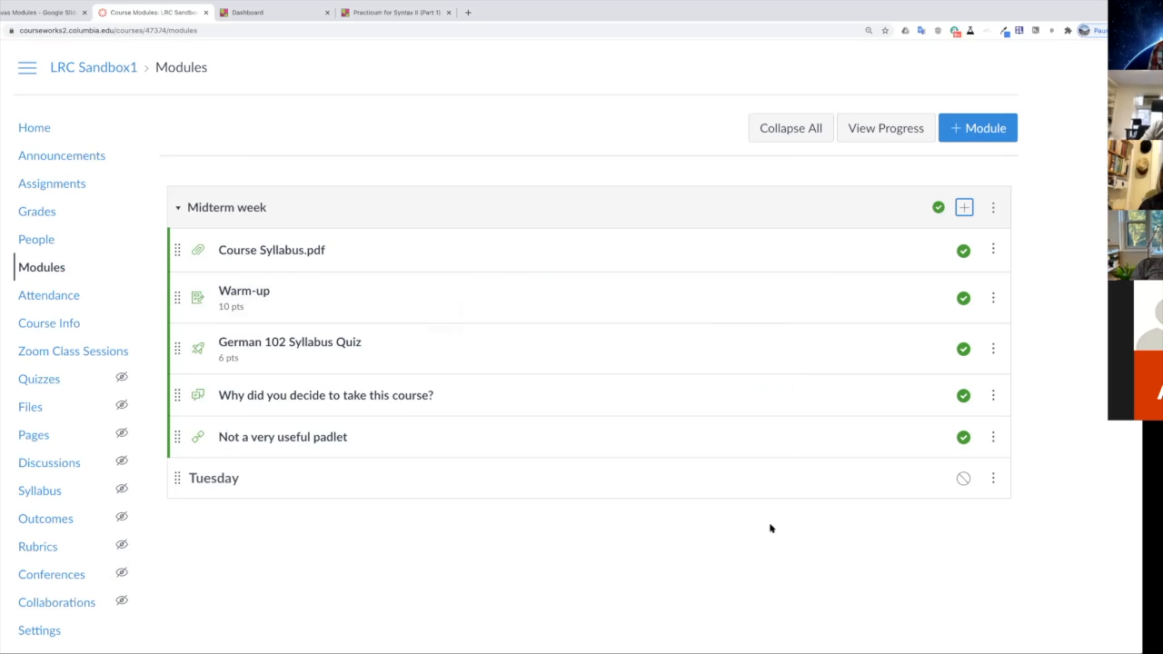
Add another text header named "Thursday" to the Midterm week module, without indentation.
left_click(965, 209)
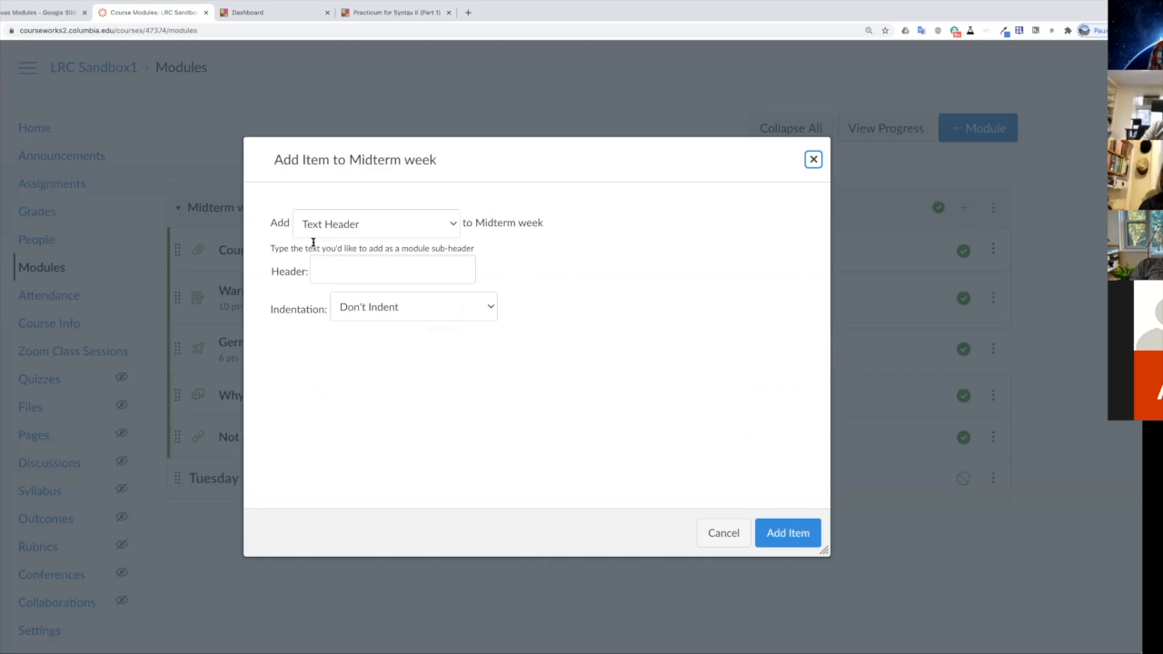
left_click(373, 261)
type("Thursday")
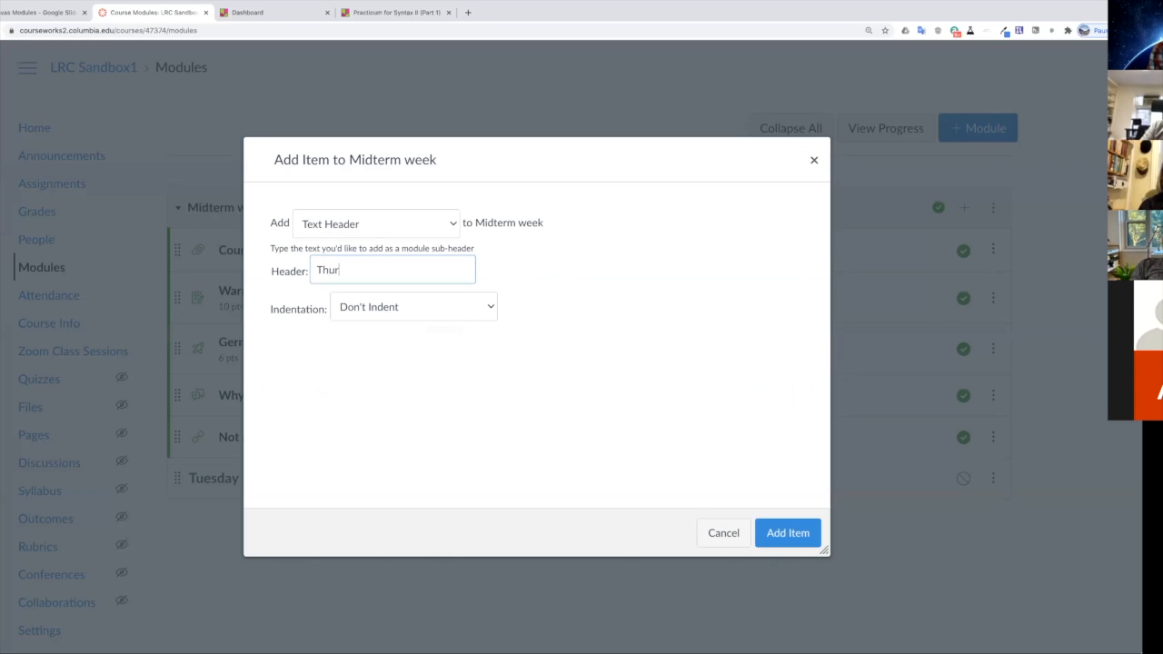
left_click(777, 532)
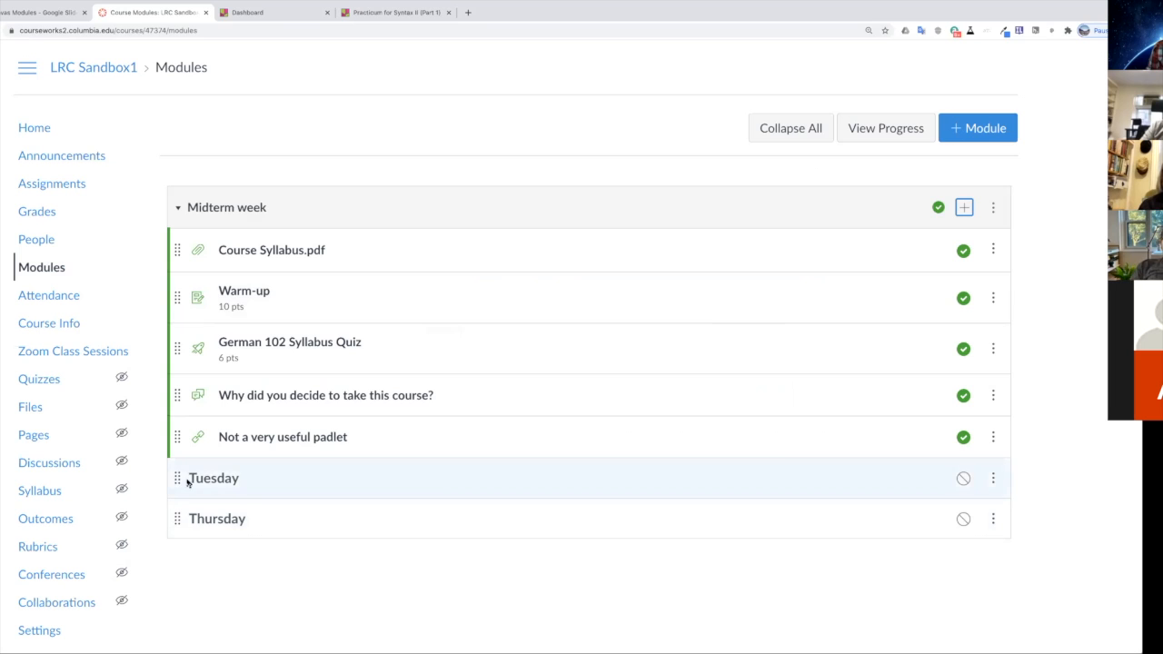
Move the Tuesday header above Course Syllabus.pdf and the Thursday header directly above the "Why did you decide to take this course?" discussion.
left_click_drag(188, 482, 195, 248)
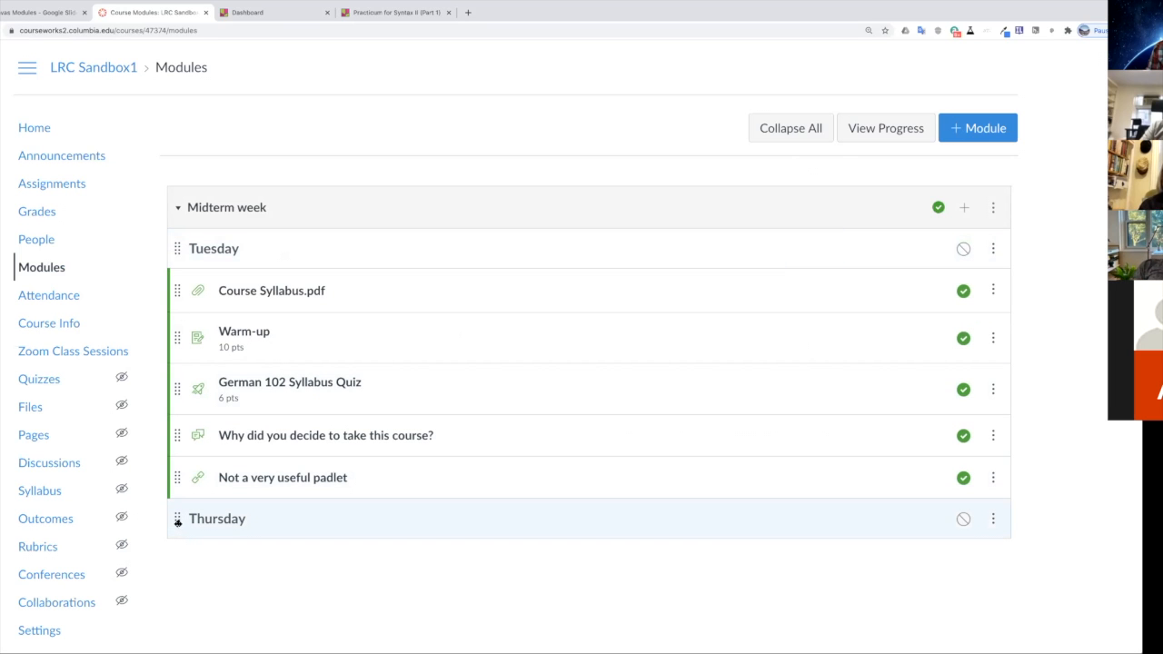
left_click_drag(177, 520, 189, 434)
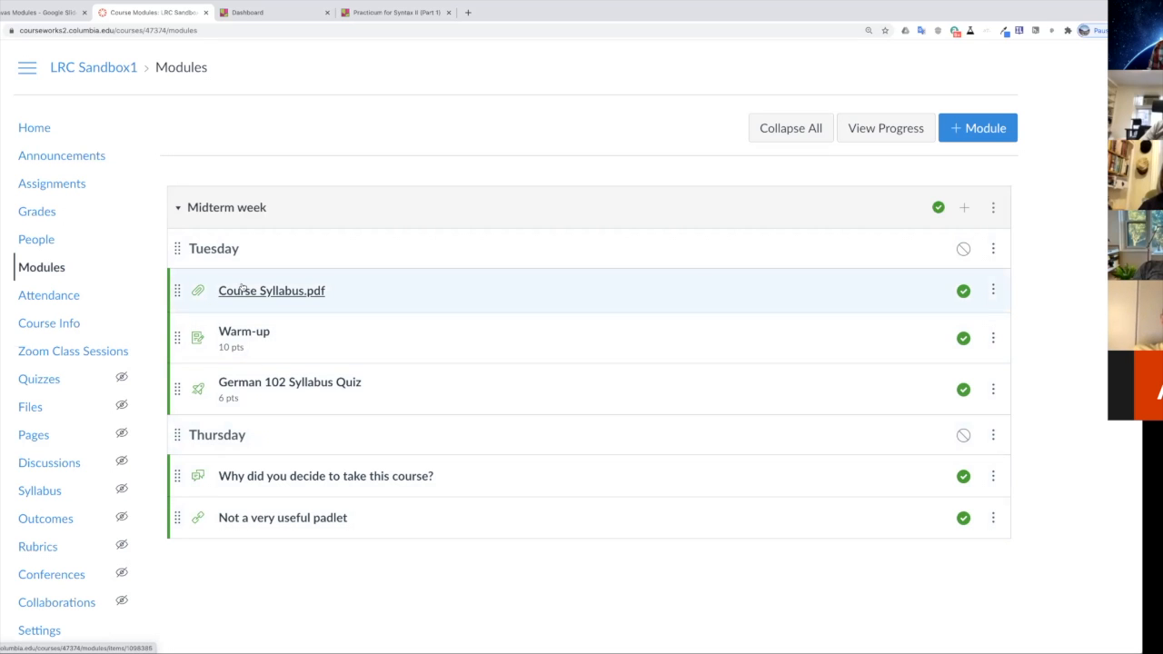
Indent Course Syllabus.pdf, Warm-up and German 102 Syllabus Quiz by one level beneath the Tuesday header.
left_click(995, 292)
left_click(990, 333)
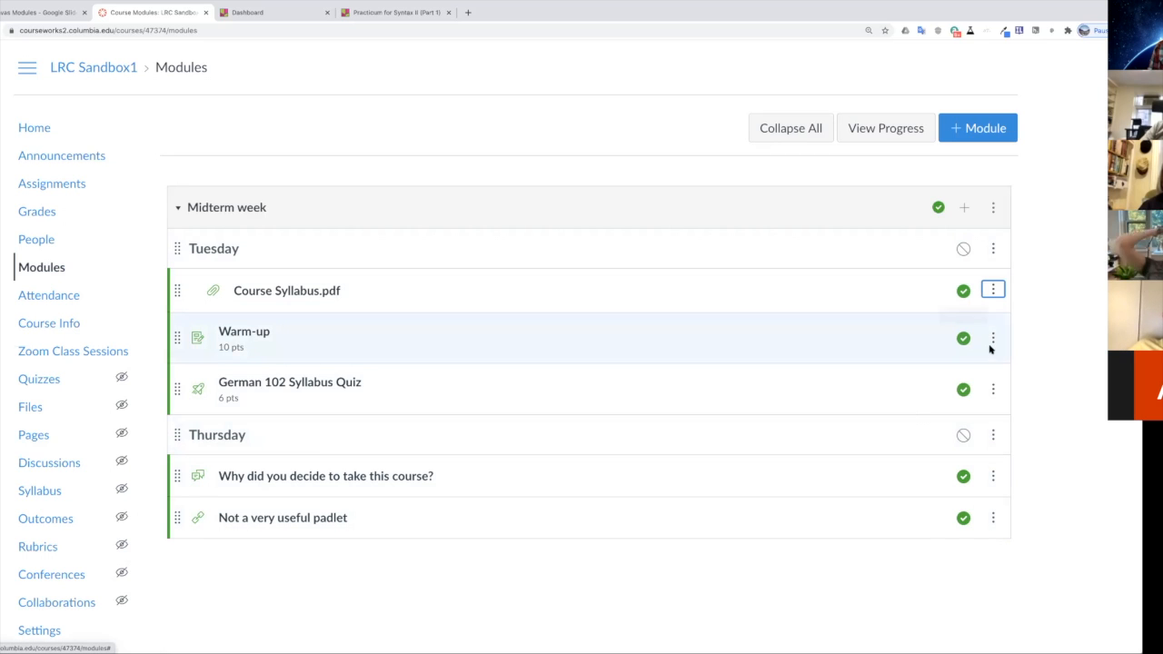
left_click(993, 338)
left_click(973, 381)
left_click(993, 388)
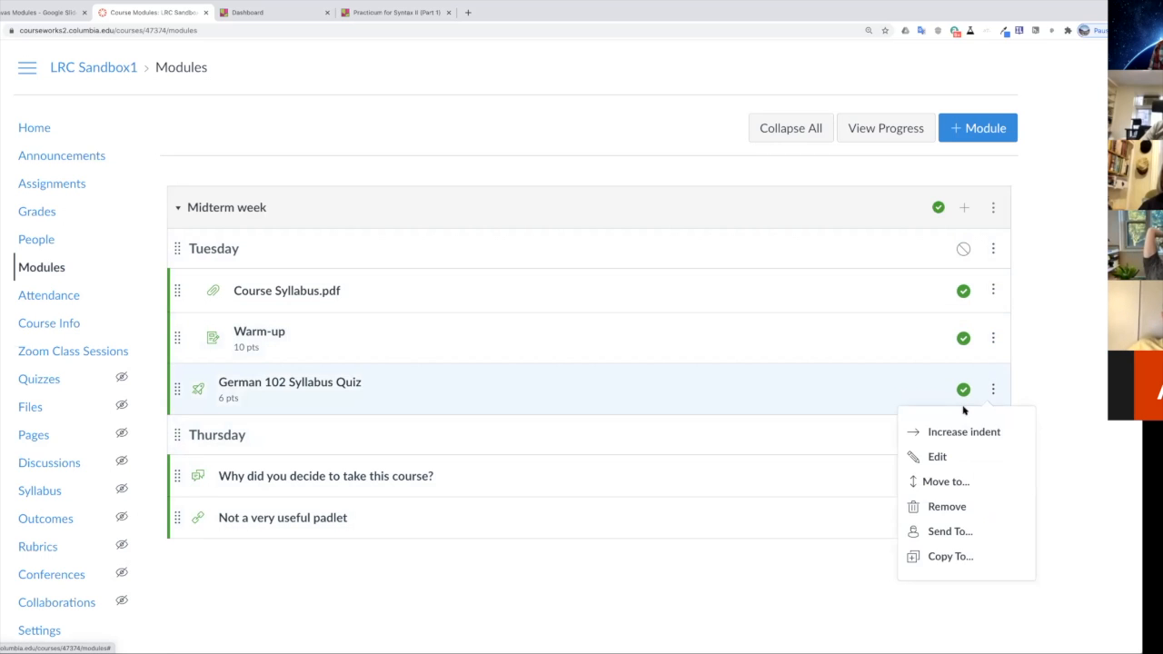
left_click(957, 424)
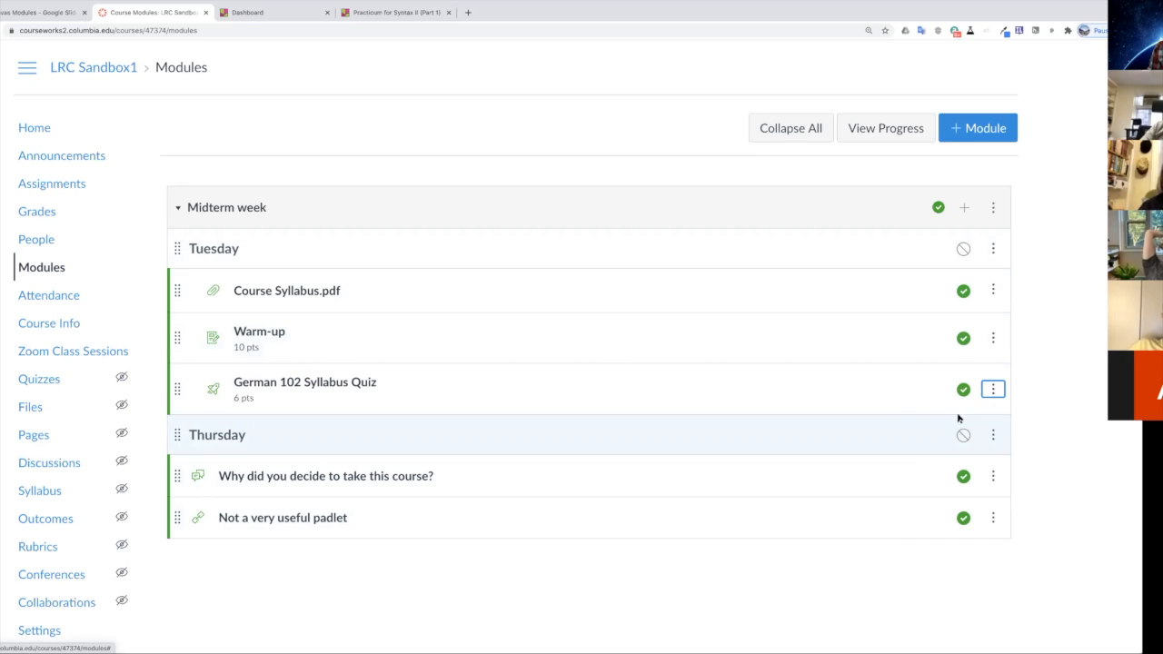
Indent the "Why did you decide to take this course?" discussion and "Not a very useful padlet" by one level beneath the Thursday header.
left_click(991, 476)
left_click(963, 286)
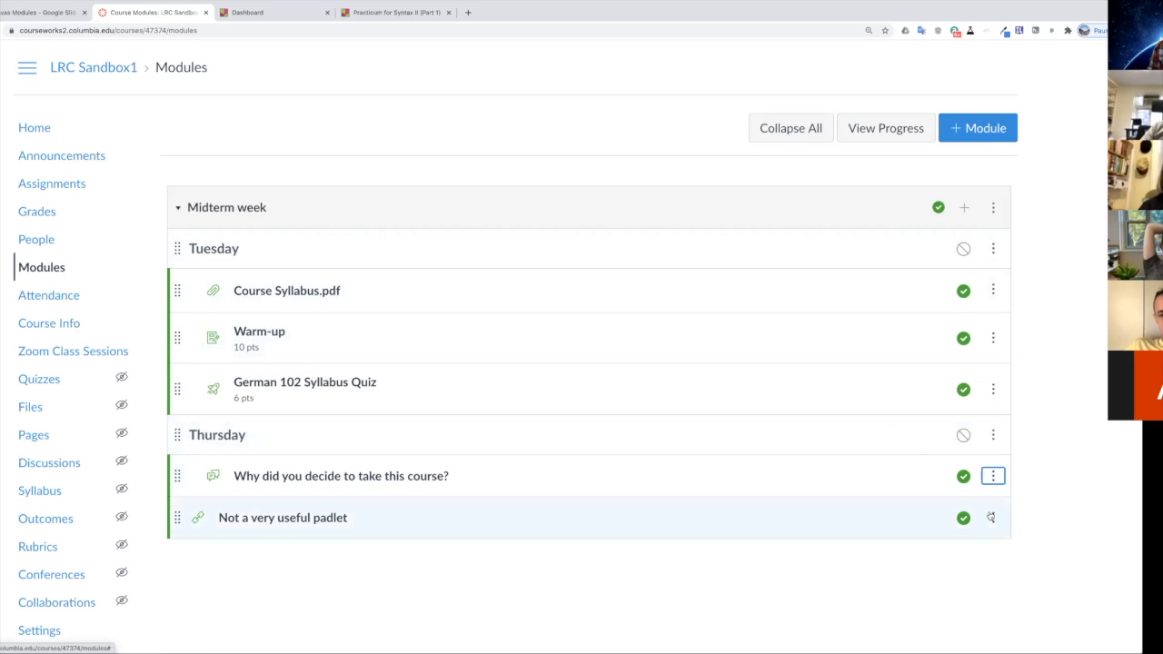
left_click(993, 518)
left_click(963, 401)
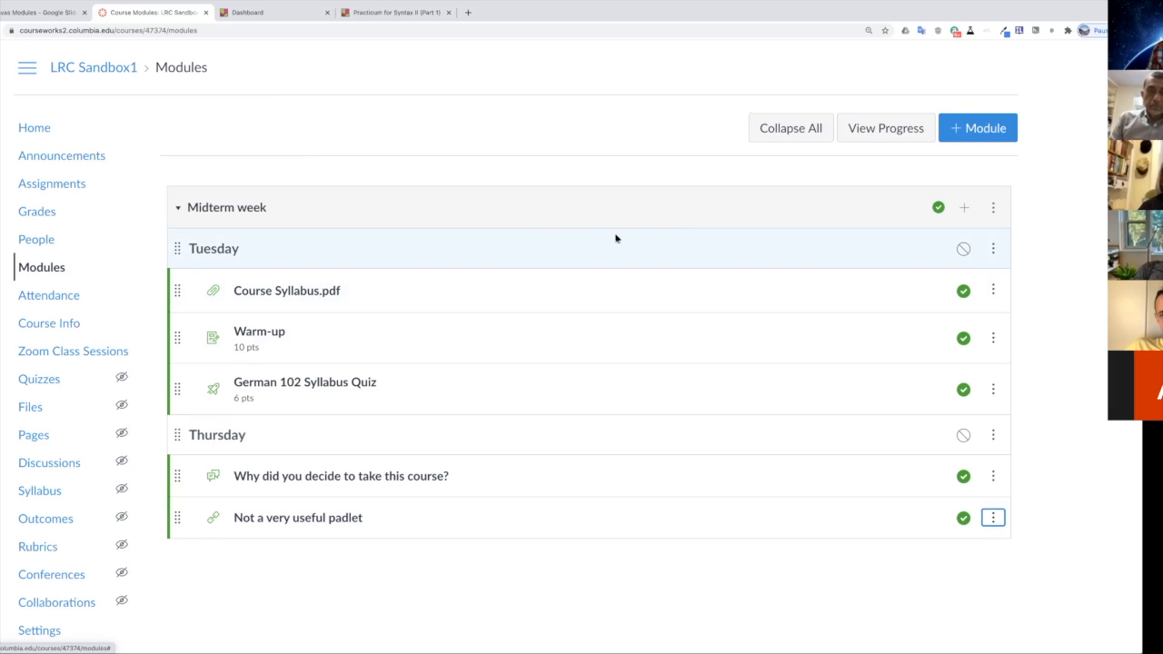
Add a new module named "Post-Midterm Week" without a lock date or prerequisites.
left_click(988, 133)
left_click(406, 272)
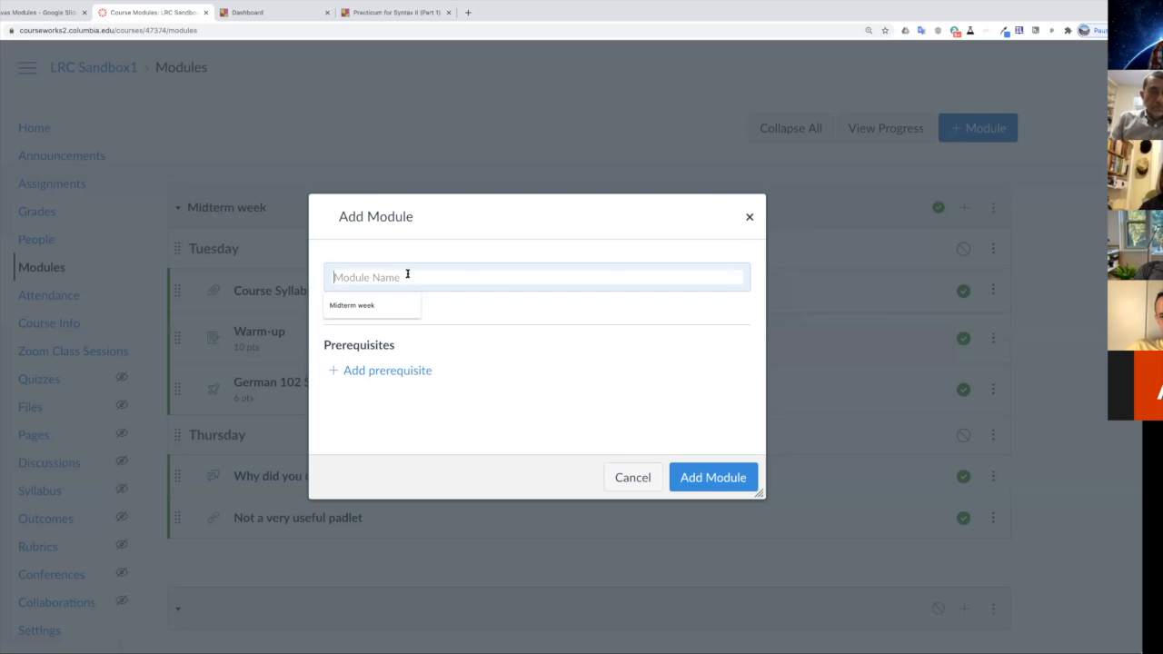
type("Post-Midterm Week")
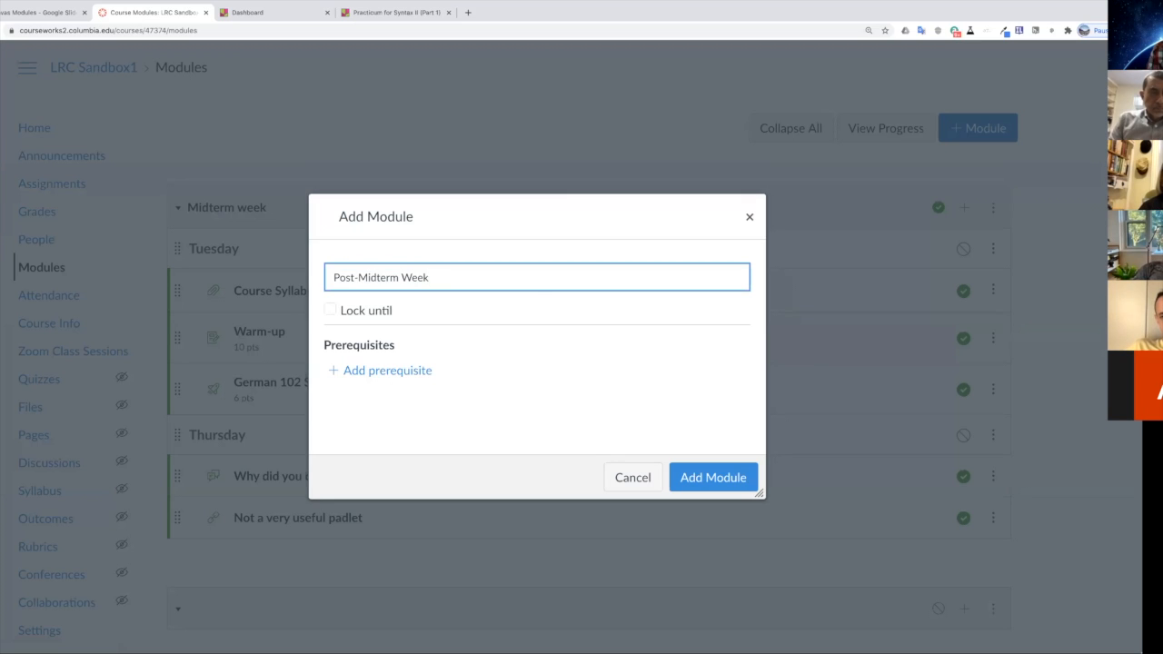
left_click(724, 486)
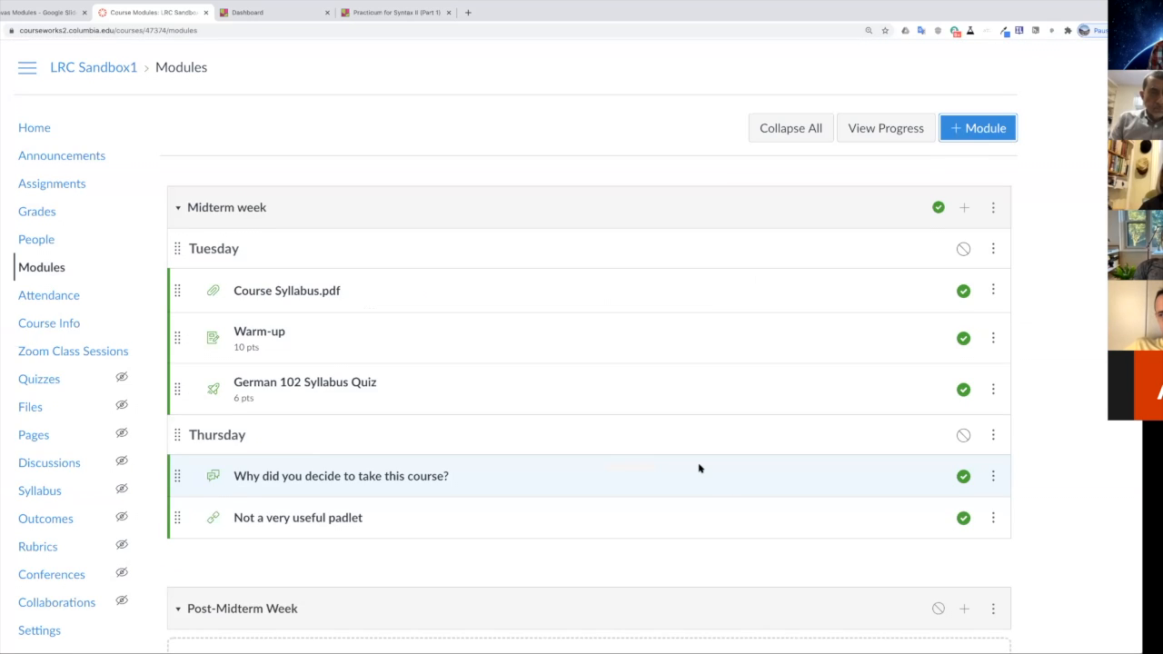
Publish the Post-Midterm Week module.
scroll(698, 467, "down", 3)
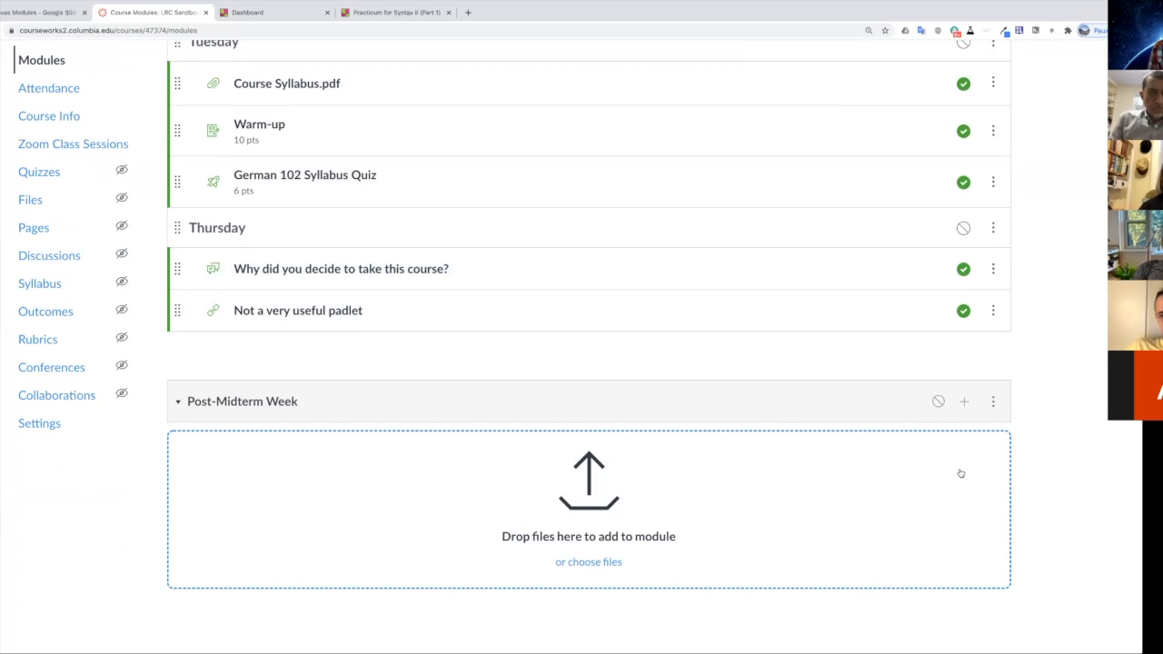
left_click(993, 403)
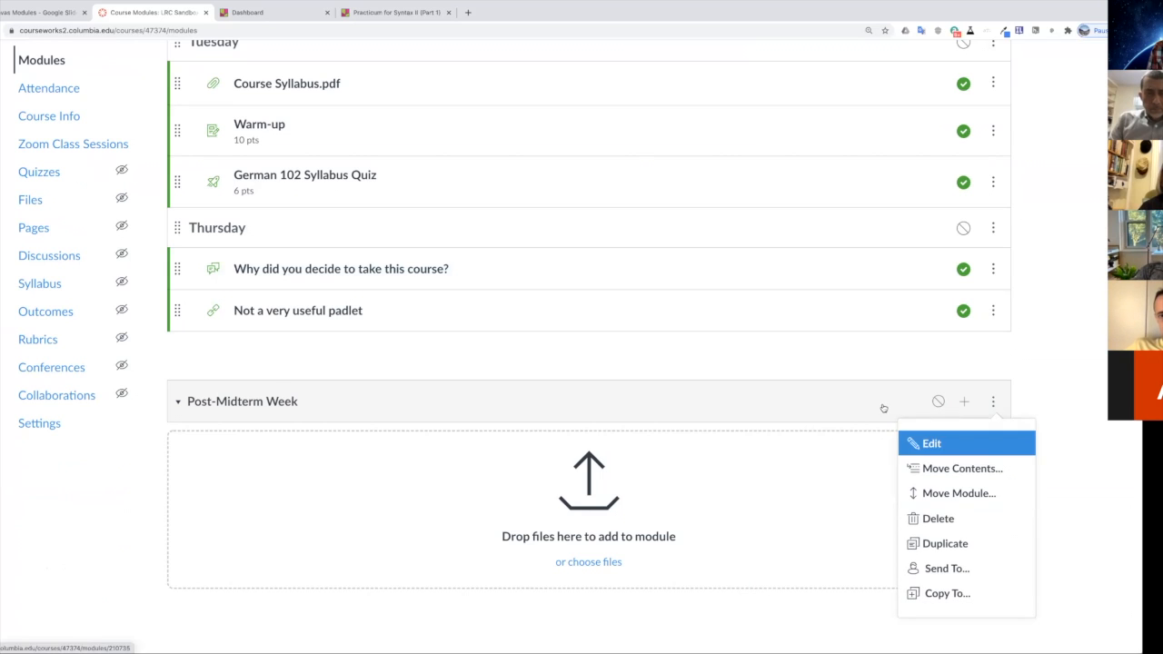
key("Escape")
scroll(945, 490, "up", 2)
left_click(938, 553)
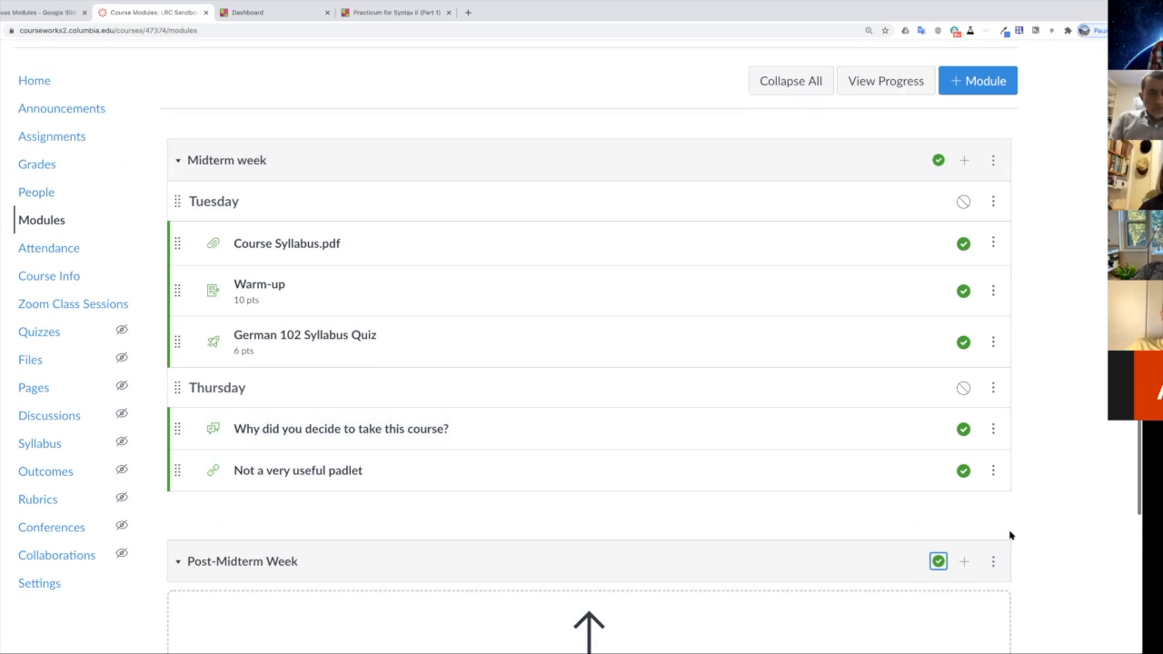
Open the Post-Midterm Week module's settings and turn on Lock until to view its unlock date field, then turn it off again.
scroll(1007, 544, "down", 1)
left_click(992, 530)
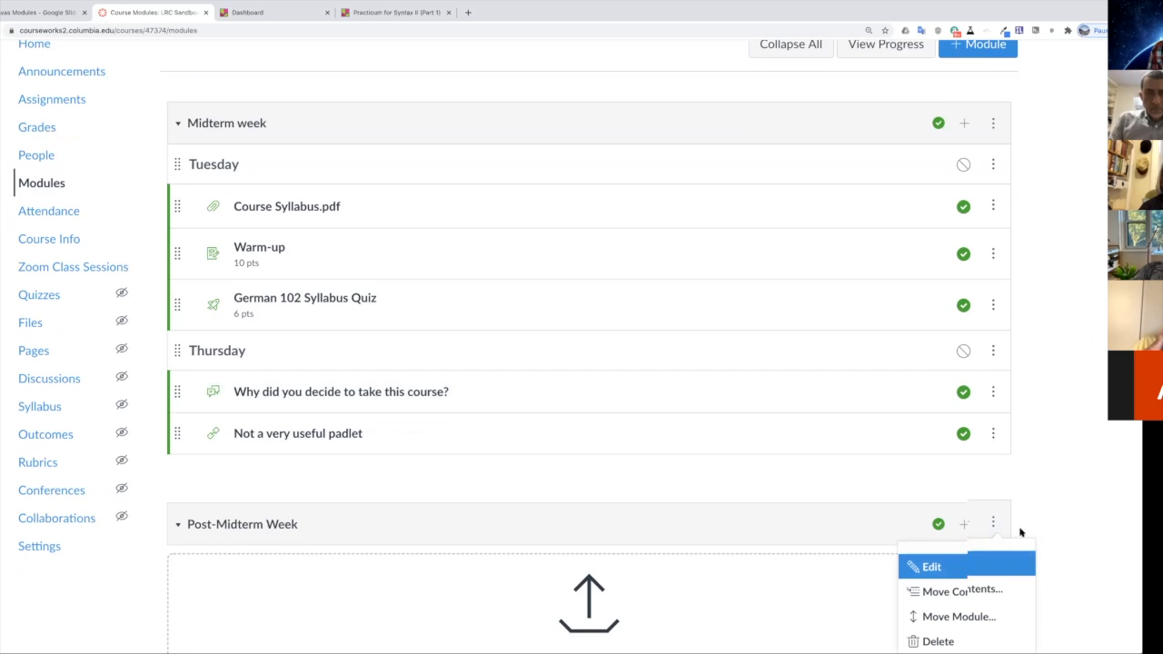
scroll(1002, 582, "down", 1)
scroll(1048, 545, "down", 5)
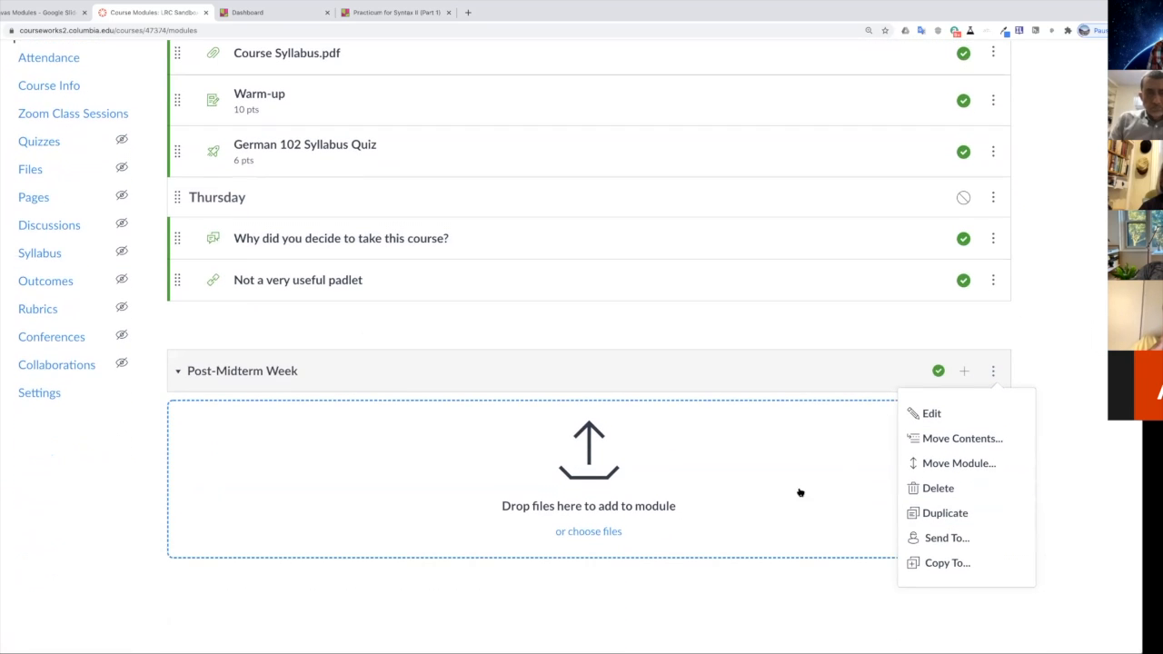
left_click(938, 413)
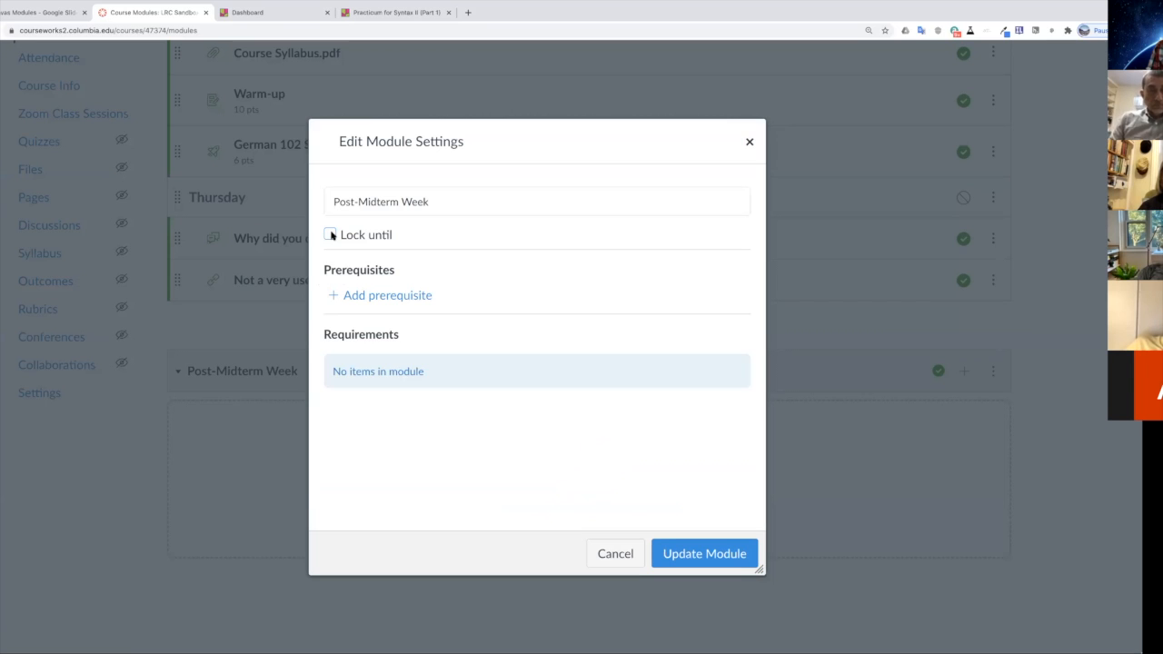
left_click(330, 235)
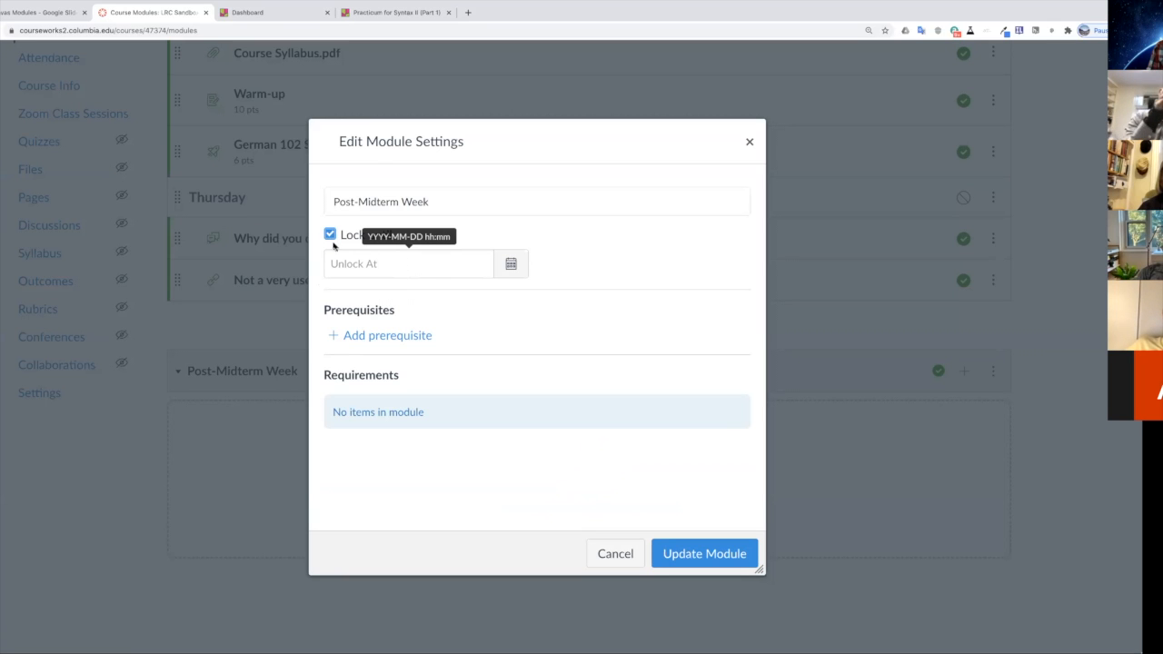
left_click(329, 235)
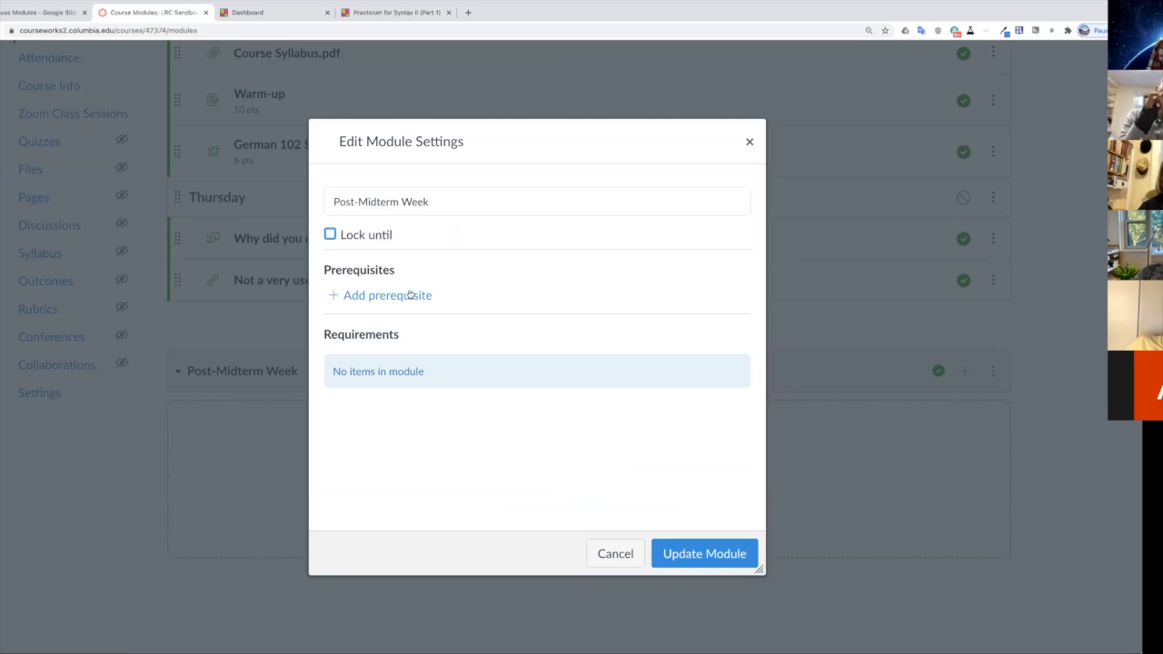
Add Midterm week as a prerequisite for the Post-Midterm Week module and let students continue without re-locking modules.
left_click(392, 296)
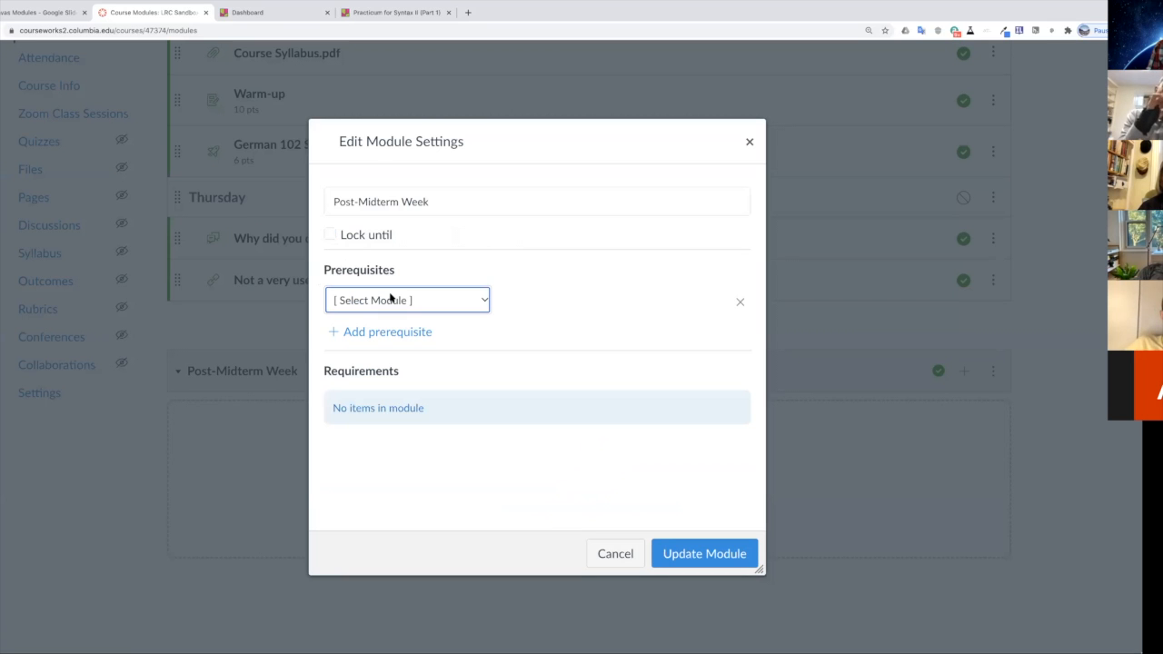
left_click(480, 300)
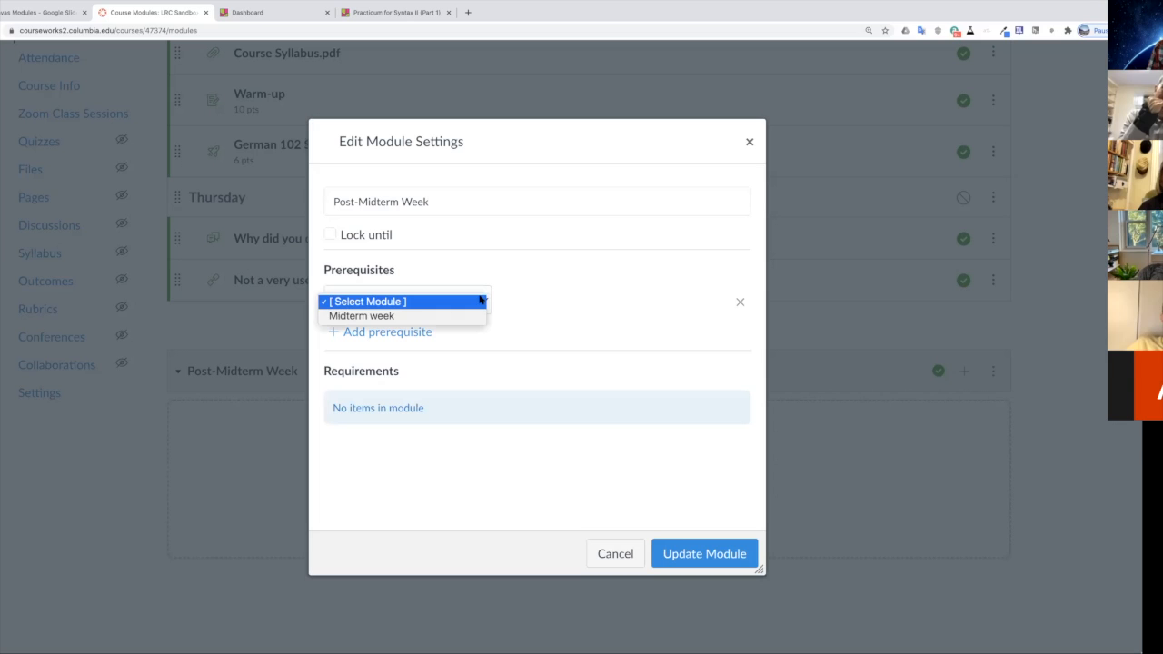
left_click(368, 316)
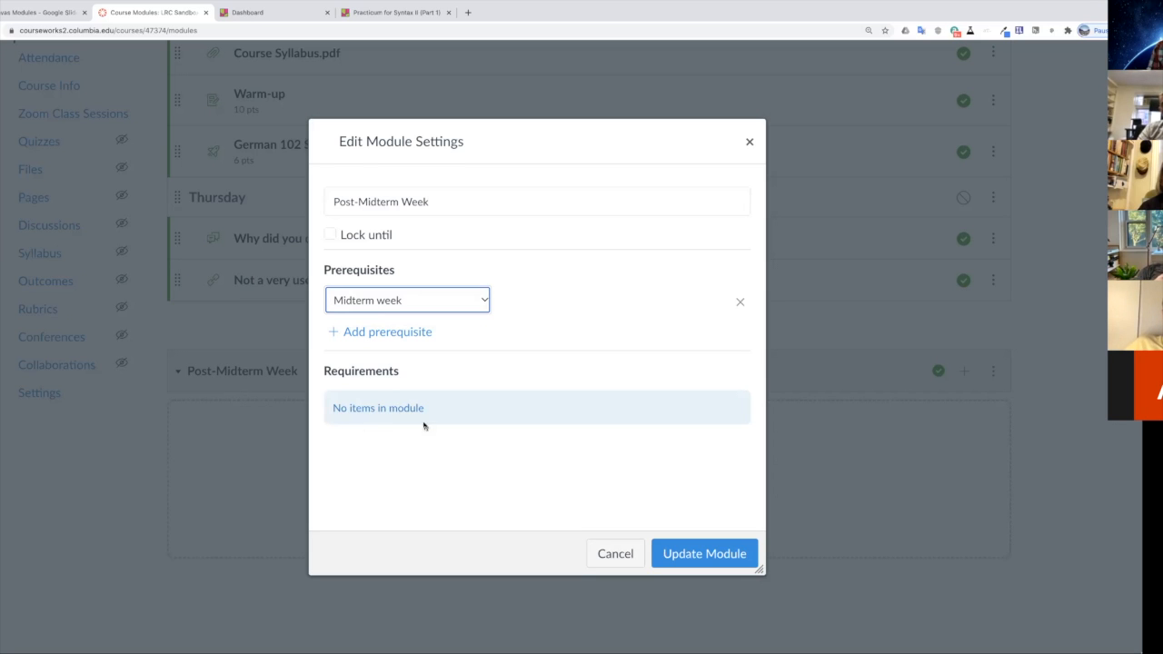
left_click(506, 452)
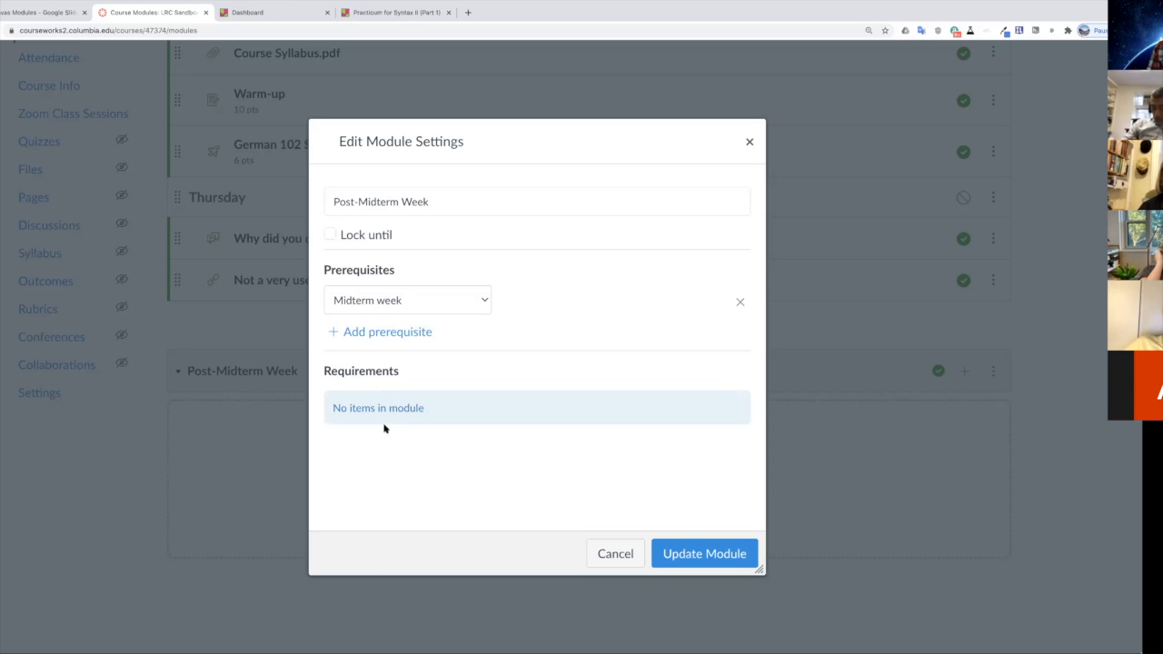
left_click(716, 559)
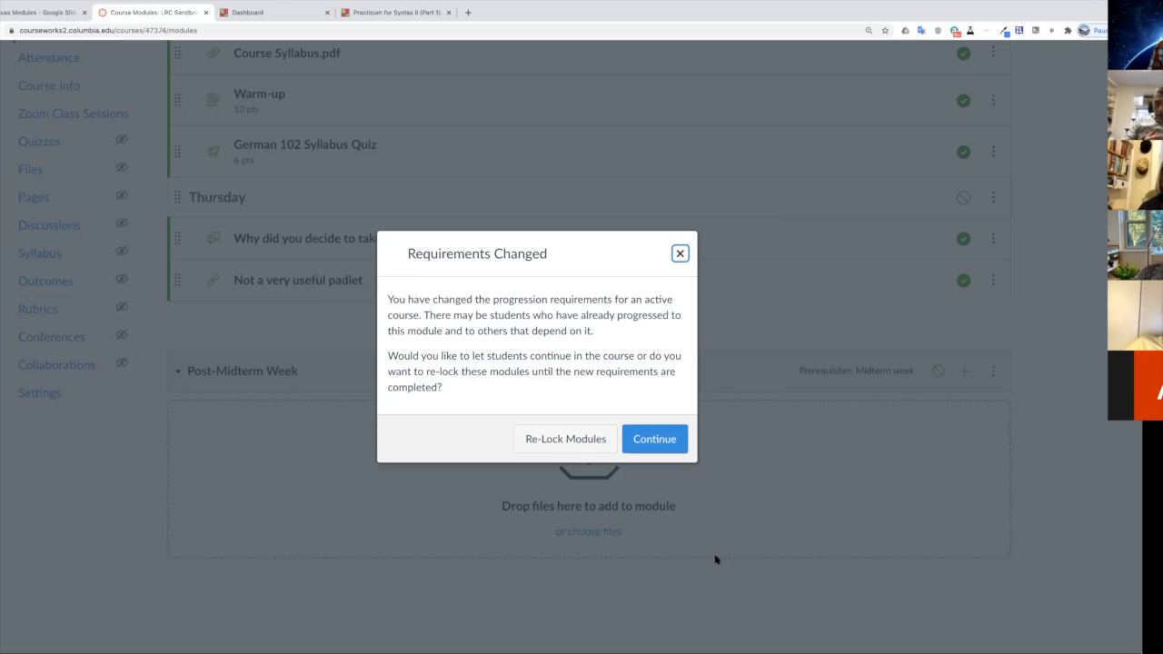
left_click(646, 443)
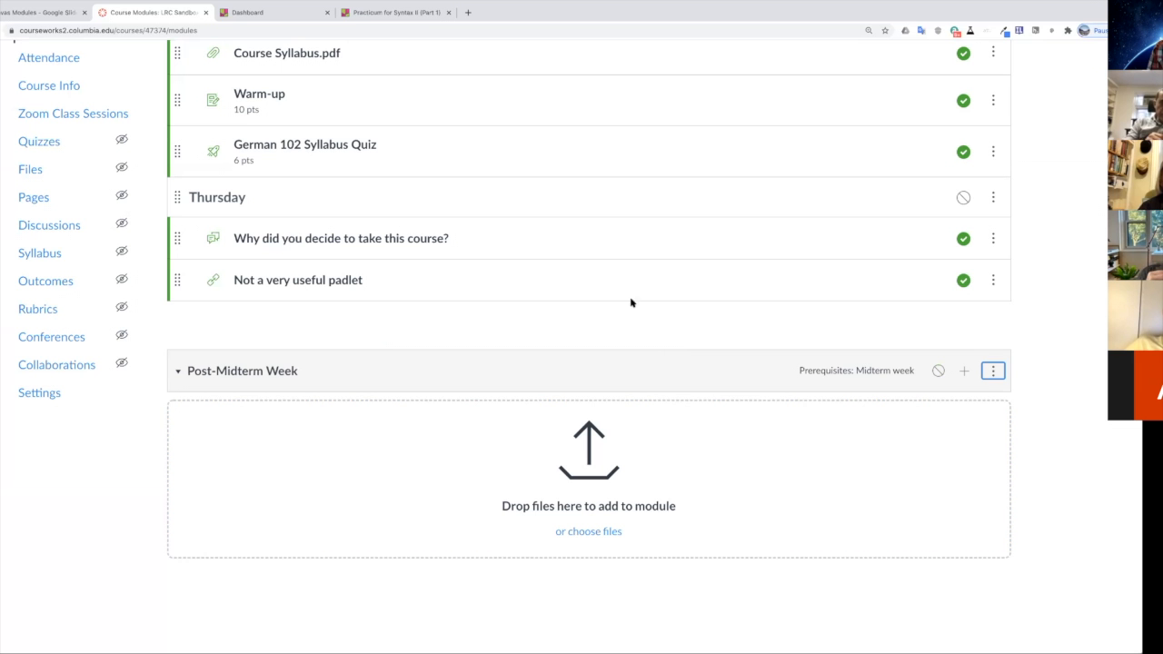
Check how the modules on the course home page appear in Student View, and return to the instructor view.
scroll(604, 257, "up", 3)
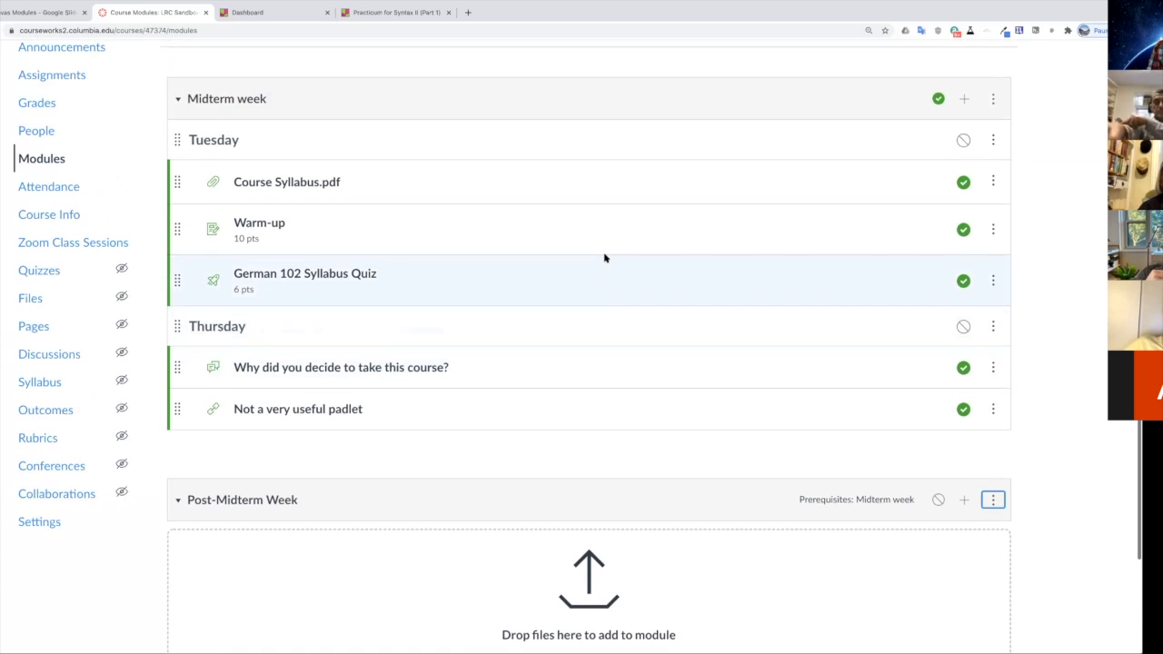
scroll(609, 258, "up", 2)
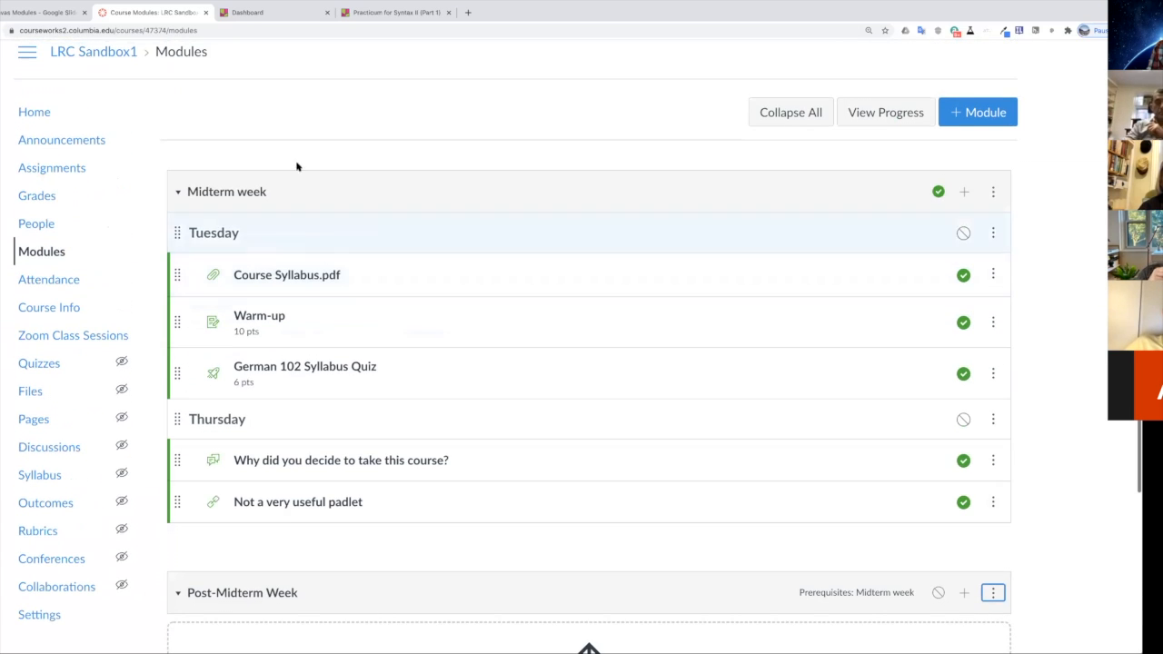
left_click(41, 116)
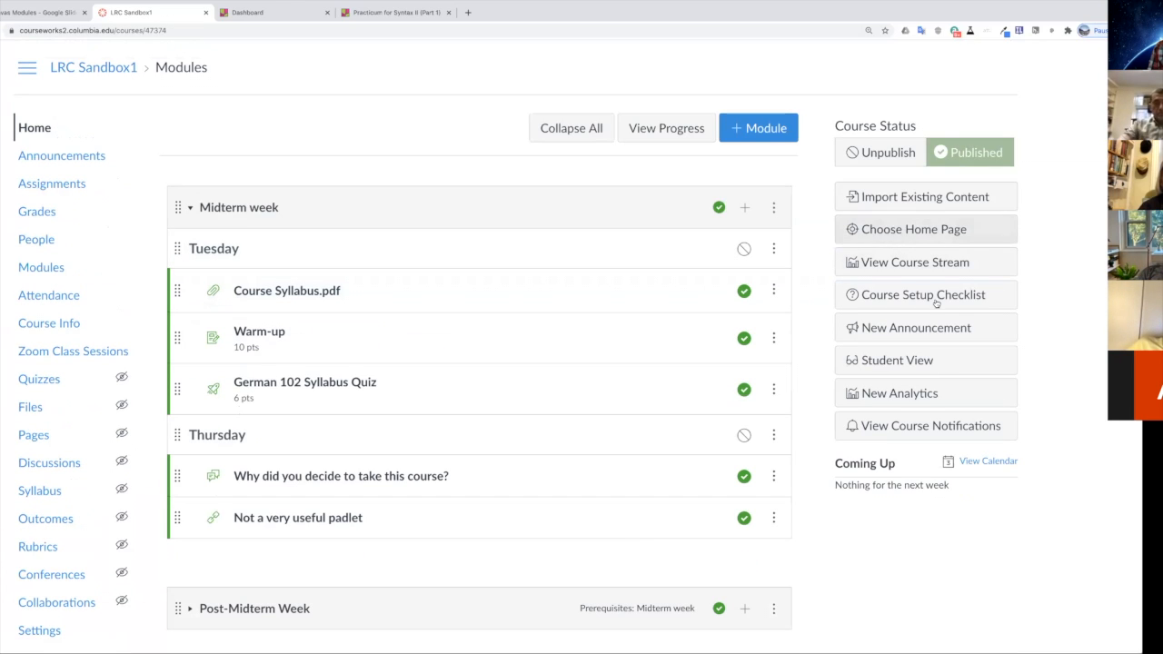
left_click(911, 360)
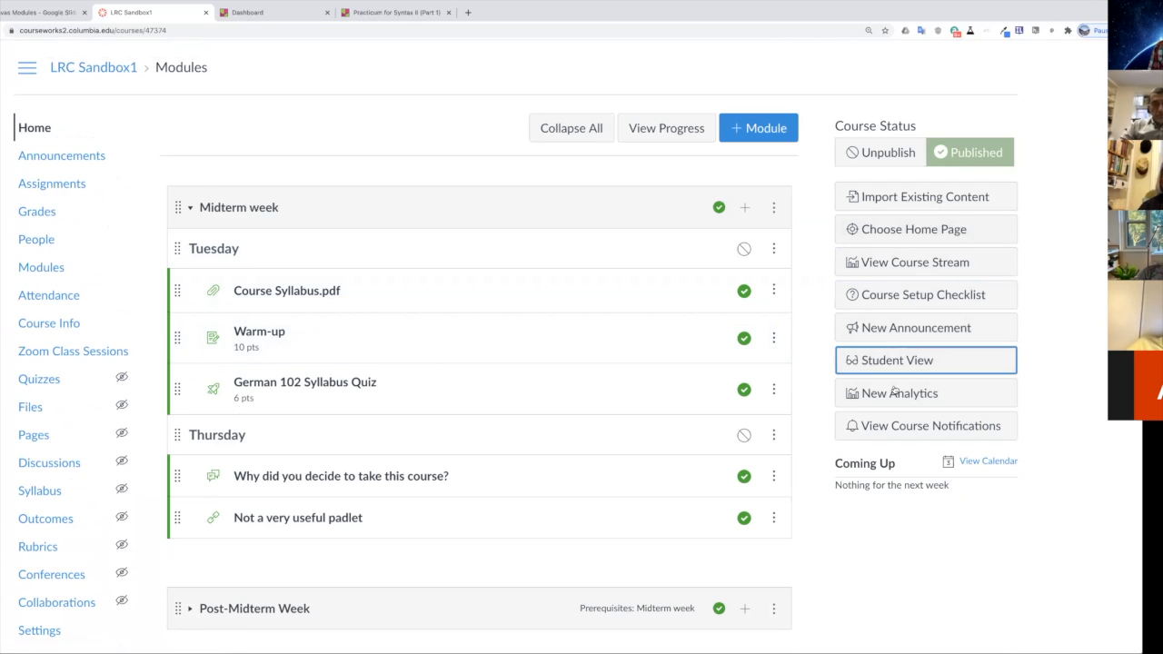
left_click(897, 362)
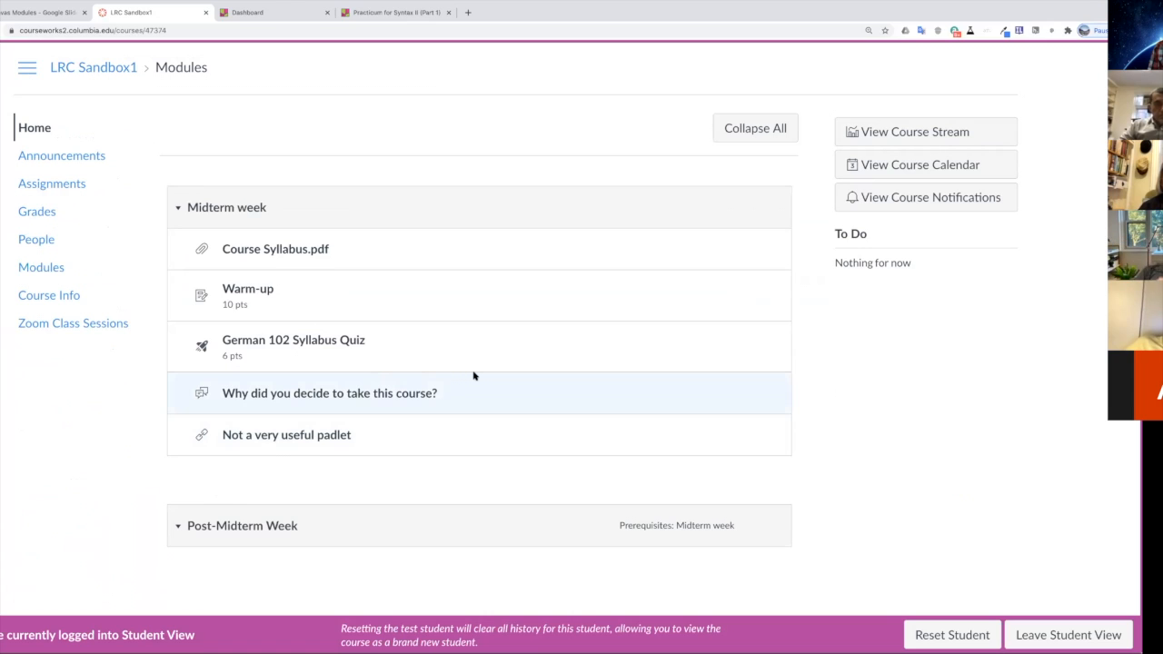
scroll(627, 385, "down", 1)
scroll(885, 412, "up", 1)
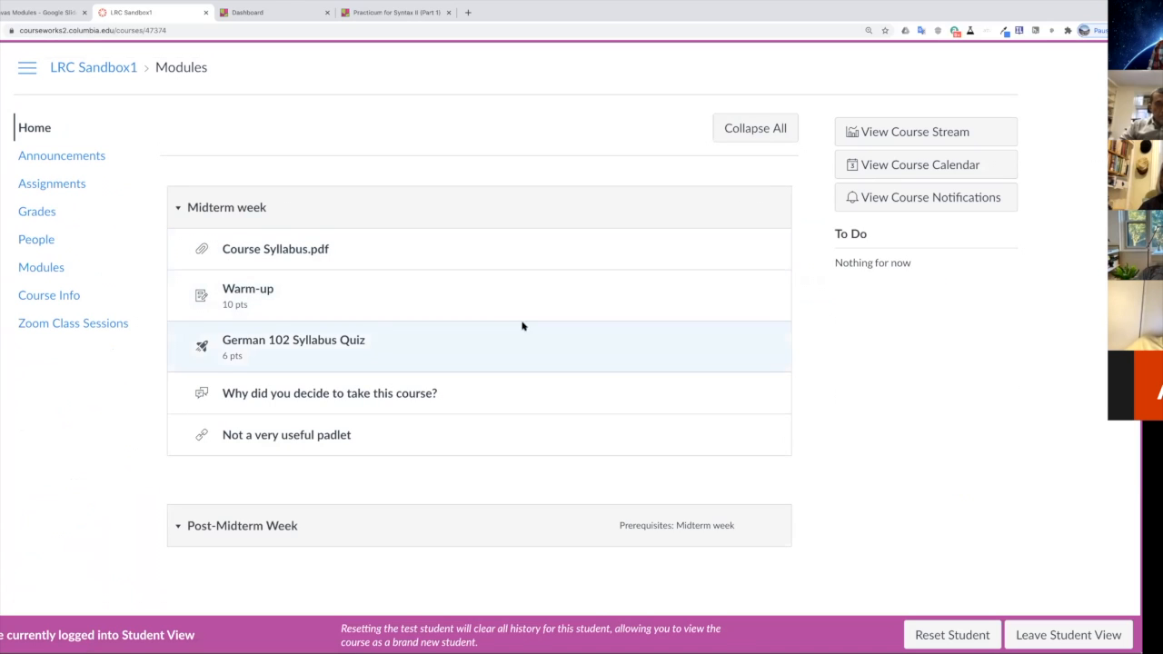
left_click(1055, 633)
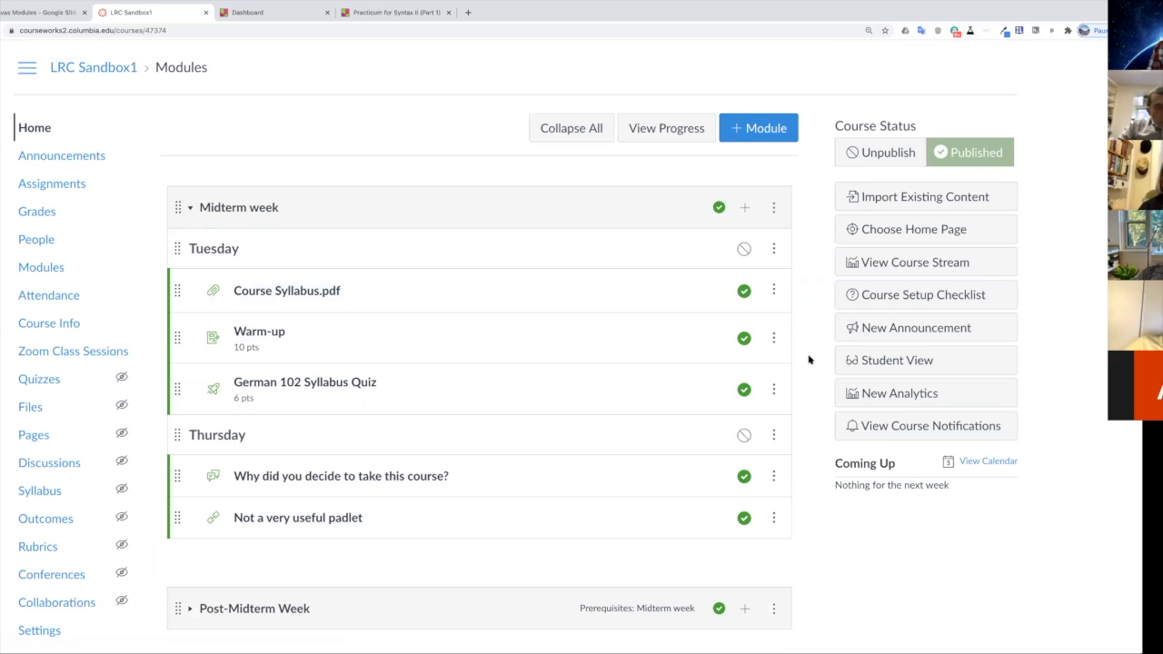
Publish the Tuesday and Thursday text headers in the Midterm week module and reload the course home page.
left_click(743, 248)
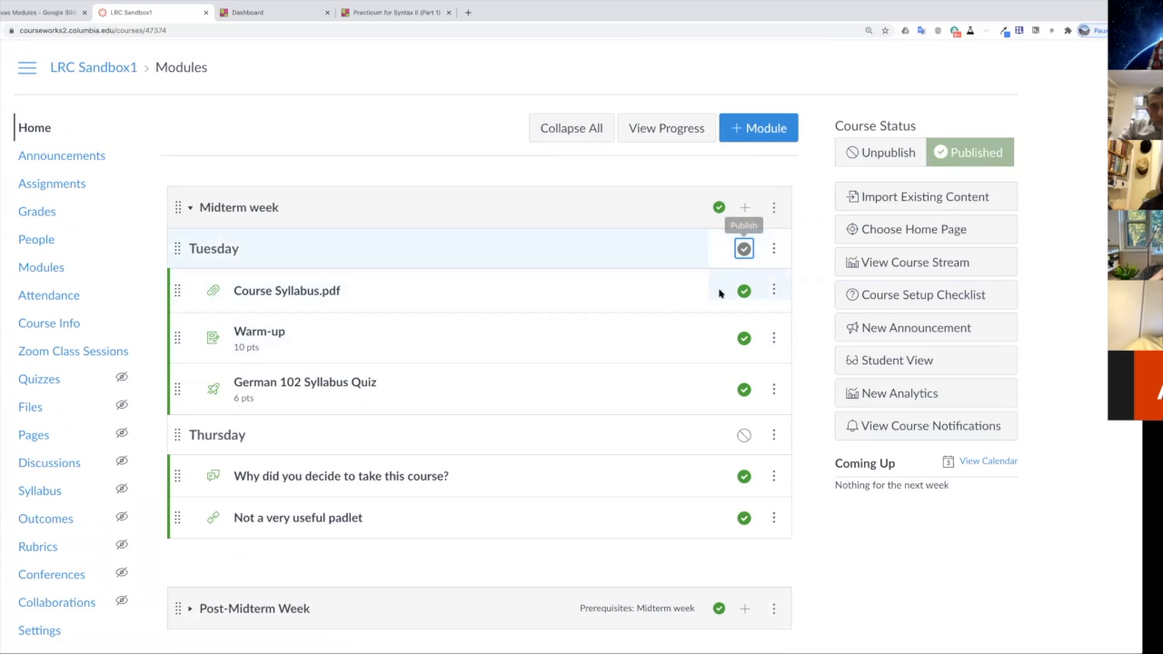
left_click(742, 436)
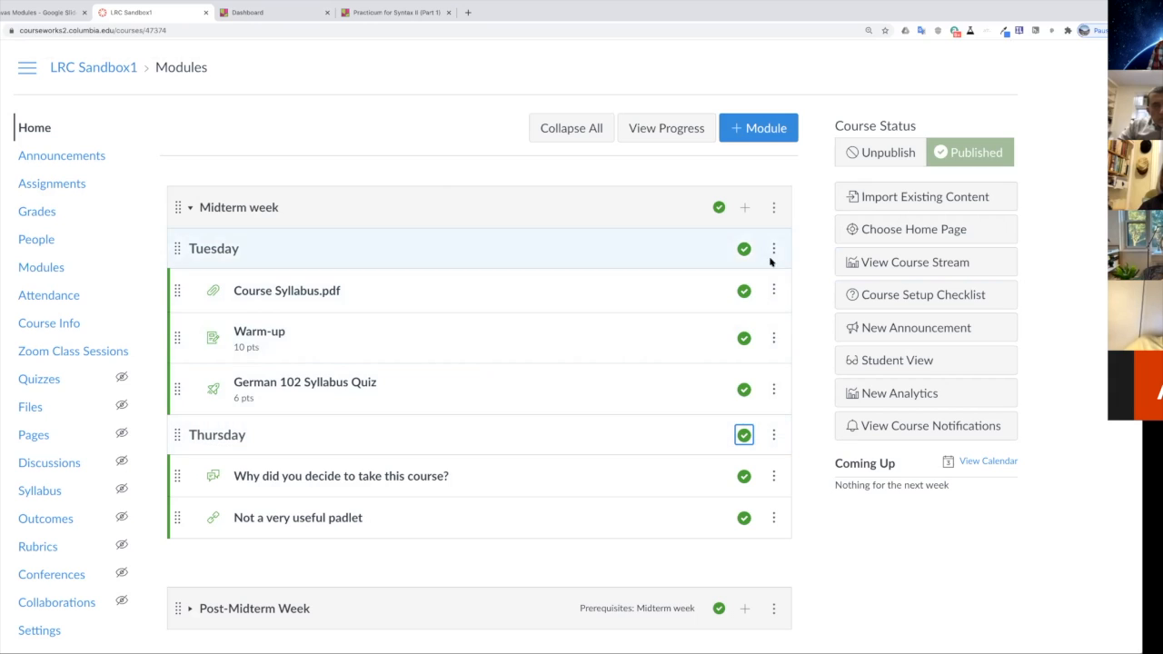
left_click(50, 134)
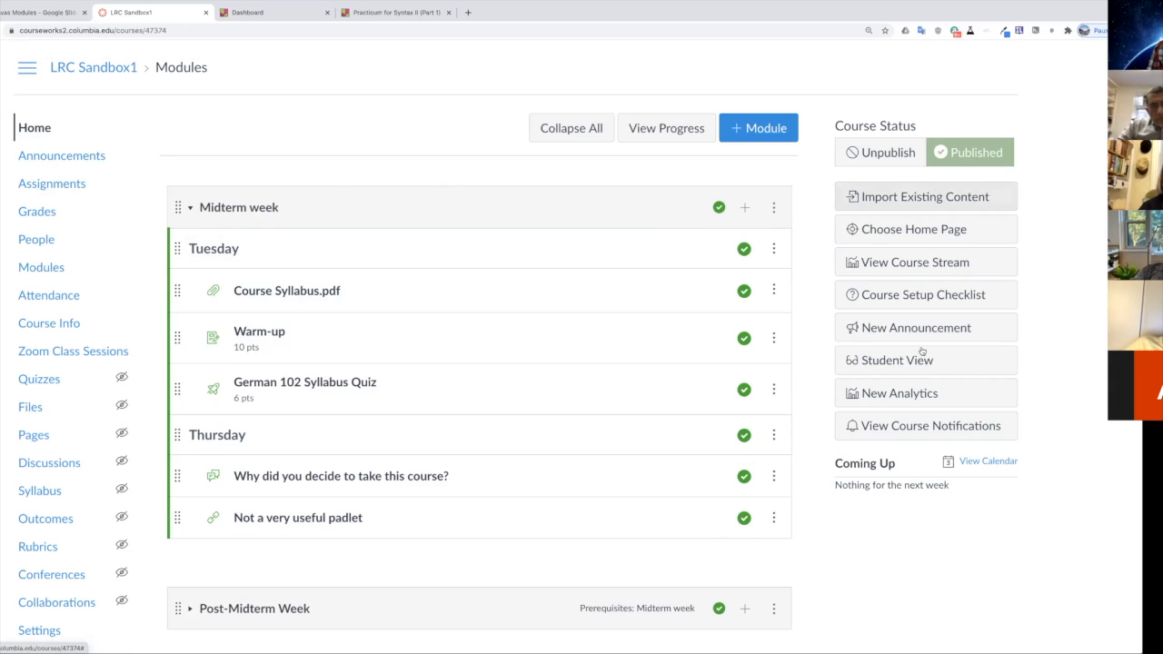
Recheck the Midterm week module's day headers in Student View and leave that view.
left_click(890, 361)
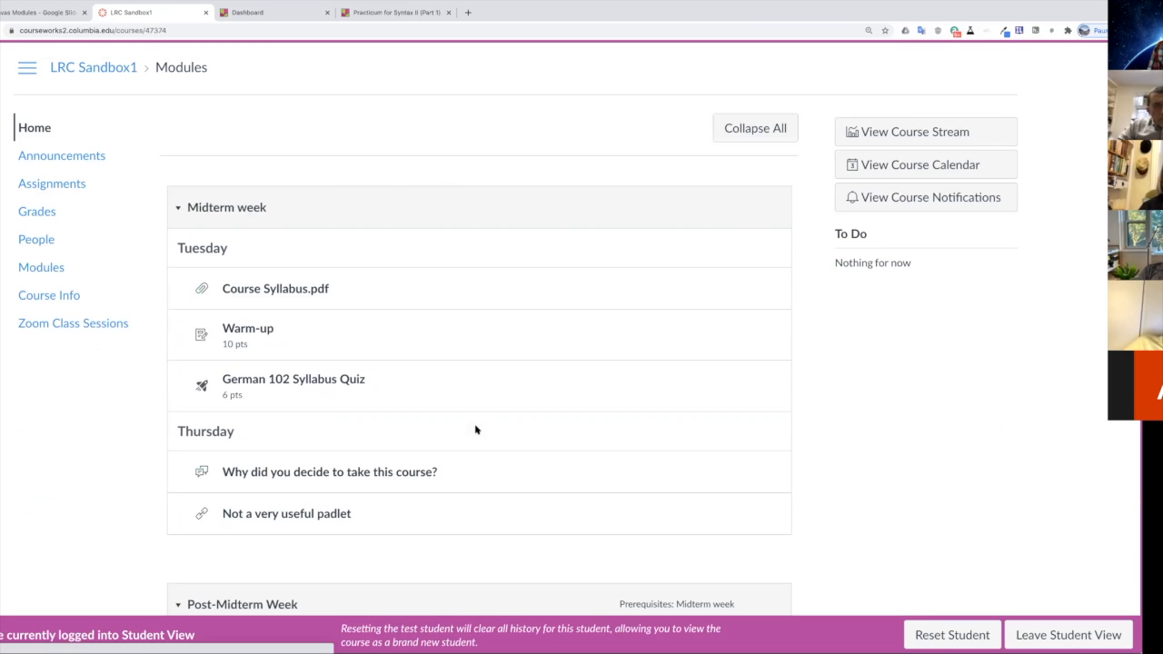
scroll(499, 414, "down", 3)
scroll(499, 413, "up", 3)
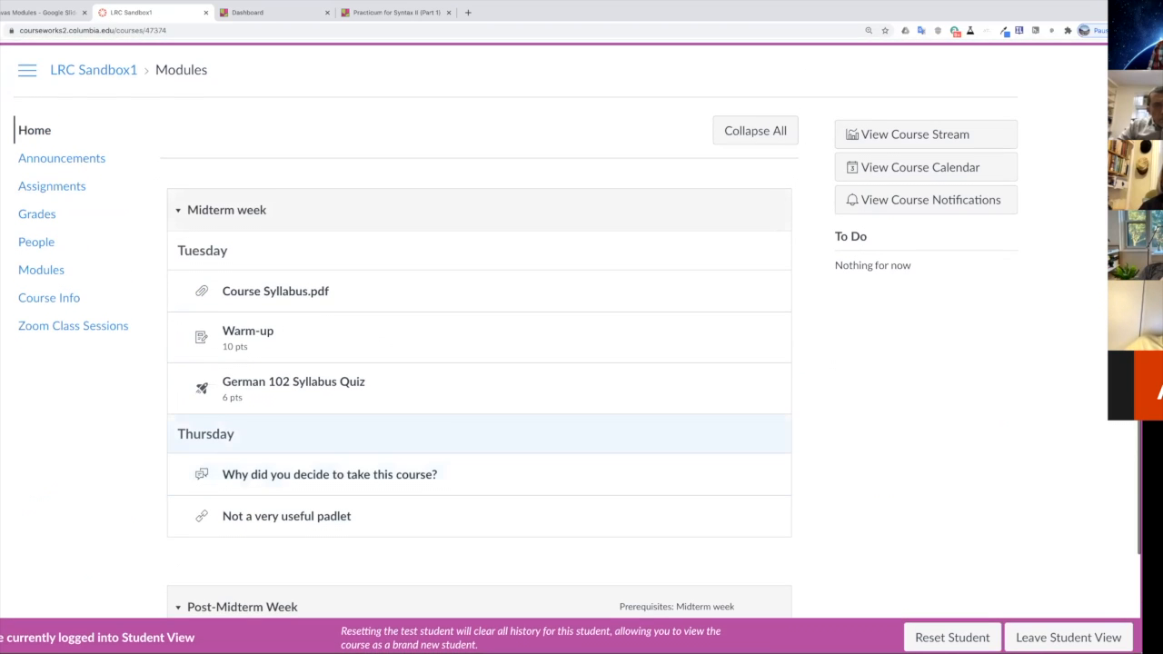
left_click(1108, 638)
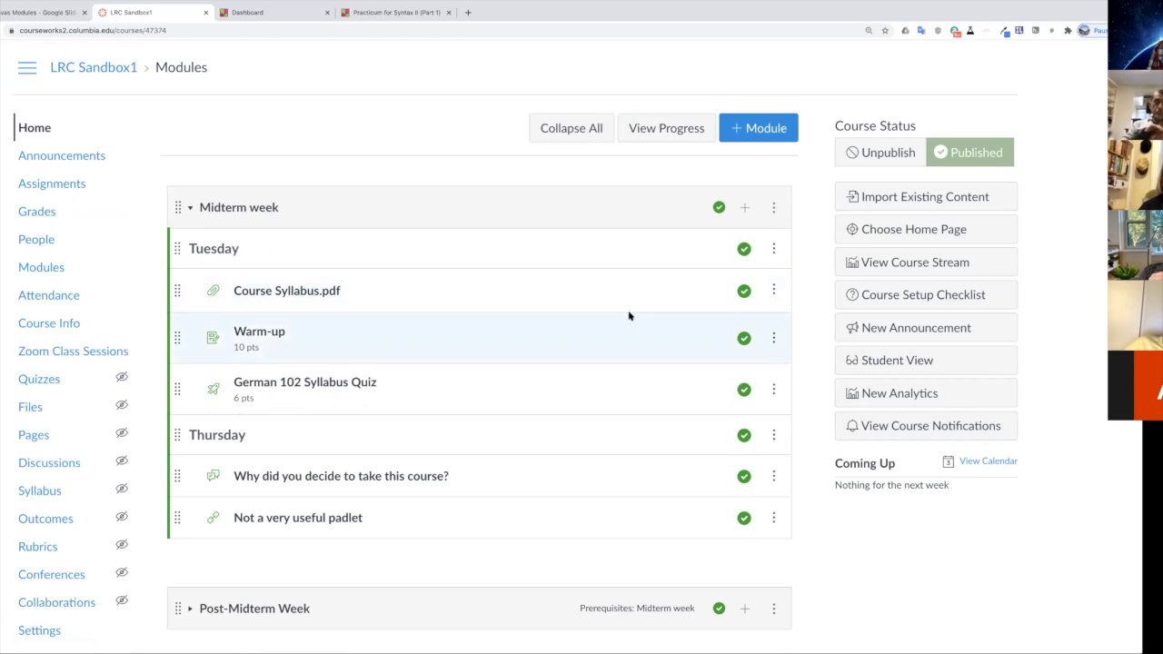
Switch to the Modules presentation in Google Slides and advance to the Q&A slide.
left_click(27, 13)
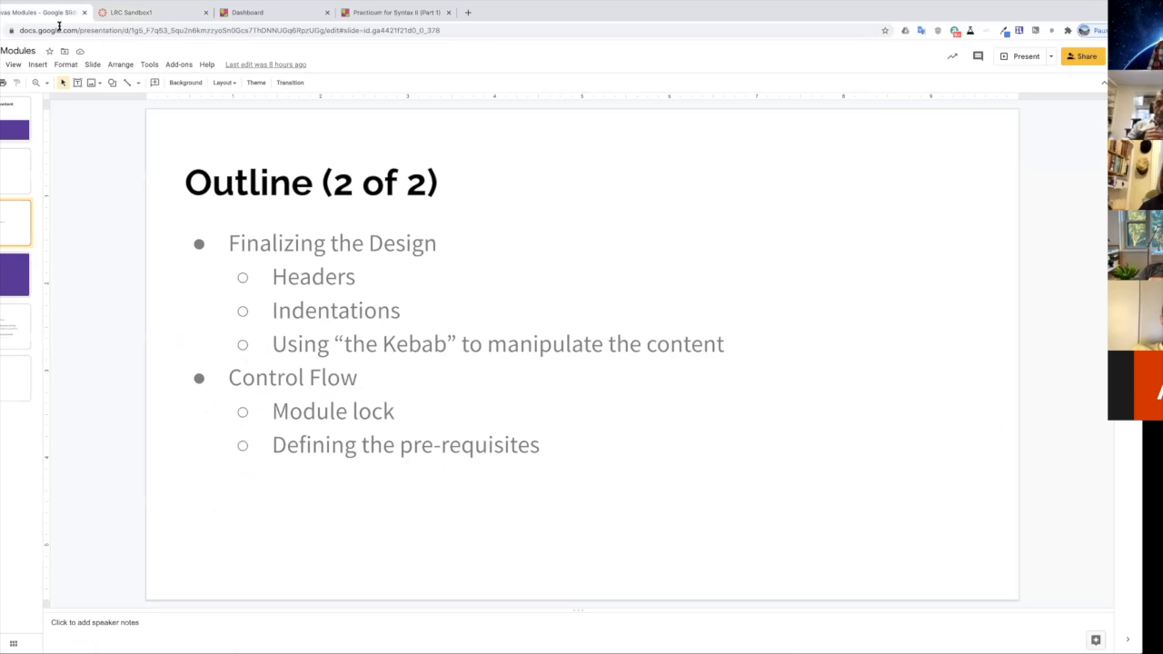
key("Down")
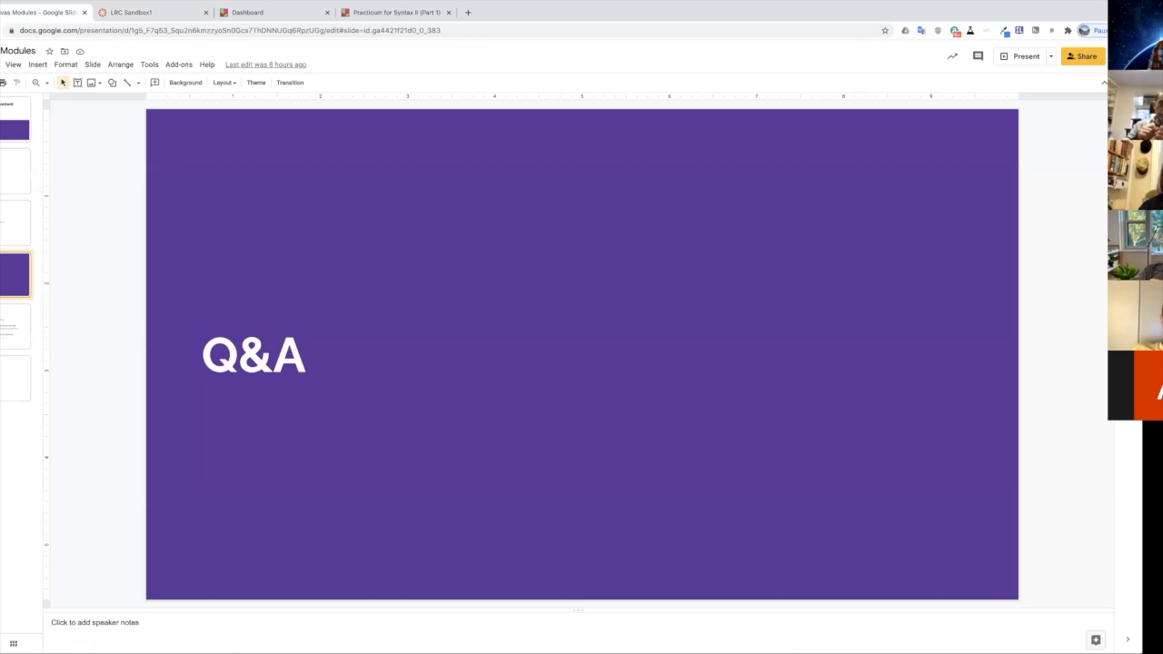